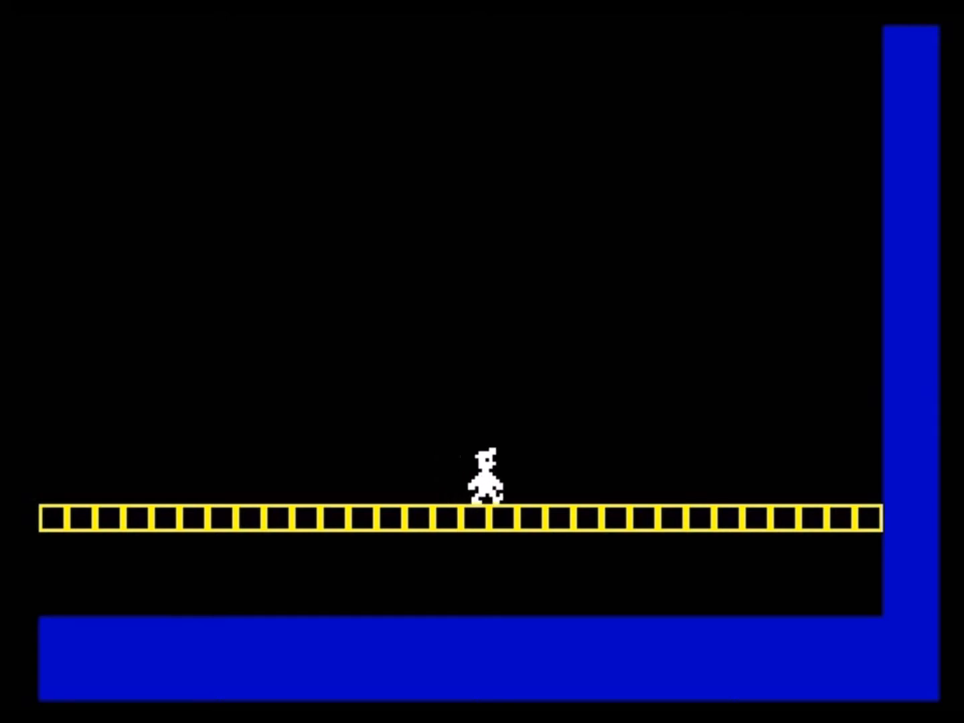
# Step: Walk the character back and forth along the yellow platform to check his animation, and leave the test game
pyautogui.press('Left')
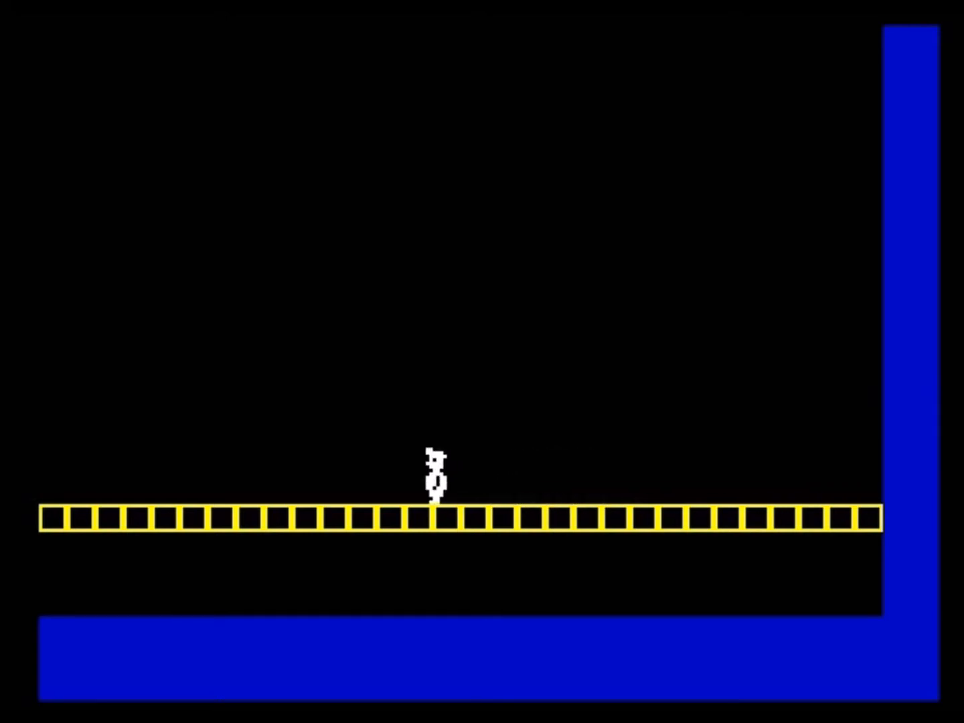
pyautogui.press('Right')
pyautogui.press('Left')
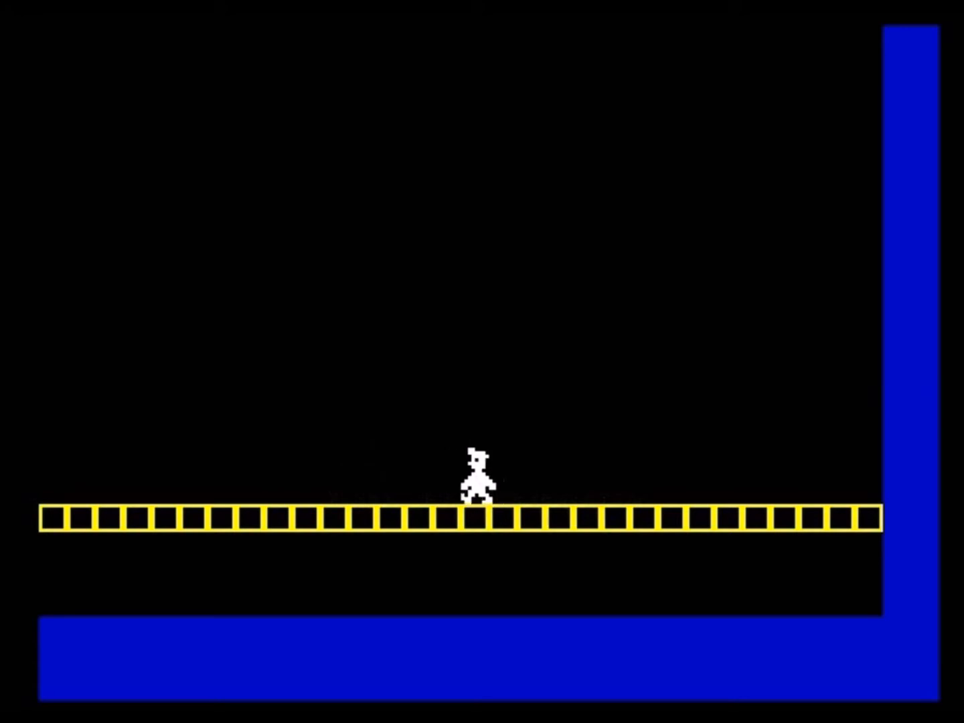
pyautogui.press('space')
pyautogui.press('Right')
pyautogui.press('space')
pyautogui.press('Left')
pyautogui.press('Right')
pyautogui.press('space')
pyautogui.press('Left')
pyautogui.press('Right')
pyautogui.press('Left')
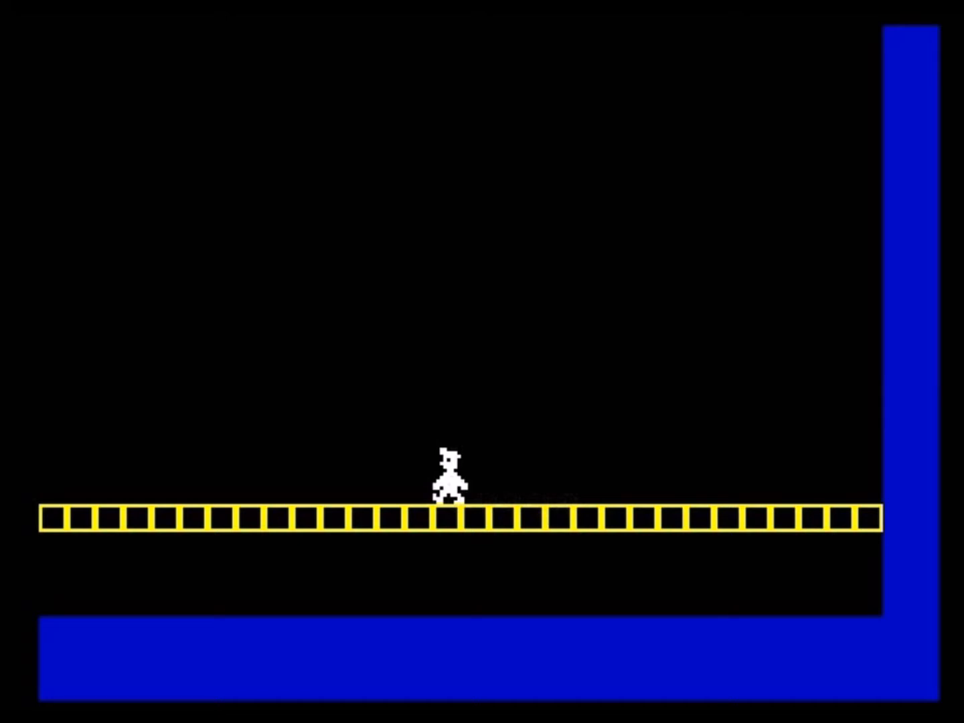
pyautogui.press('Escape')
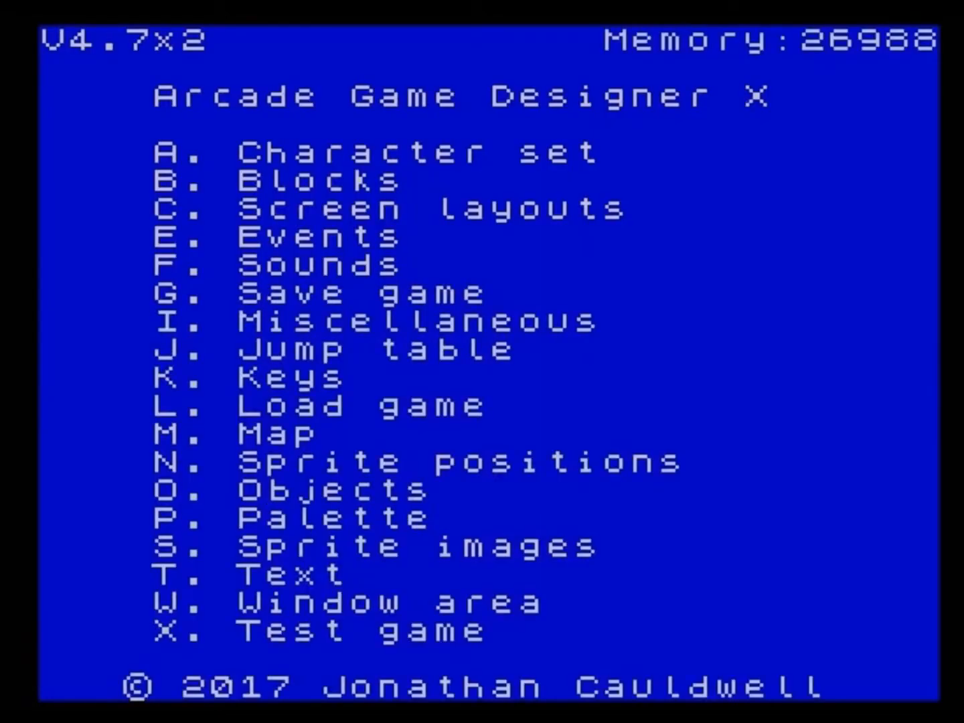
# Step: Compare frame 0 of sprites 0 and 1 in the sprite images editor, and return to the main menu
pyautogui.press('s')
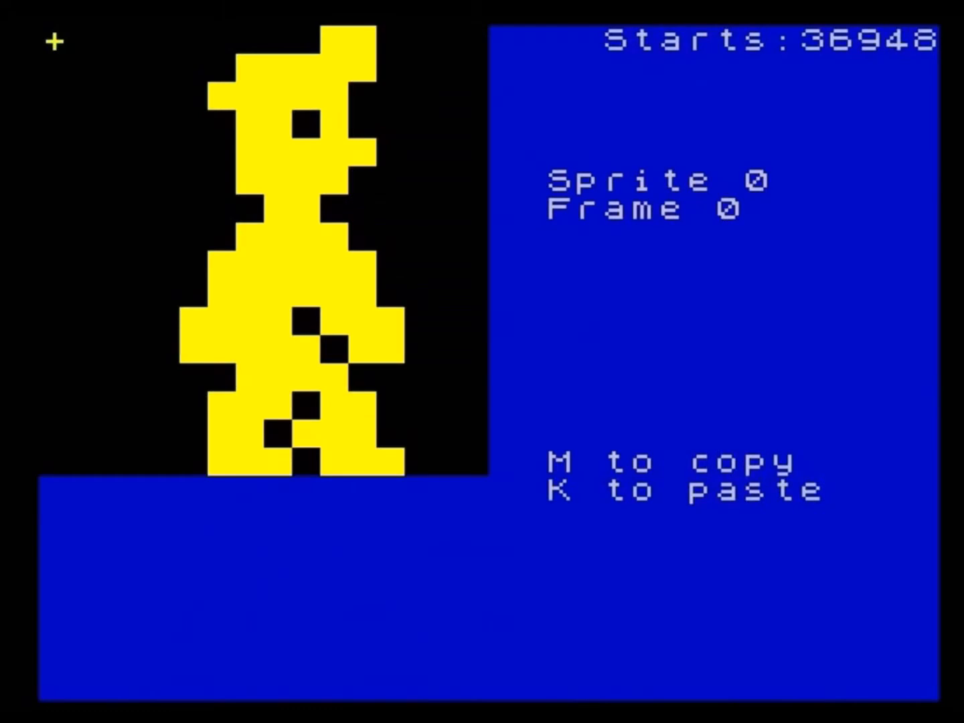
pyautogui.press('n')
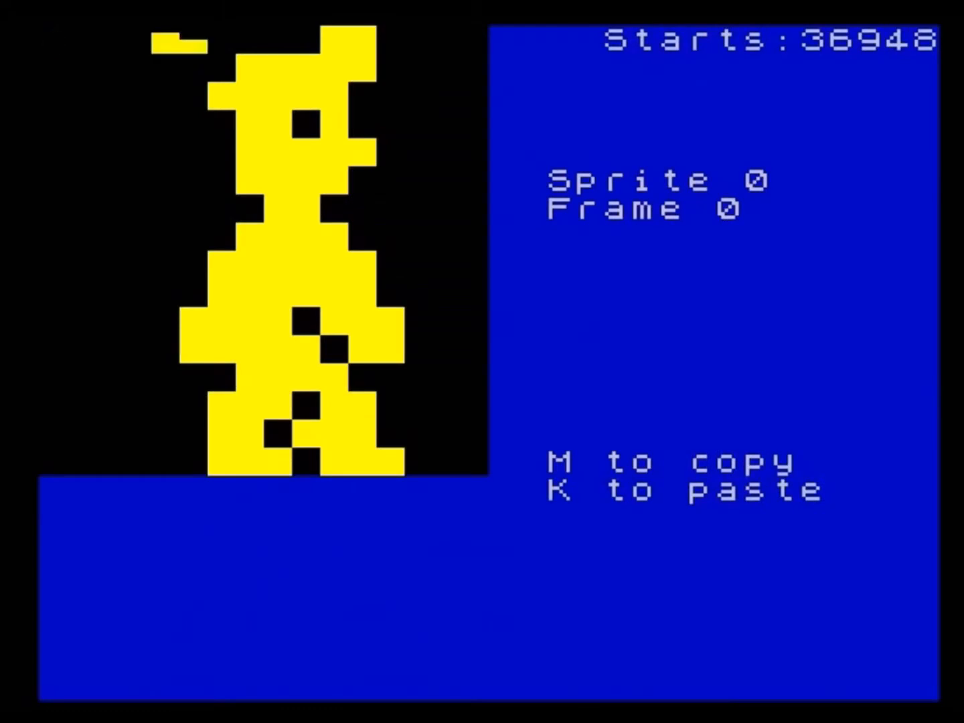
pyautogui.press('b')
pyautogui.press('n')
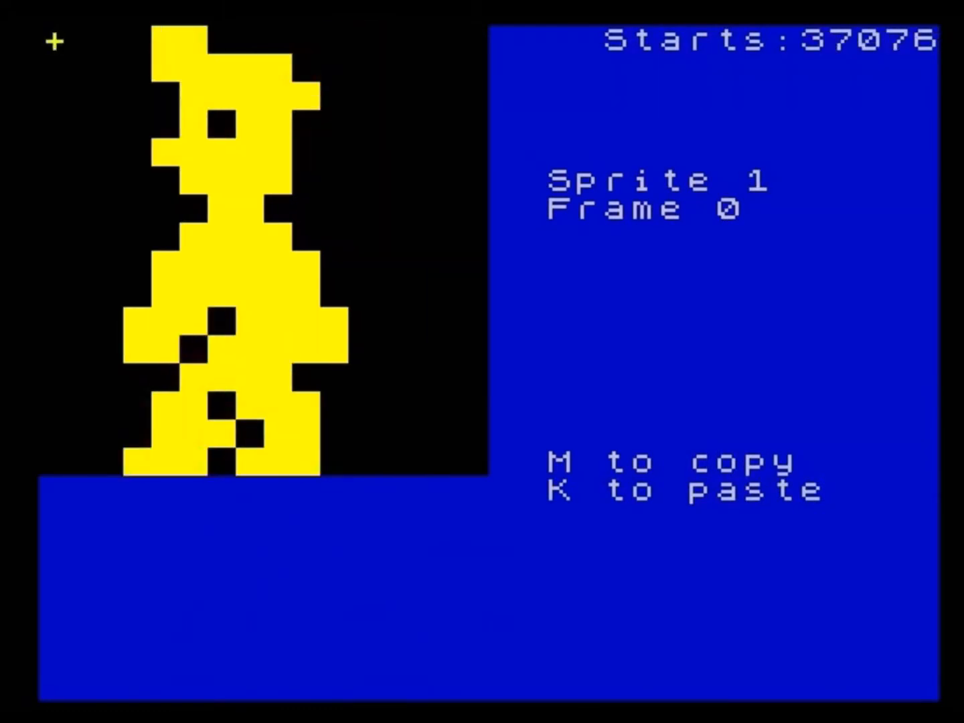
pyautogui.press('b')
pyautogui.press('n')
pyautogui.press('b')
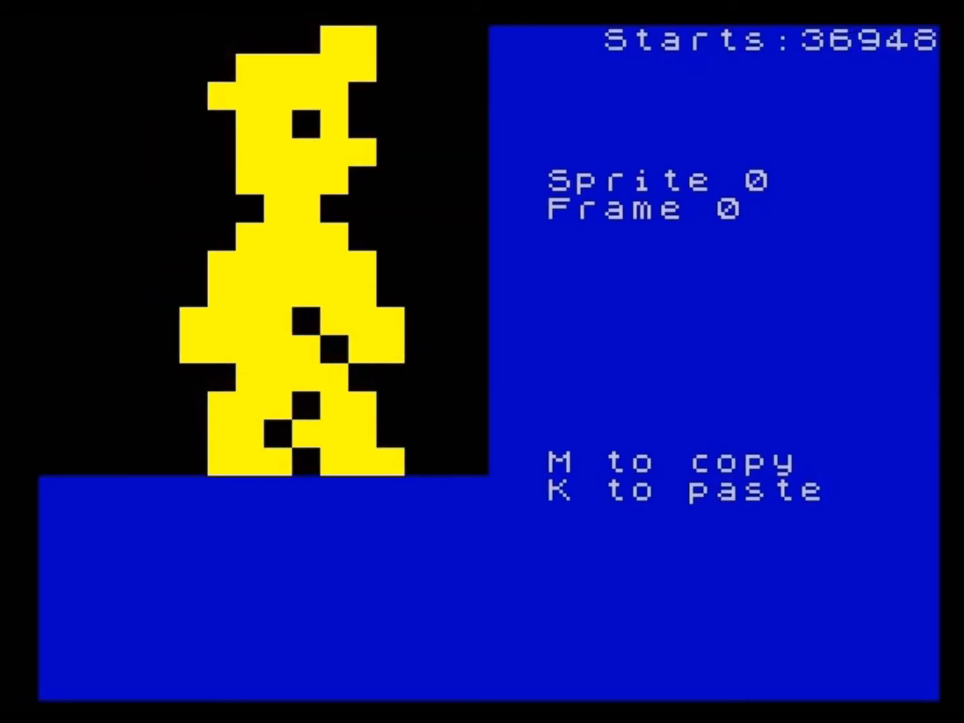
pyautogui.press('n')
pyautogui.press('b')
pyautogui.press('x')
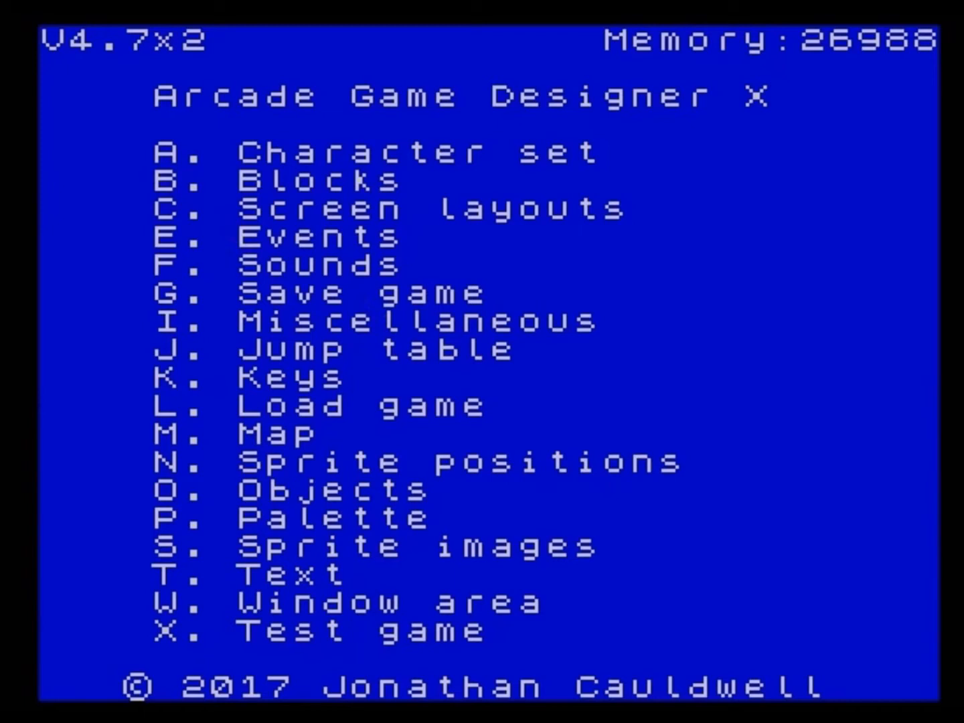
# Step: Run the test game, check the character's walk in both directions along the platform, and exit to the main menu
pyautogui.press('x')
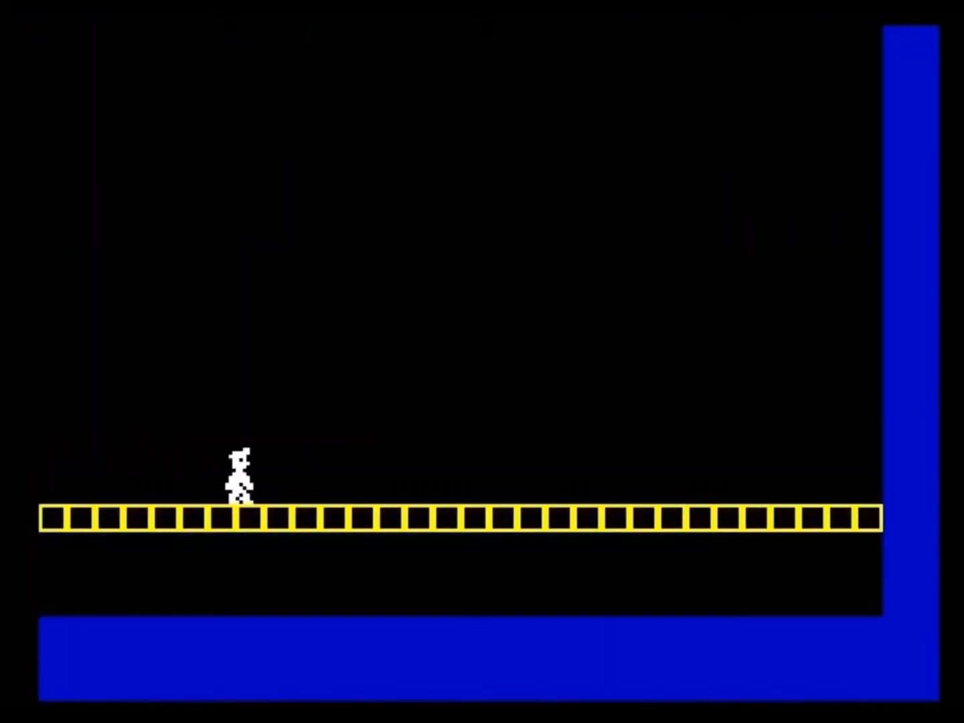
pyautogui.press('p')
pyautogui.press('o')
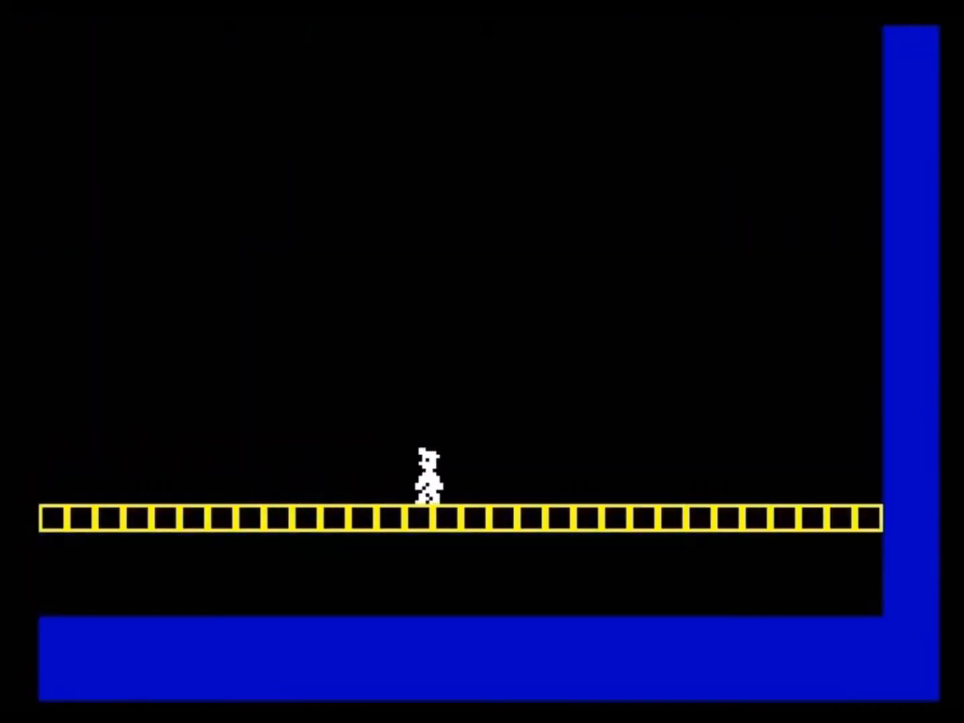
pyautogui.press('p')
pyautogui.press('o')
pyautogui.press('p')
pyautogui.press('o')
pyautogui.press('p')
pyautogui.press('o')
pyautogui.press('Escape')
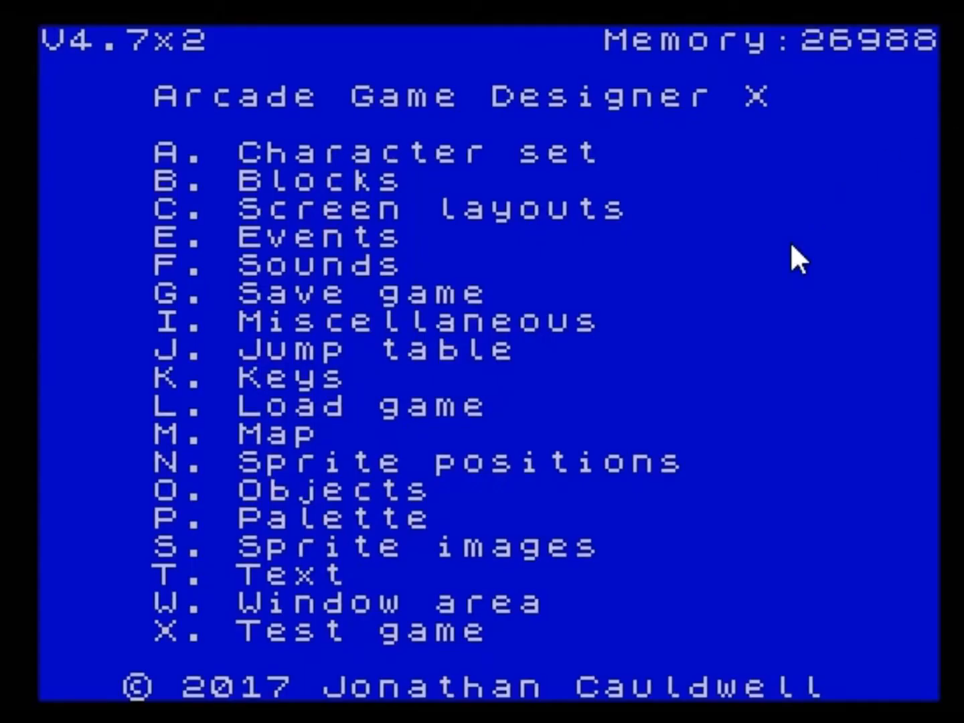
# Step: Check the start address of sprite 0, and run the test game with the character walking both ways
pyautogui.press('s')
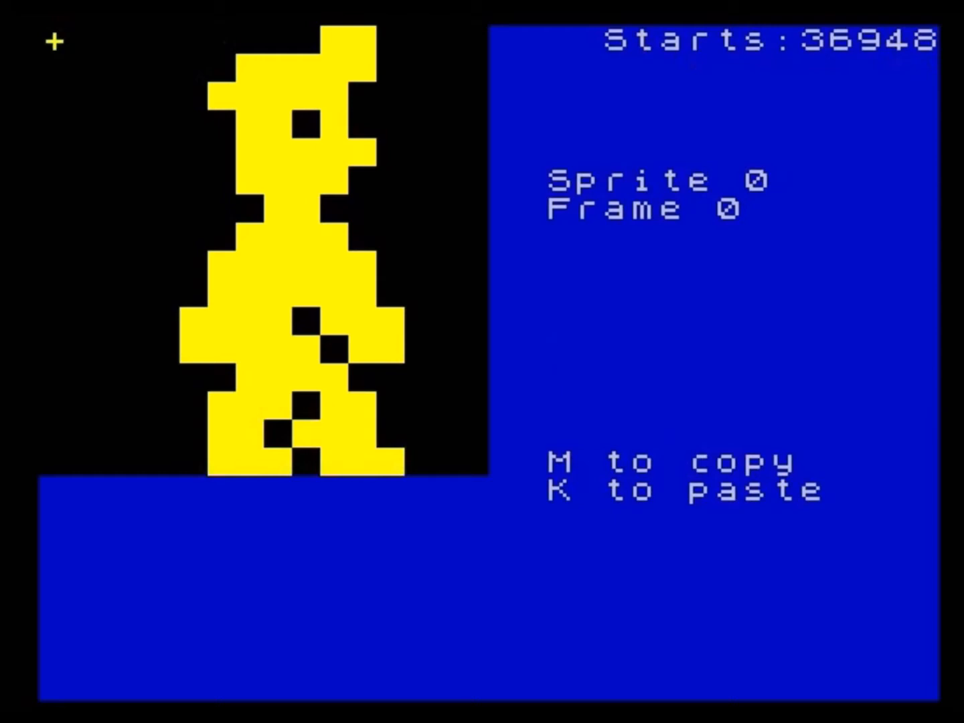
pyautogui.press('Return')
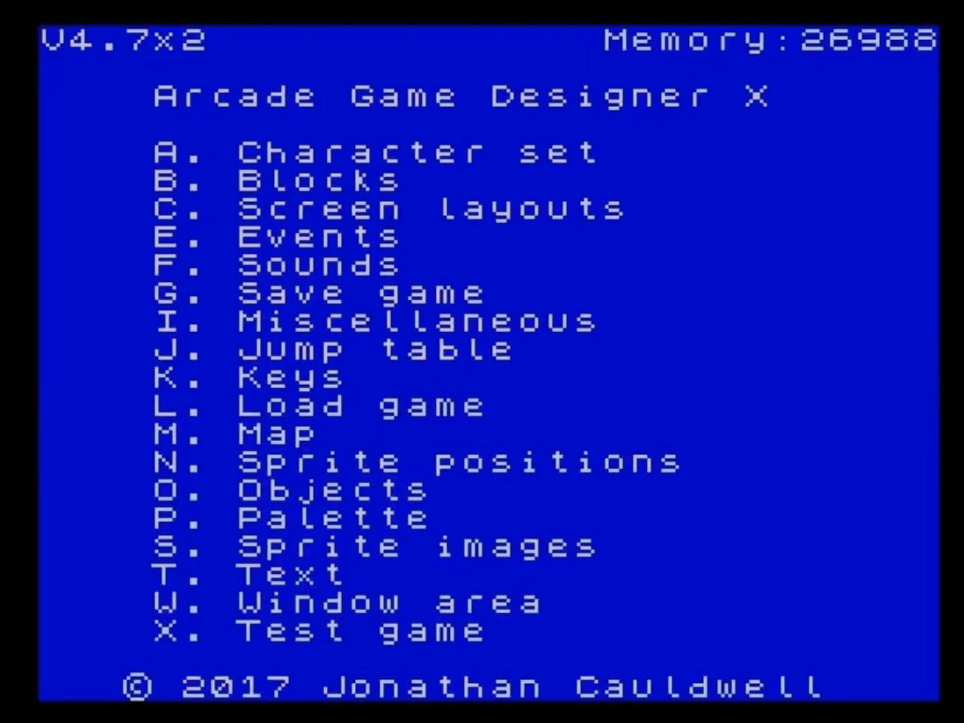
pyautogui.press('x')
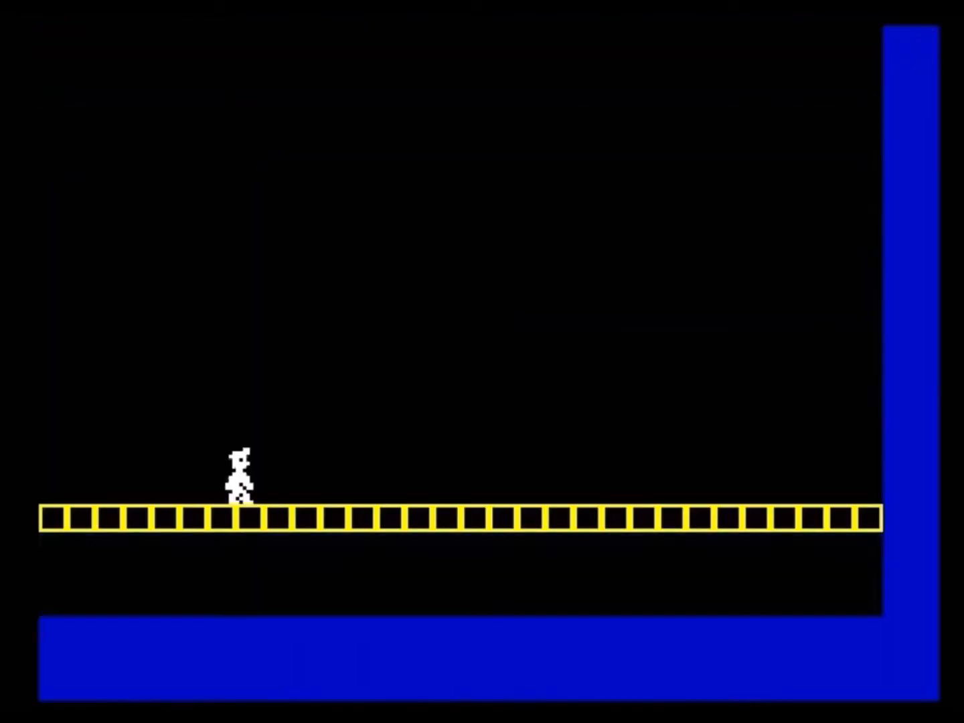
pyautogui.press('p')
pyautogui.press('o')
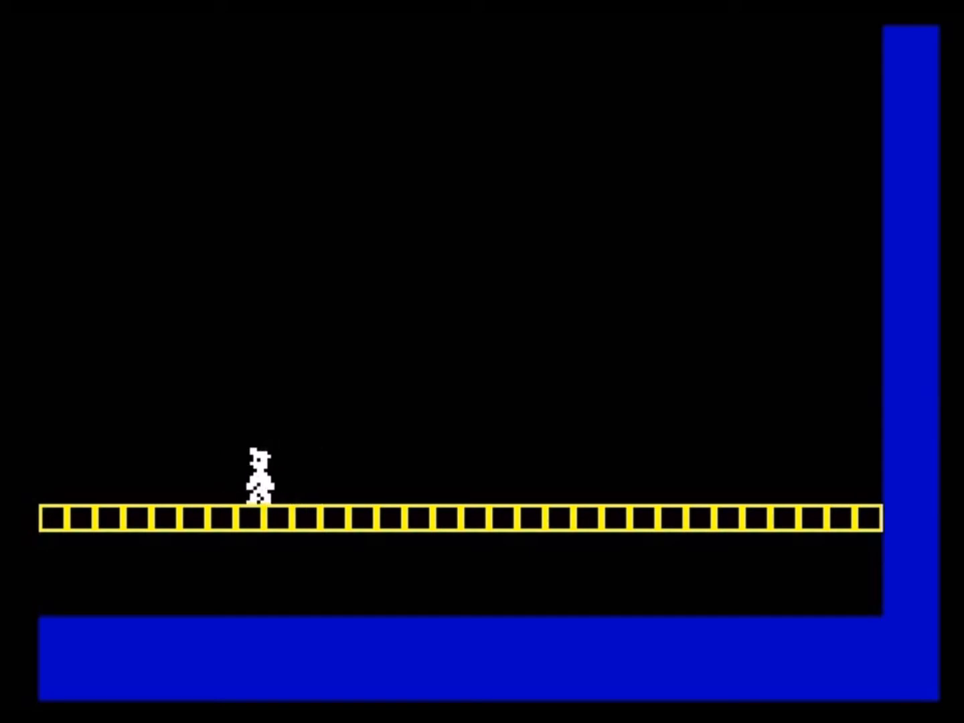
# Step: Try to load the binary file willyshift.bin from the AGD folder at start address 36948 while the test game runs
pyautogui.click(2, 3)
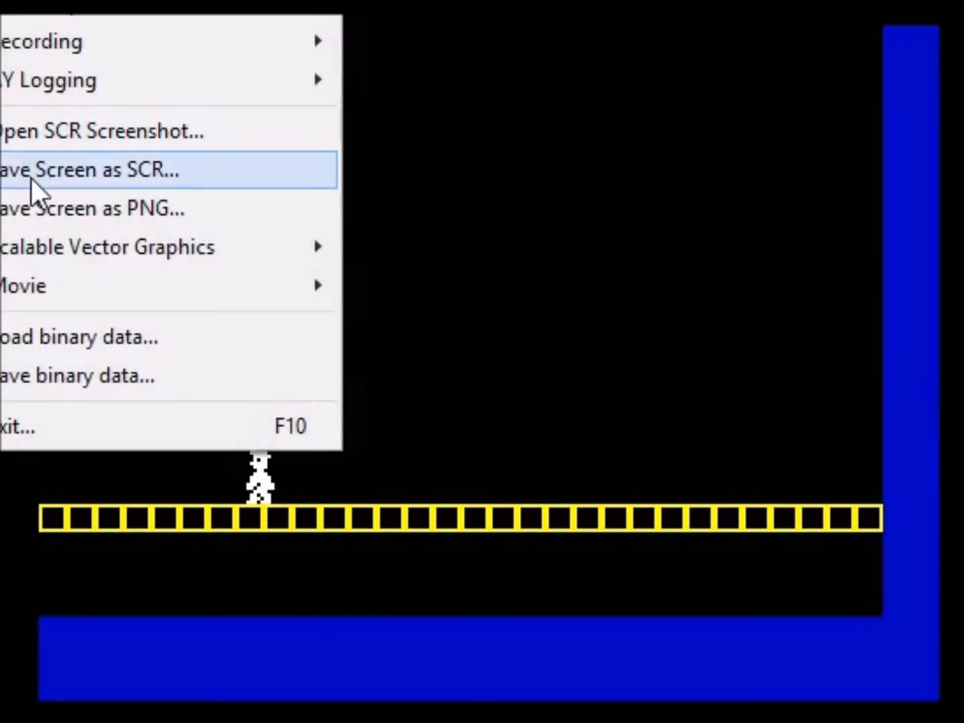
pyautogui.click(108, 320)
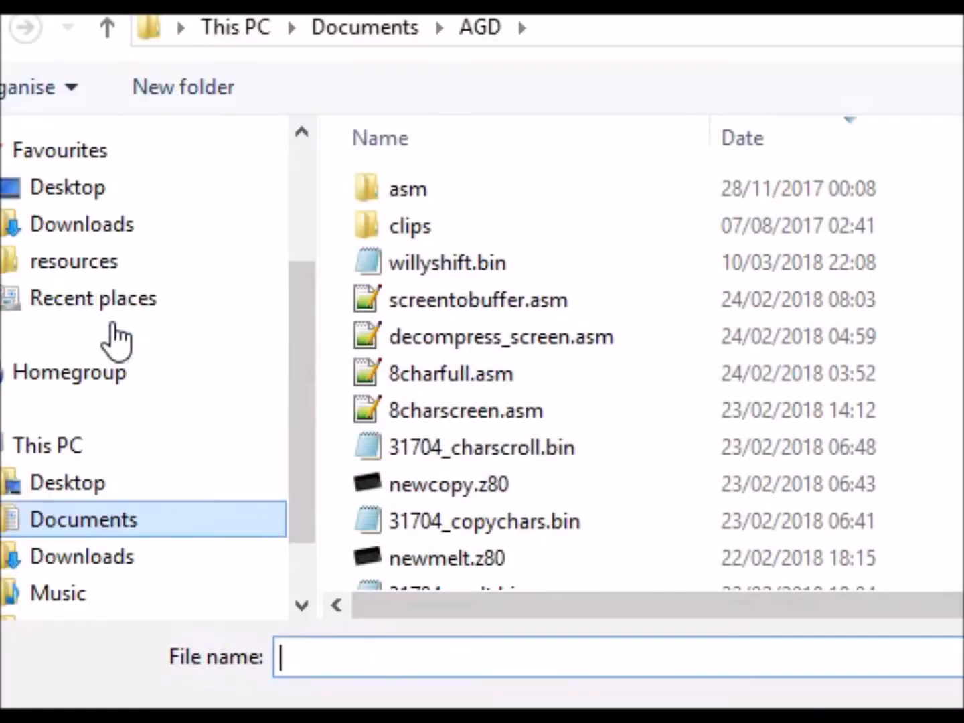
pyautogui.click(432, 275)
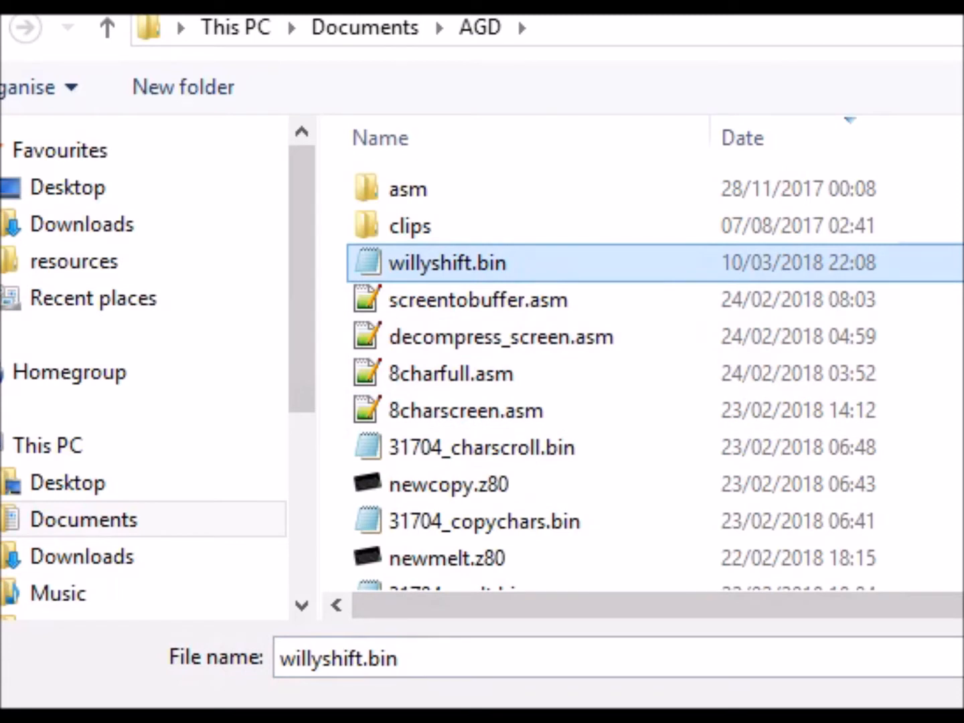
pyautogui.press('Return')
pyautogui.click(578, 260)
pyautogui.write('36')
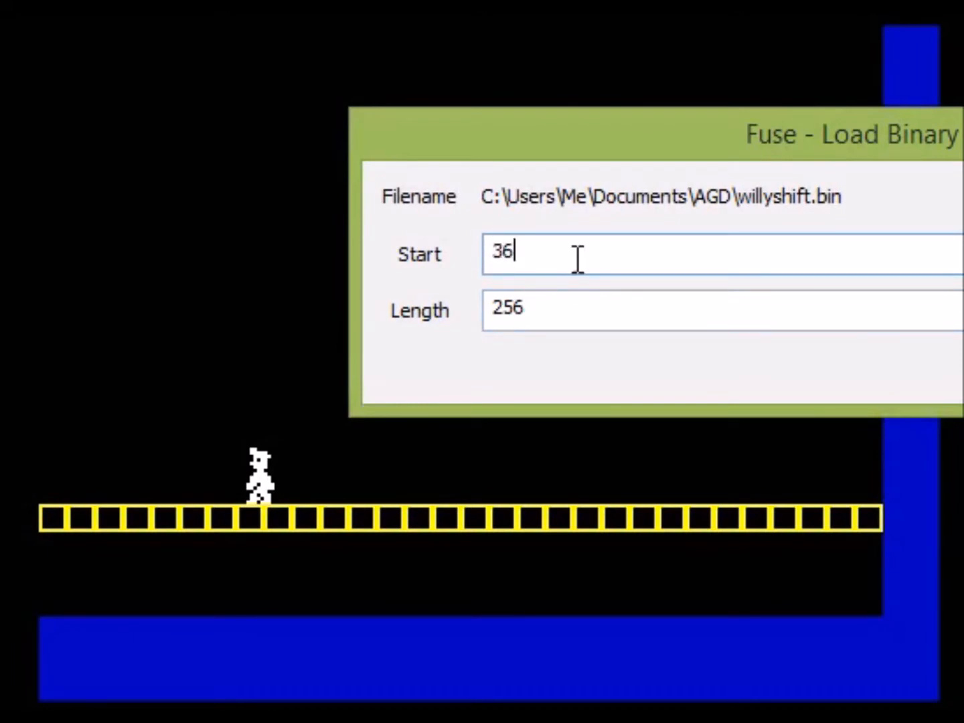
pyautogui.write('948')
pyautogui.press('Return')
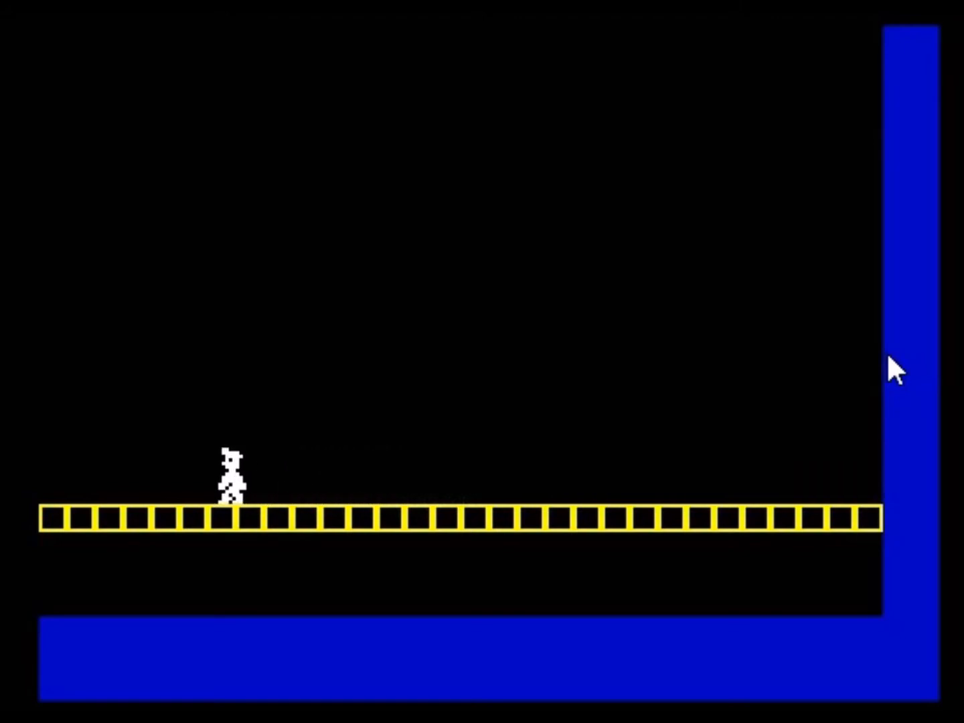
# Step: Walk the character both ways to check the loaded sprite frames, and leave the test game
pyautogui.press('Left')
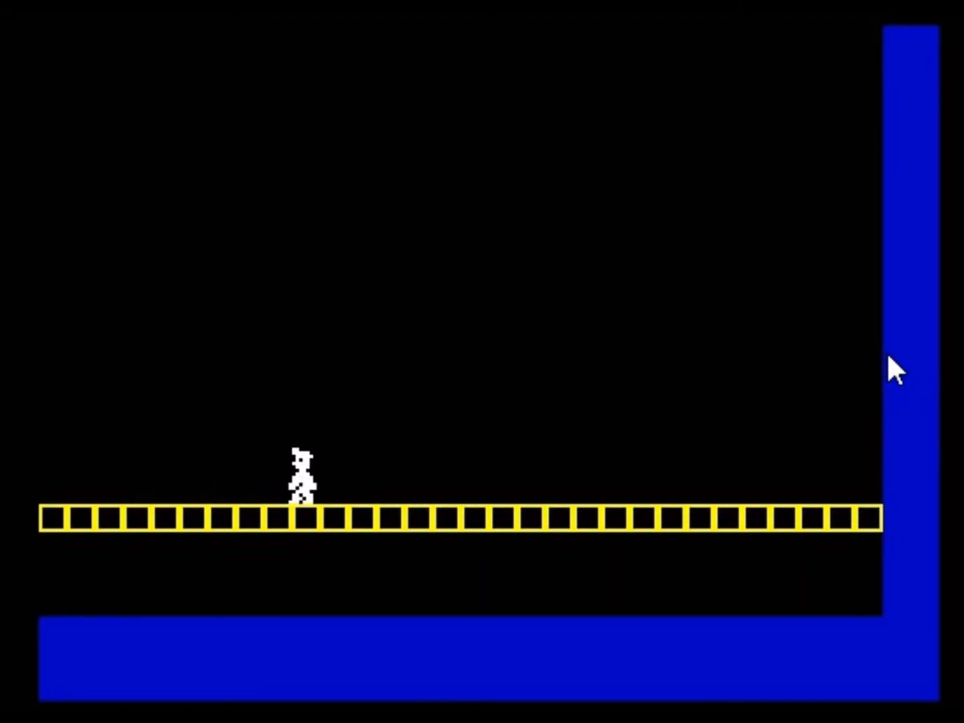
pyautogui.press('Right')
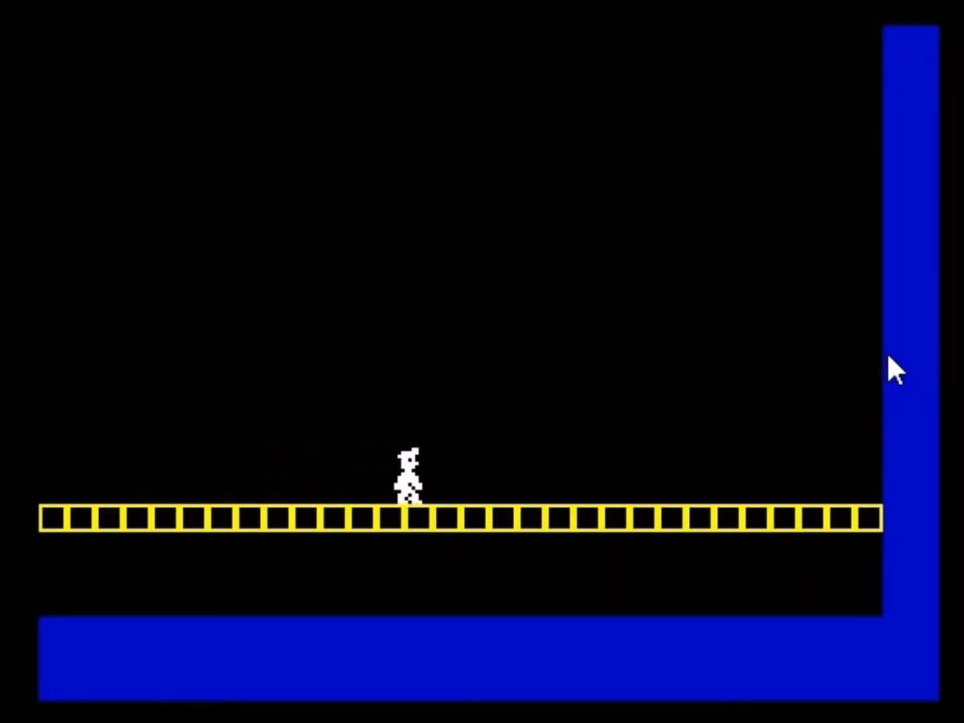
pyautogui.press('Left')
pyautogui.press('Right')
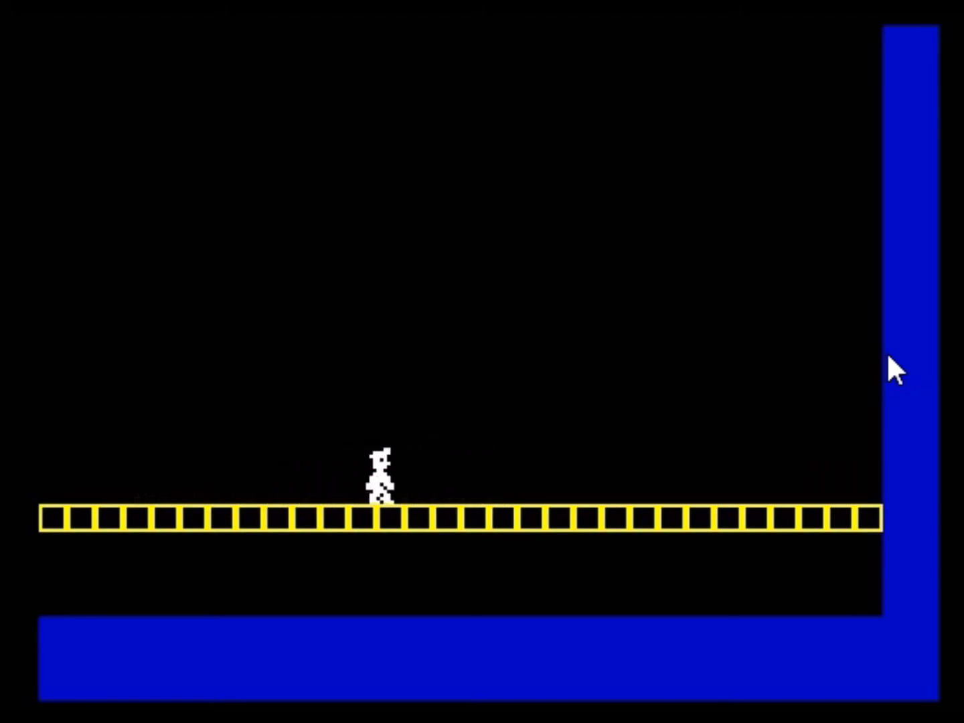
pyautogui.press('Escape')
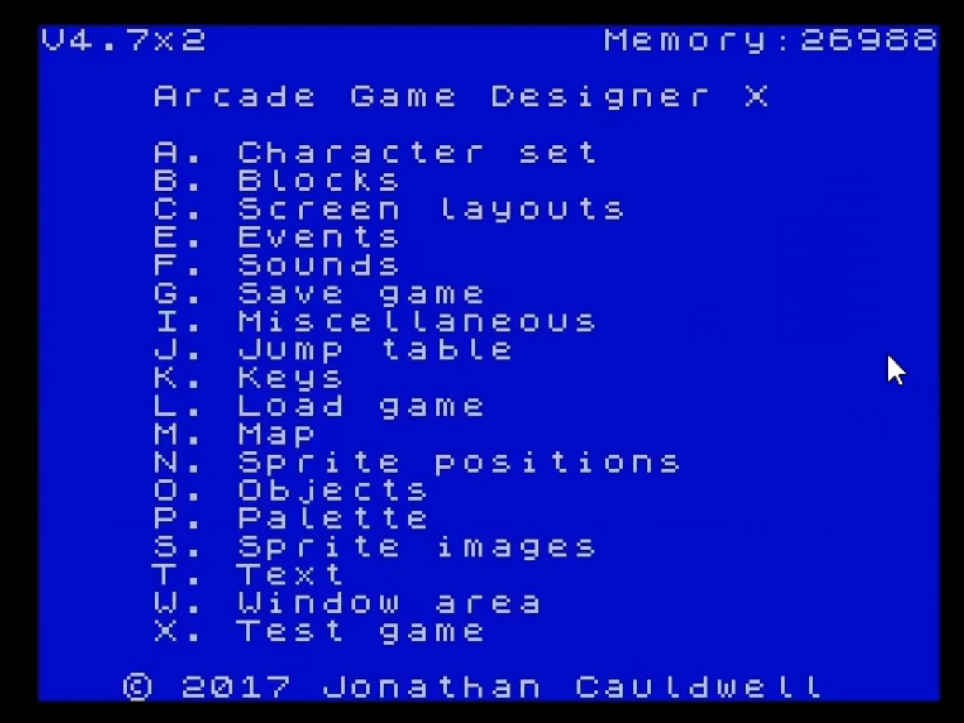
# Step: Restart the test game, check the character's walking frames again, and return to the main menu
pyautogui.press('x')
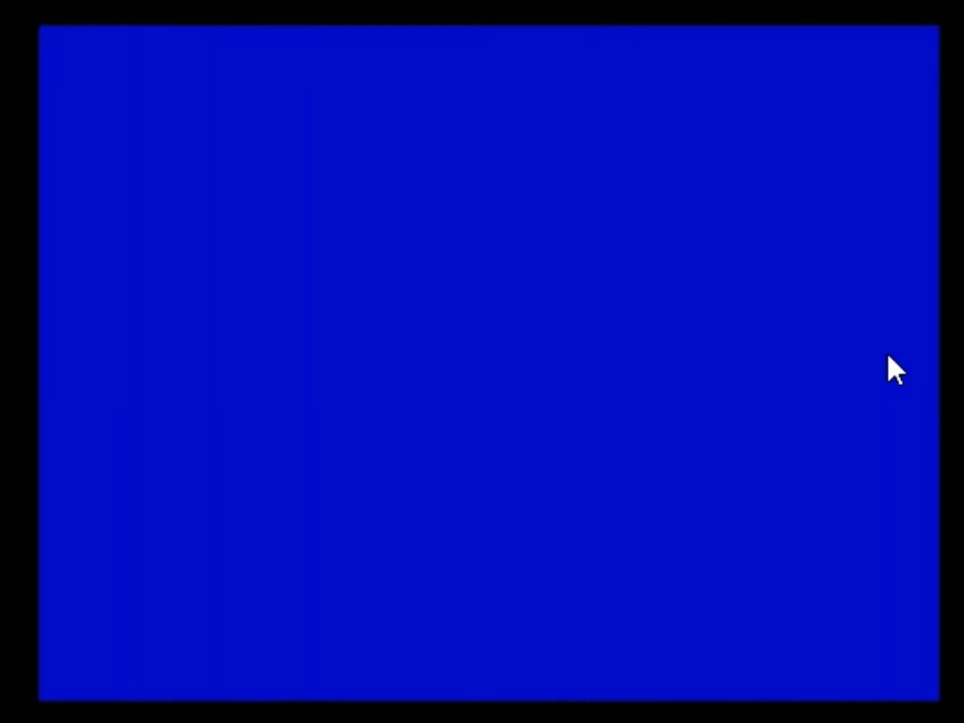
pyautogui.press('Right')
pyautogui.press('Left')
pyautogui.press('Right')
pyautogui.press('Escape')
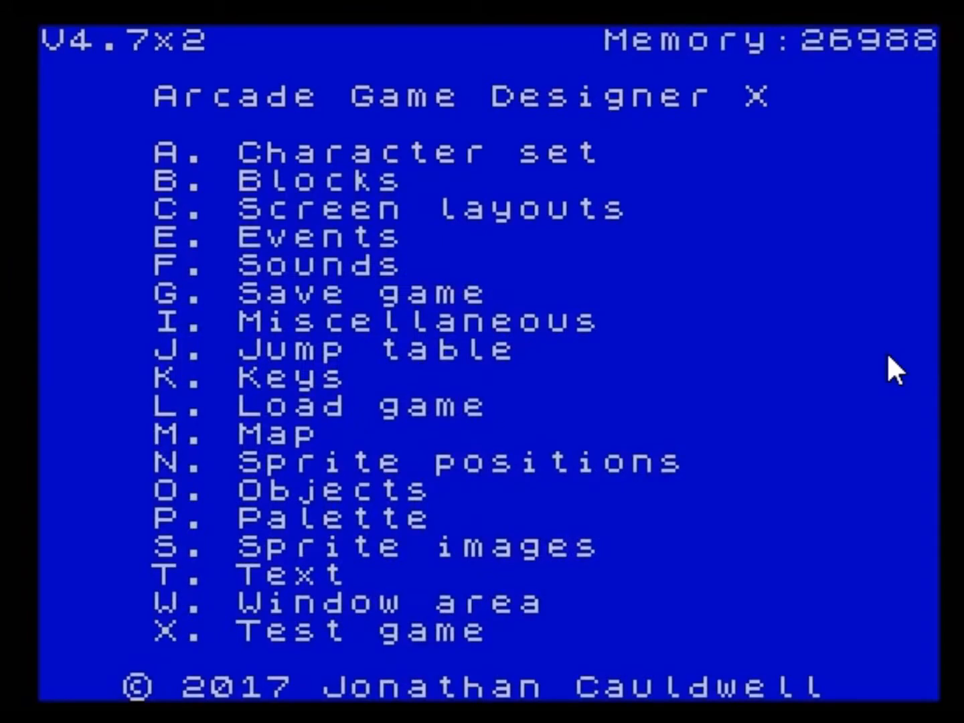
# Step: Load the binary file willyshift.bin from the AGD folder with start address 36948 while the main menu is showing
pyautogui.press('s')
pyautogui.press('Escape')
pyautogui.hotkey('alt', 'f')
pyautogui.click(117, 329)
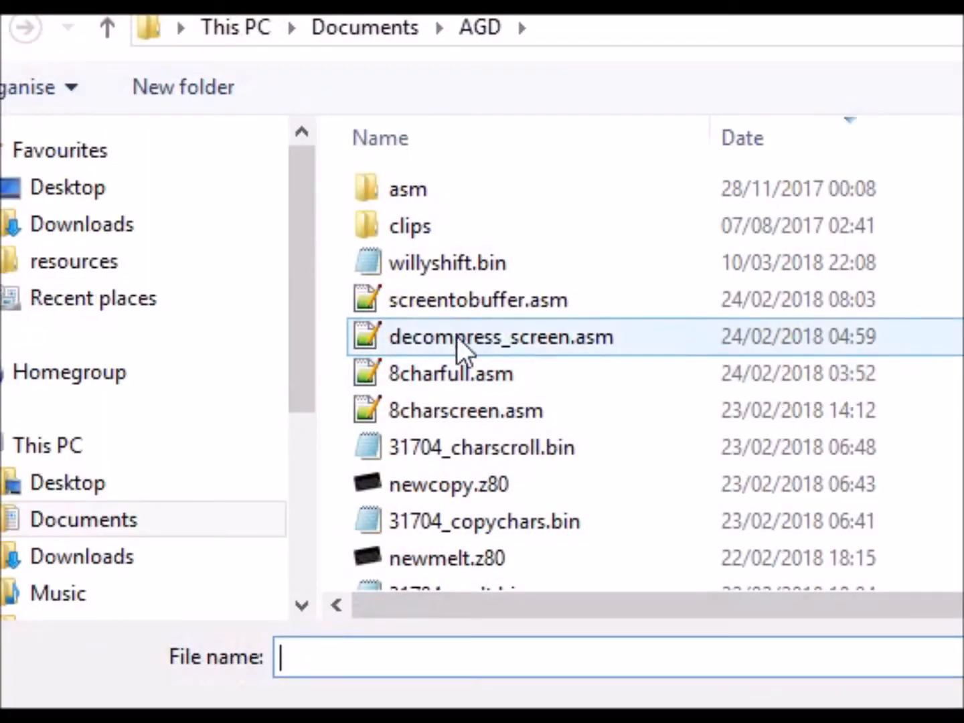
pyautogui.click(466, 262)
pyautogui.press('Return')
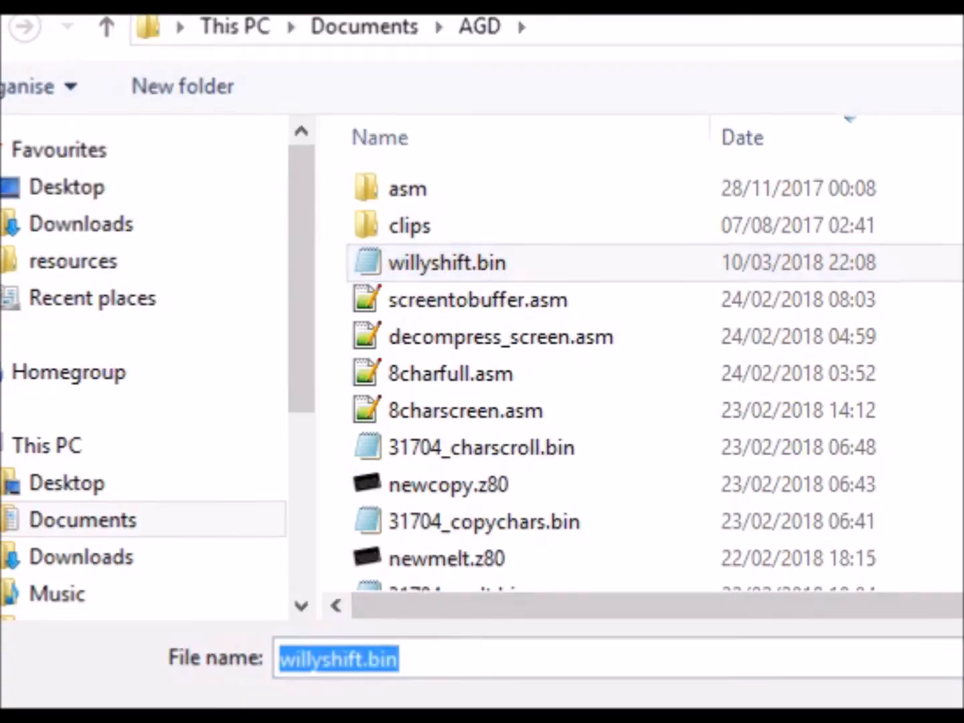
pyautogui.click(551, 269)
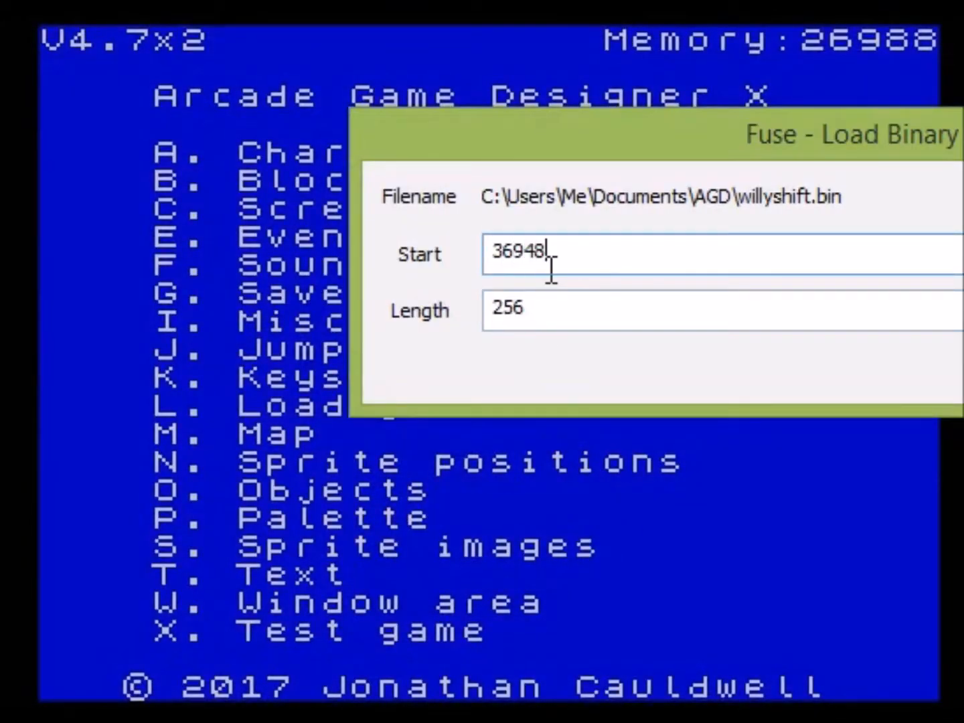
pyautogui.write('36948')
pyautogui.press('Return')
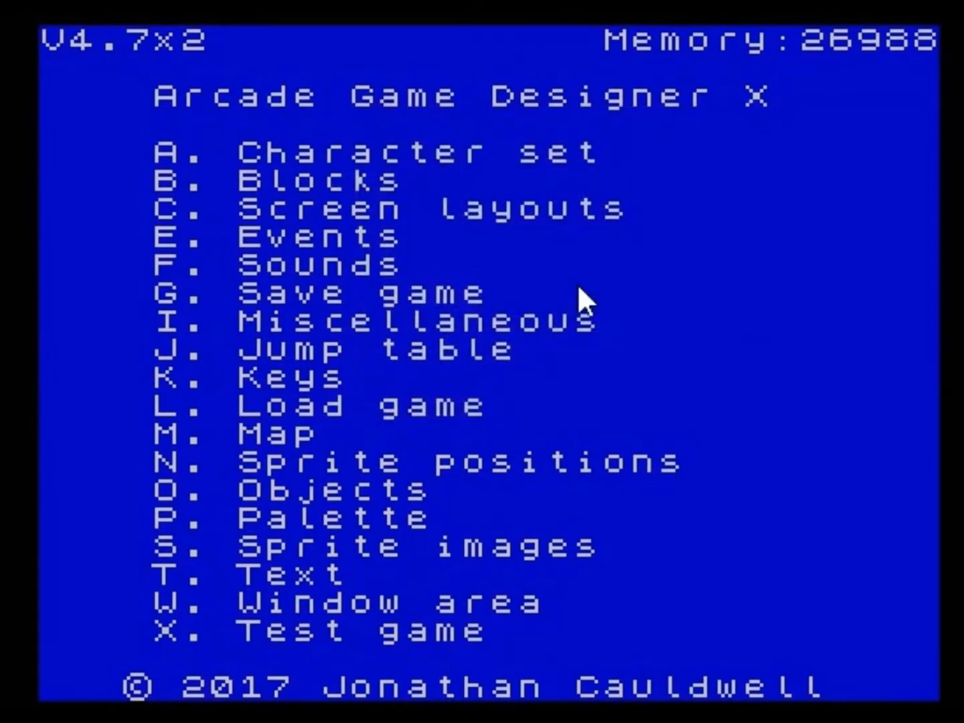
# Step: Run the test game to check the reloaded sprite frames while walking both ways, and end the test
pyautogui.press('x')
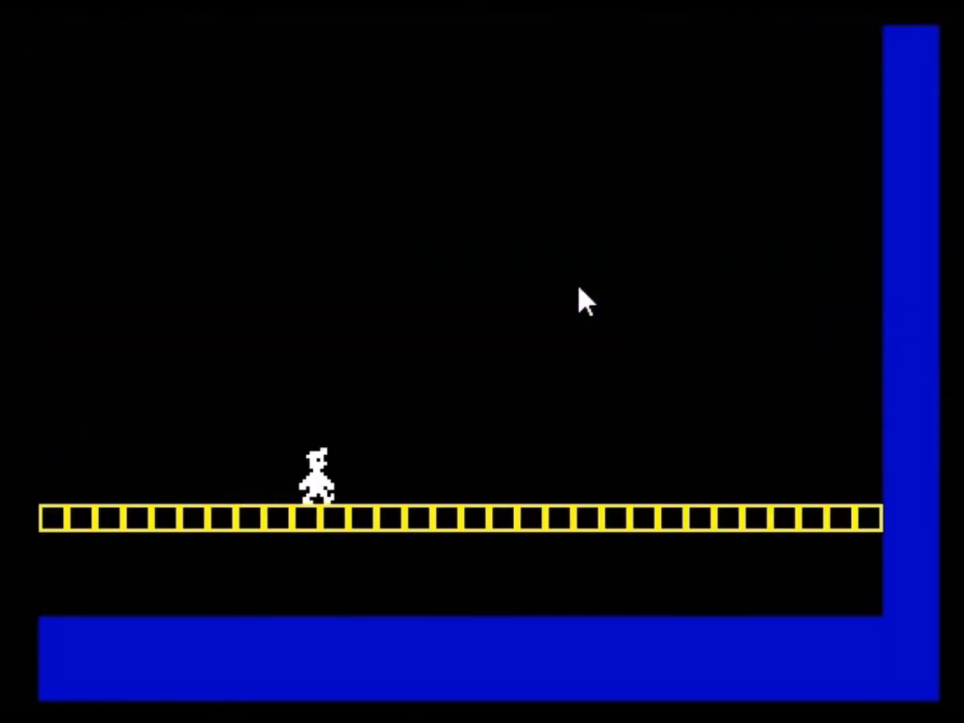
pyautogui.press('o')
pyautogui.press('p')
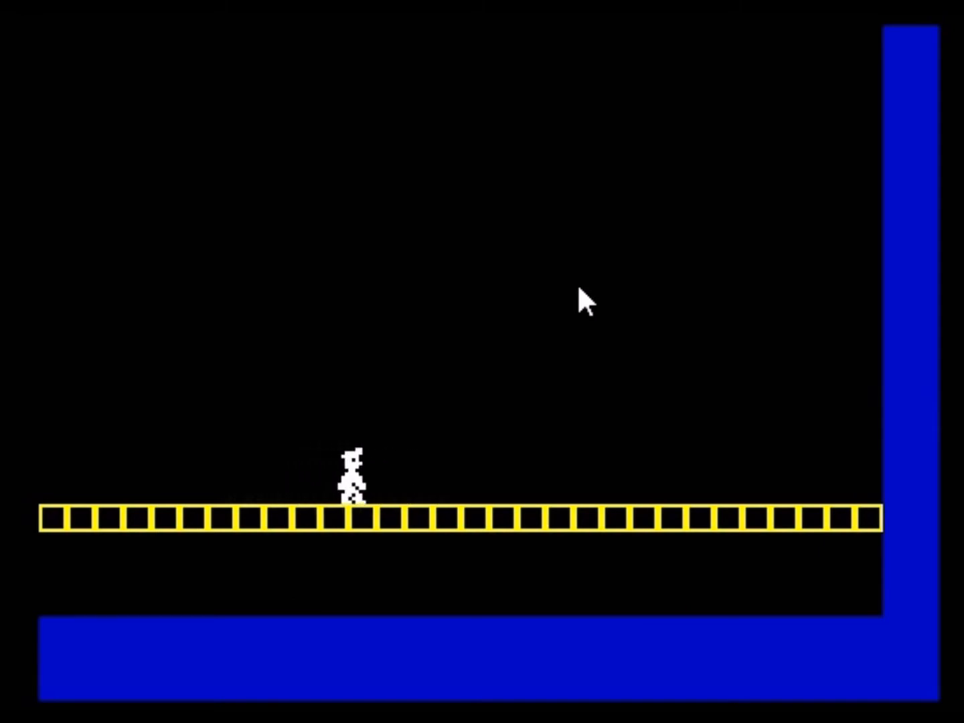
pyautogui.press('o')
pyautogui.press('p')
pyautogui.press('Escape')
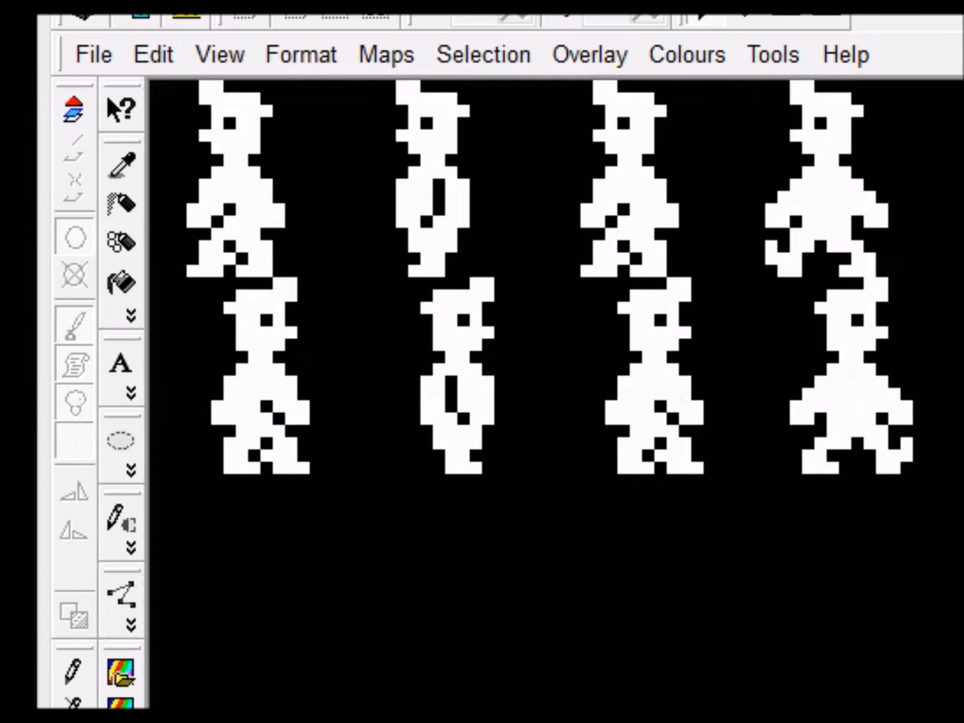
# Step: In the graphics editor, switch the Willy sprite sheet to black figures on a white-and-grey checkerboard
pyautogui.hotkey('ctrl', 'i')
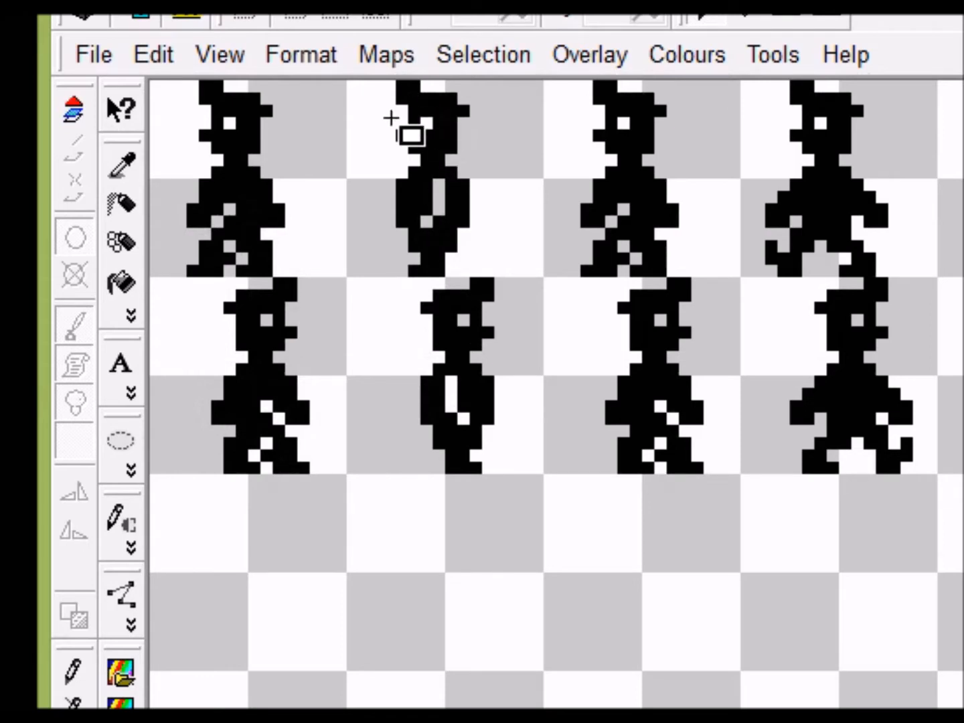
# Step: Shift the second column of Willy sprites, both rows together, 2 pixels to the right
pyautogui.click(371, 84)
pyautogui.click(395, 258)
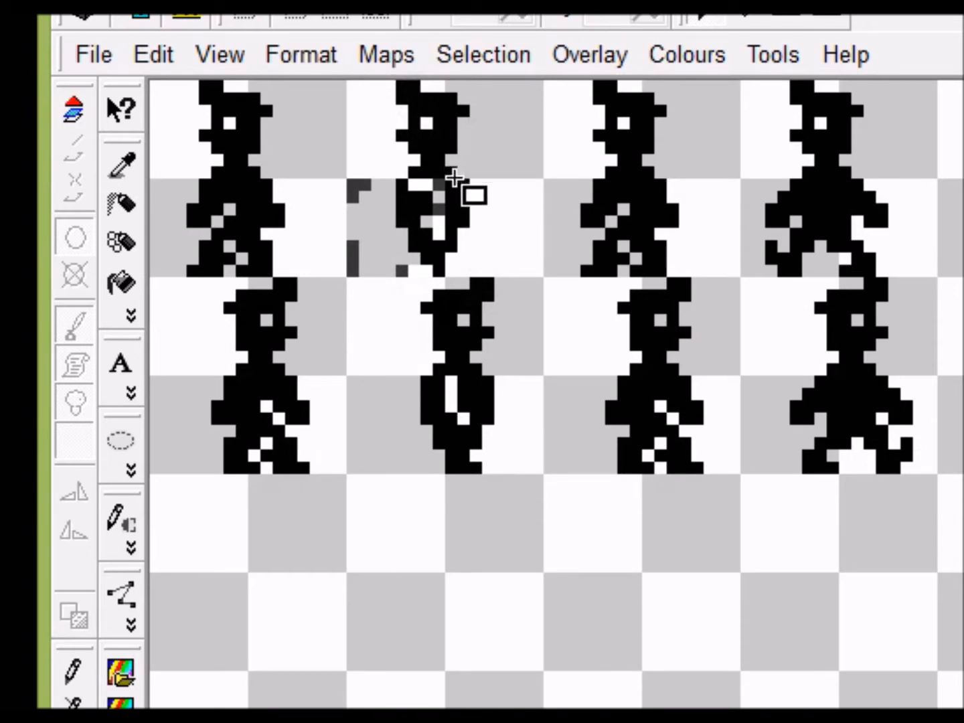
pyautogui.moveTo(394, 86); pyautogui.dragTo(517, 480)
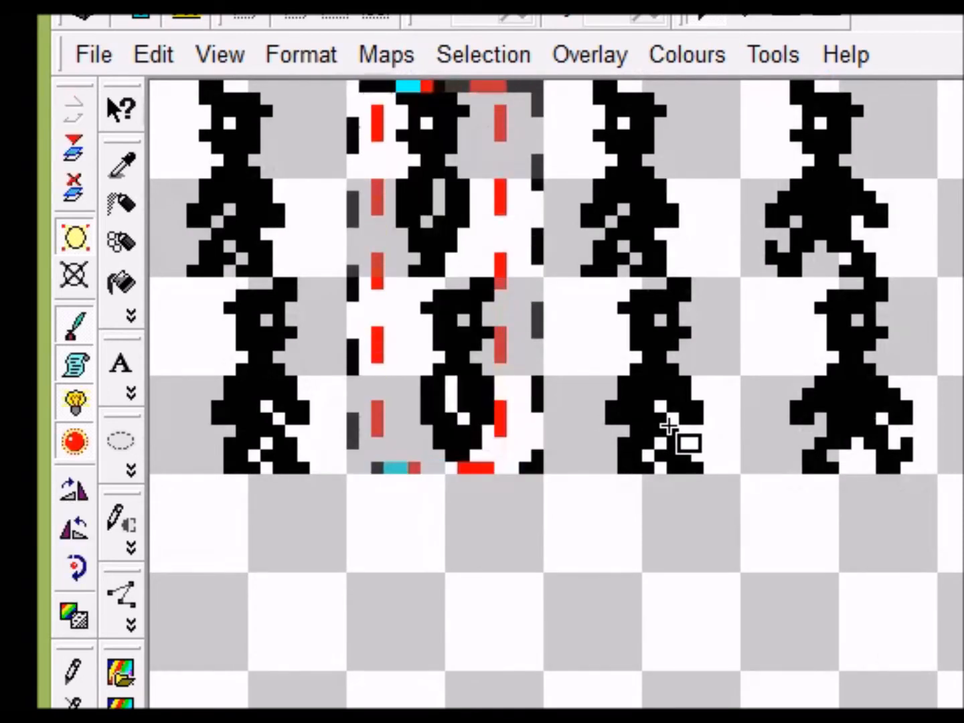
pyautogui.press('Right')
pyautogui.press('Right')
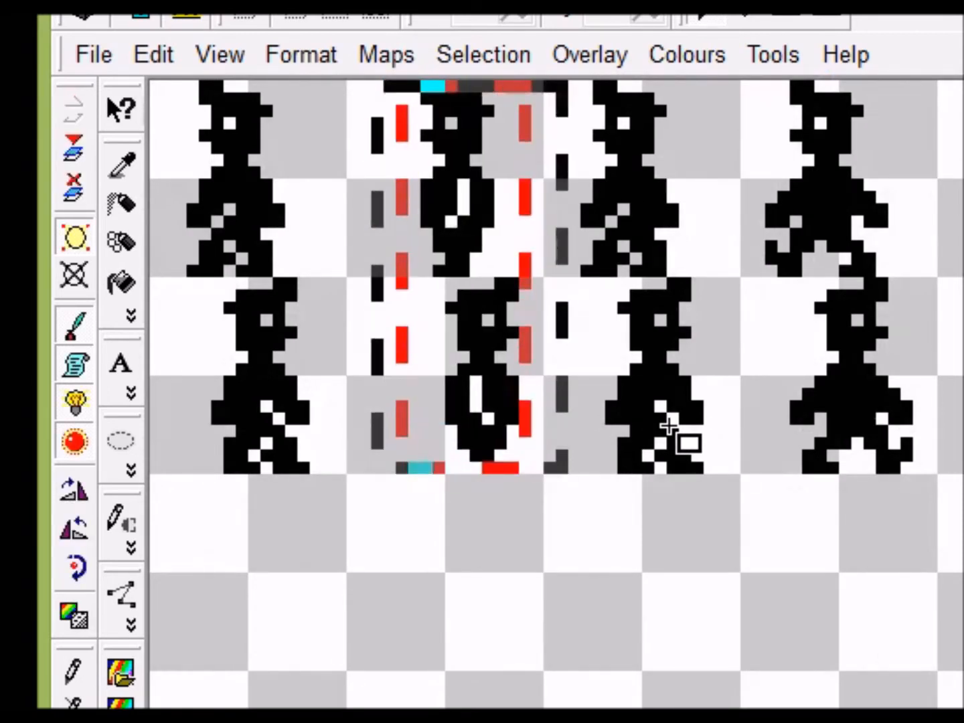
pyautogui.click(658, 585)
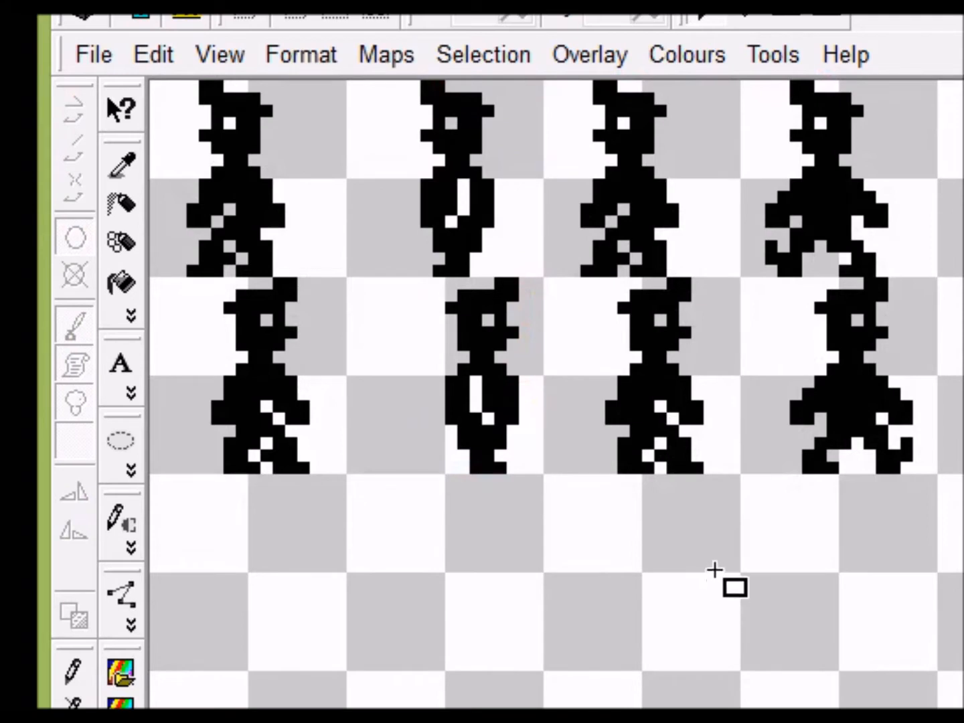
# Step: Shift the third column of Willy sprites, both rows together, 4 pixels to the right
pyautogui.moveTo(583, 106); pyautogui.dragTo(718, 501)
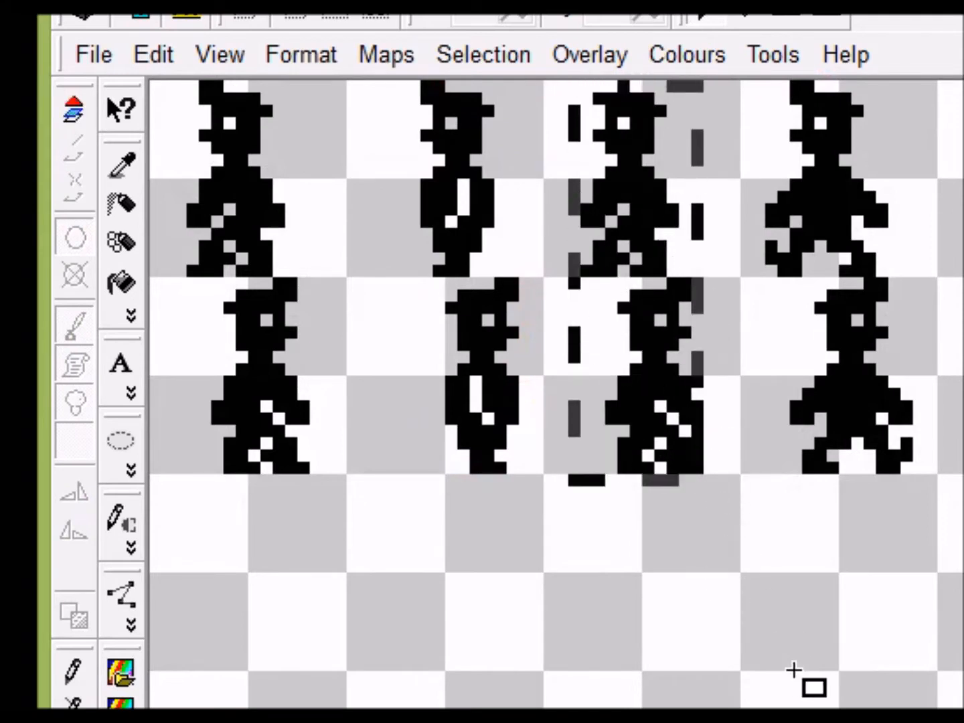
pyautogui.press('Right')
pyautogui.press('Right')
pyautogui.press('Right')
pyautogui.press('Right')
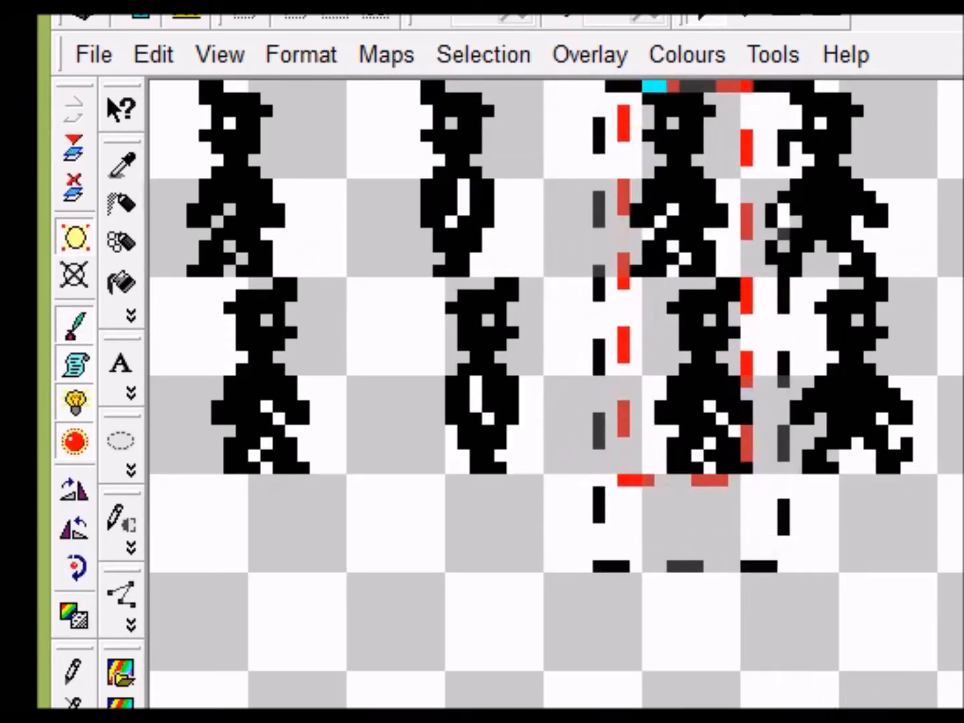
pyautogui.click(780, 684)
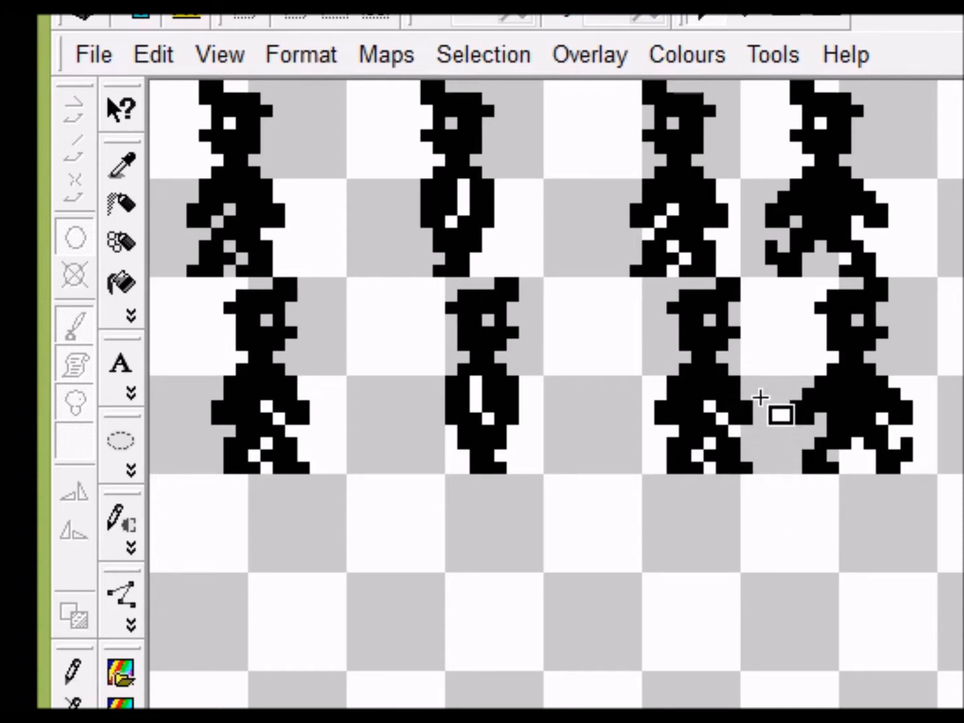
# Step: Wrap the pixels of the lower third sprite that overflow its 16-pixel block around to that block's left edge
pyautogui.click(737, 481)
pyautogui.click(757, 494)
pyautogui.moveTo(749, 384); pyautogui.dragTo(747, 489)
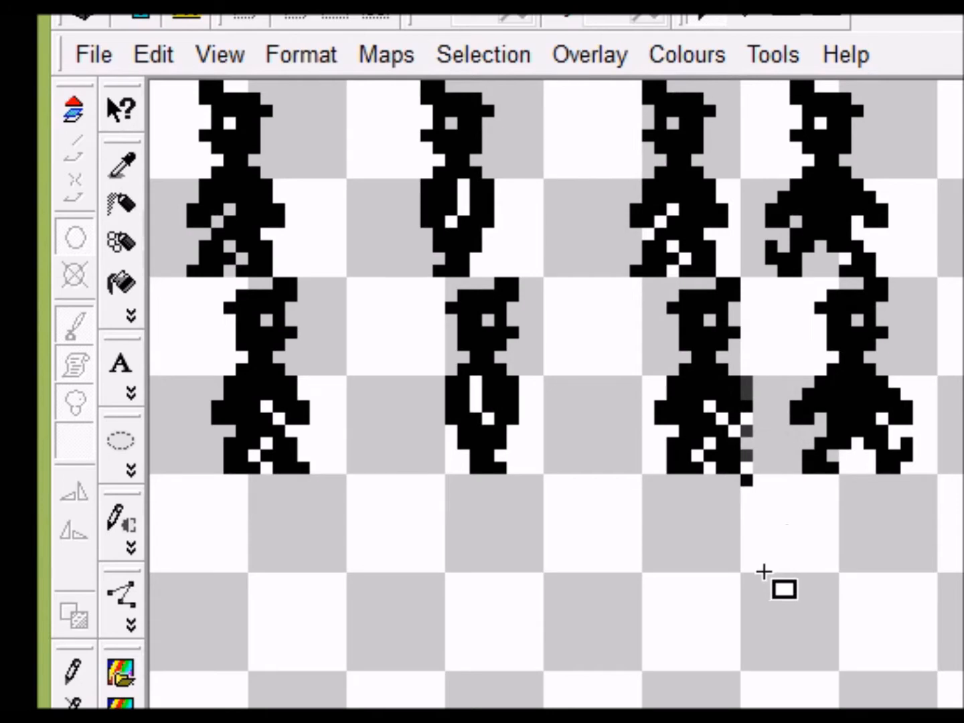
pyautogui.hotkey('ctrl', 'v')
pyautogui.moveTo(774, 566); pyautogui.dragTo(779, 551)
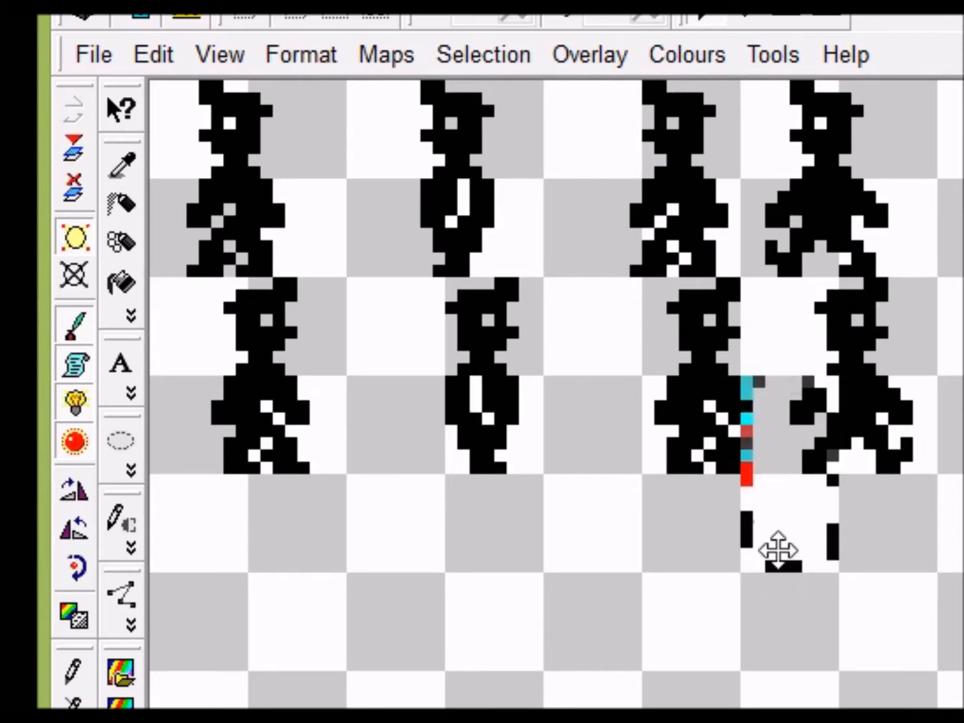
pyautogui.press('Left')
pyautogui.press('Left')
pyautogui.press('Left')
pyautogui.press('Left')
pyautogui.press('Left')
pyautogui.press('Left')
pyautogui.press('Left')
pyautogui.press('Left')
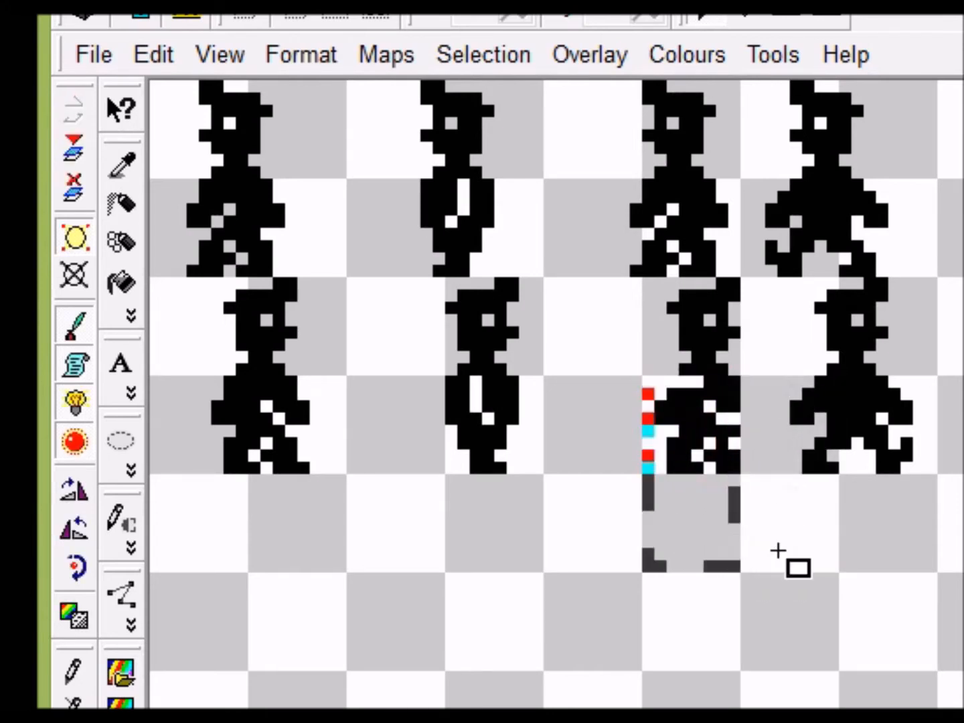
pyautogui.press('Left')
pyautogui.press('Left')
pyautogui.press('Left')
pyautogui.press('Left')
pyautogui.press('Left')
pyautogui.press('Left')
pyautogui.press('Left')
pyautogui.press('Left')
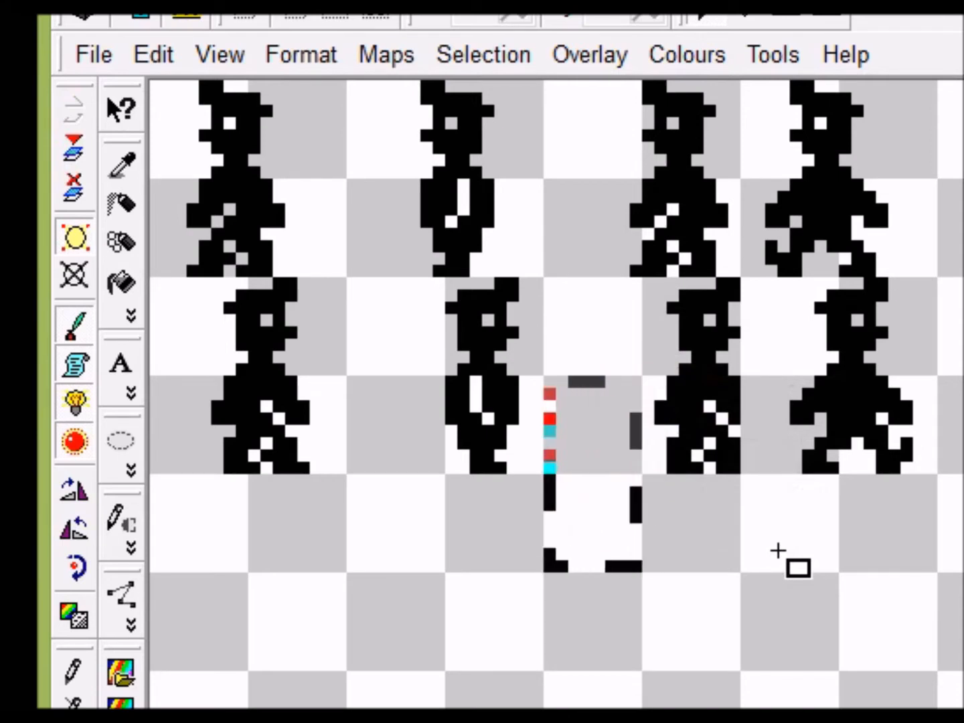
pyautogui.click(675, 585)
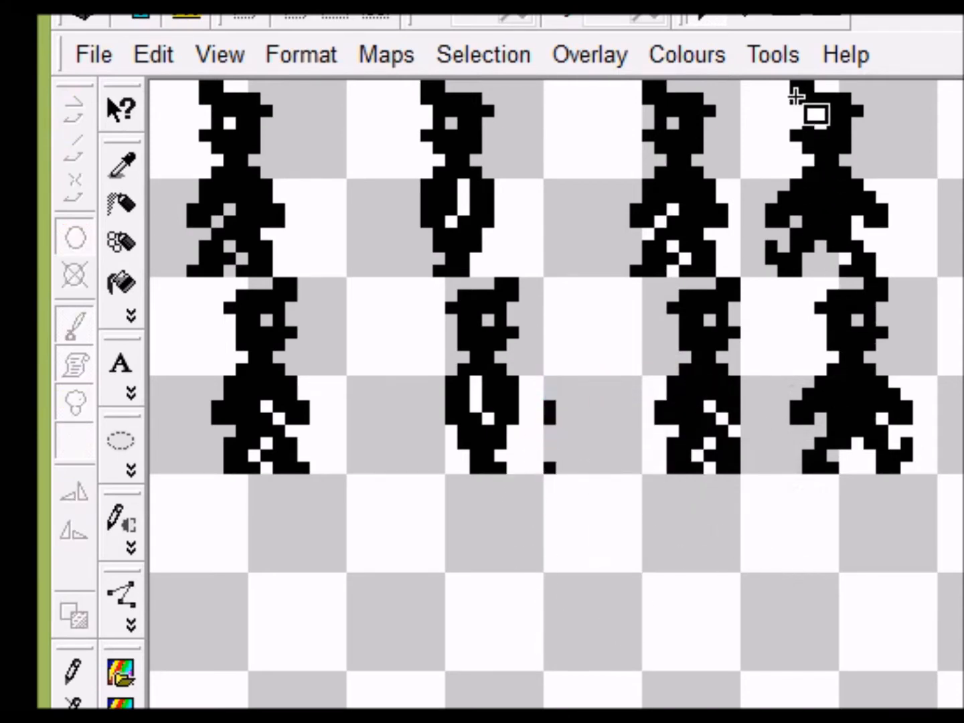
# Step: Cut the fourth column of Willy sprites and paste it back 6 pixels further right
pyautogui.moveTo(772, 82); pyautogui.dragTo(926, 473)
pyautogui.hotkey('ctrl', 'x')
pyautogui.hotkey('ctrl', 'v')
pyautogui.press('Right')
pyautogui.press('Right')
pyautogui.press('Right')
pyautogui.press('Right')
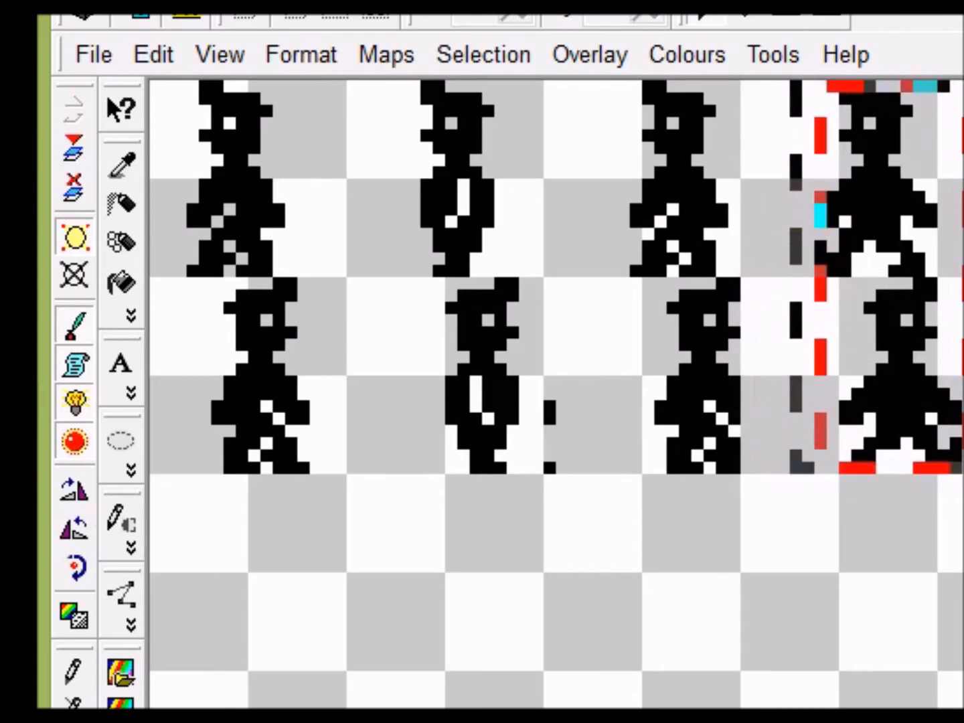
pyautogui.press('Right')
pyautogui.press('Right')
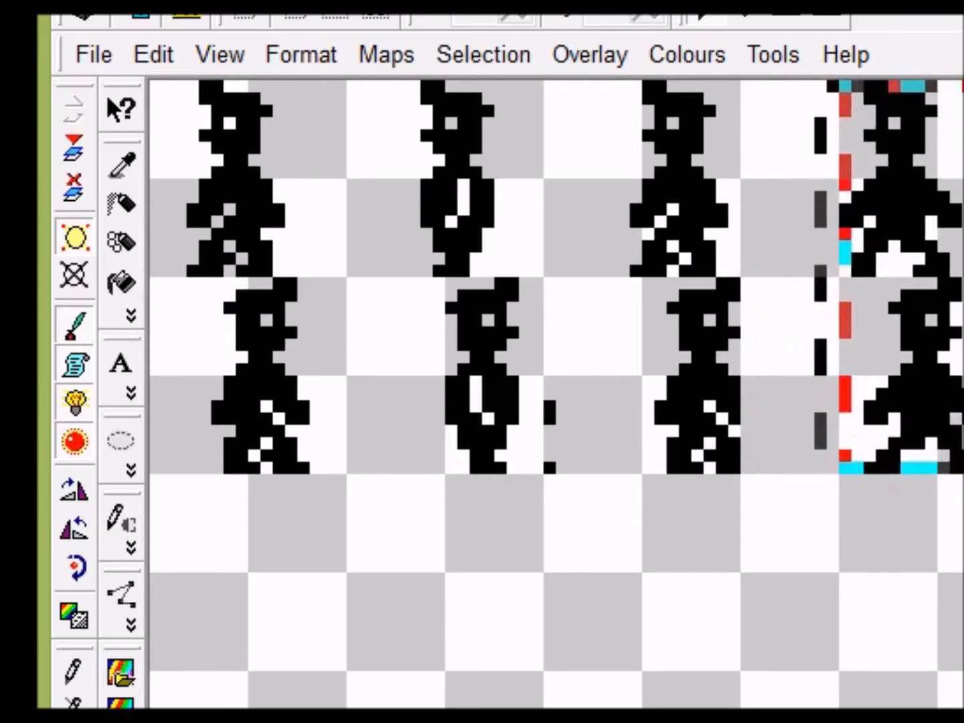
pyautogui.press('Return')
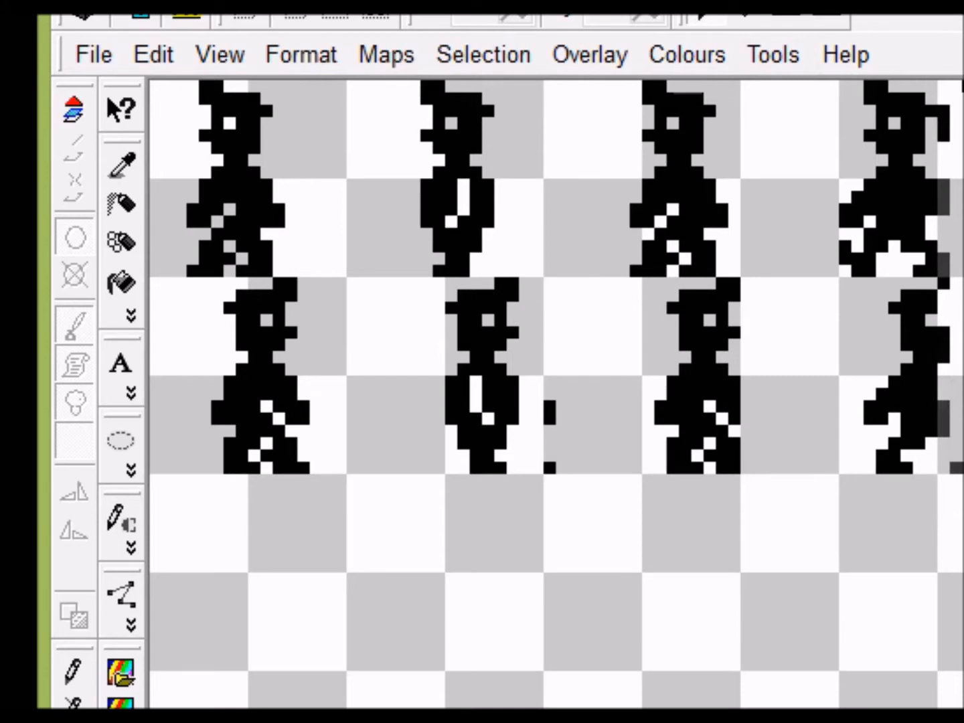
# Step: Wrap the fourth column's overflowing pixels in both rows around to the left edge of its 16-pixel block
pyautogui.press('Left')
pyautogui.press('Left')
pyautogui.press('Left')
pyautogui.press('Left')
pyautogui.press('Left')
pyautogui.press('Left')
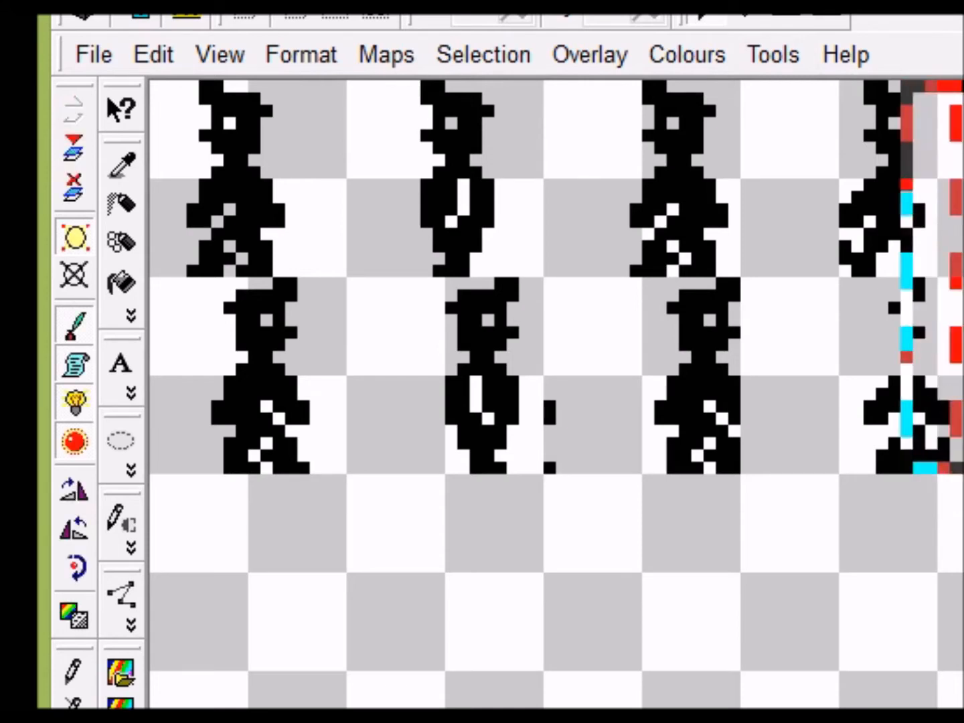
pyautogui.press('Left')
pyautogui.press('Left')
pyautogui.press('Left')
pyautogui.press('Left')
pyautogui.press('Left')
pyautogui.press('Left')
pyautogui.press('Left')
pyautogui.press('Left')
pyautogui.press('Left')
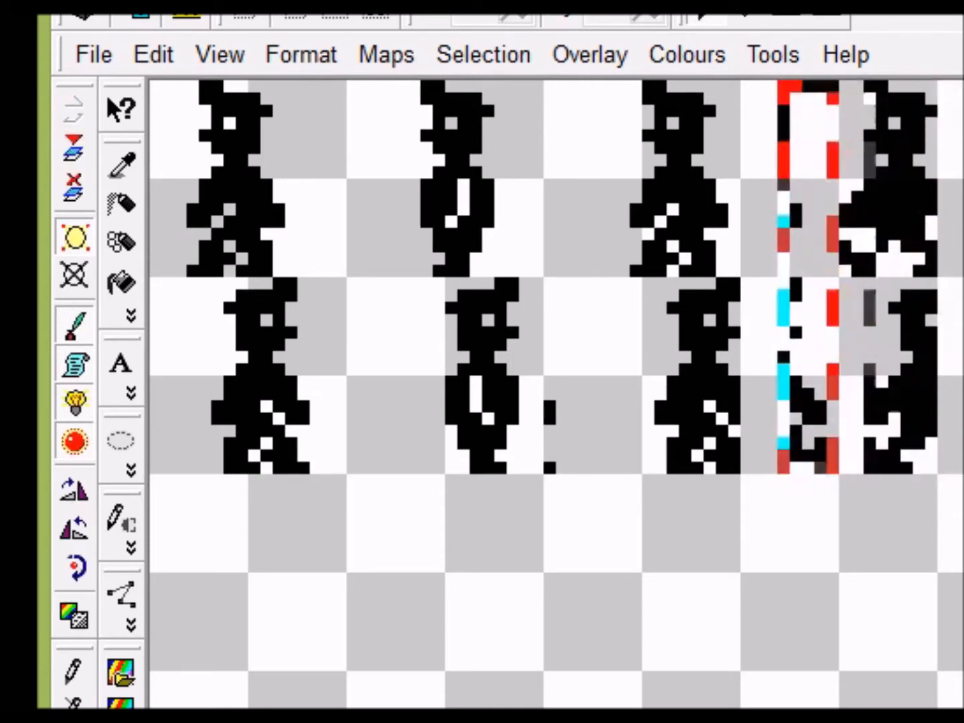
pyautogui.press('Left')
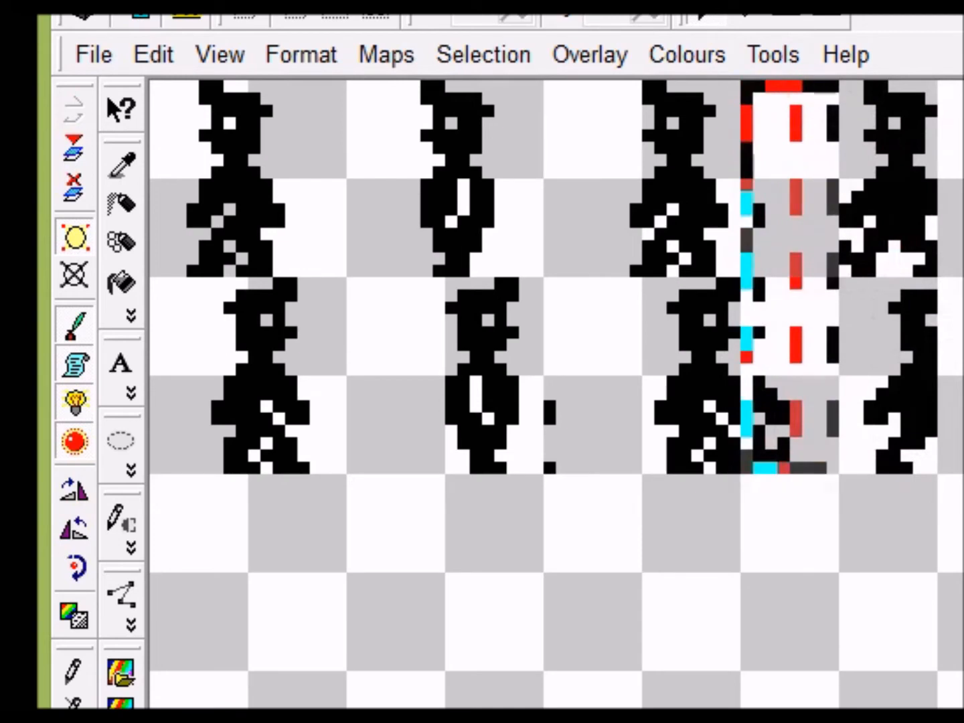
pyautogui.press('Return')
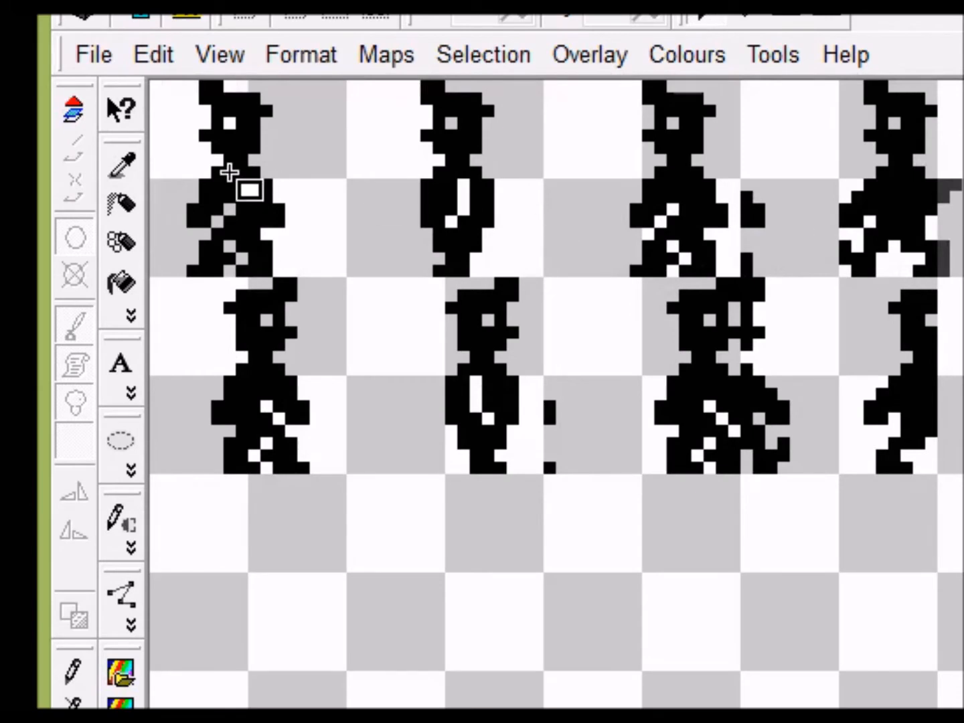
# Step: Cut the upper row of four sprites and place it directly beneath the other row, aligned to the grid
pyautogui.moveTo(187, 116); pyautogui.dragTo(854, 233)
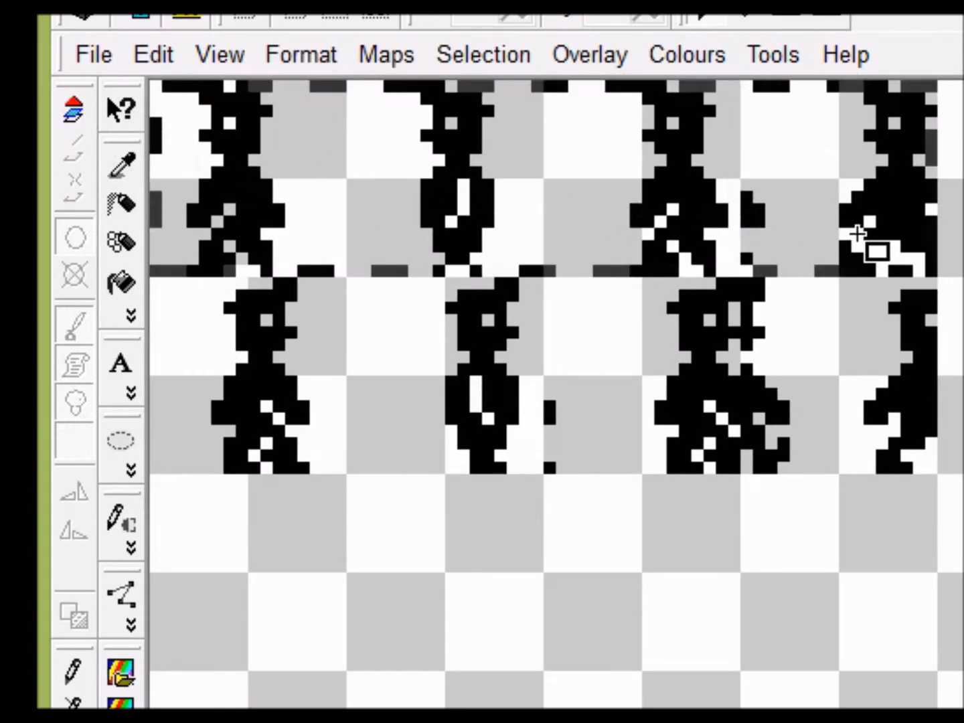
pyautogui.hotkey('ctrl', 'x')
pyautogui.hotkey('ctrl', 'v')
pyautogui.moveTo(461, 190); pyautogui.dragTo(461, 577)
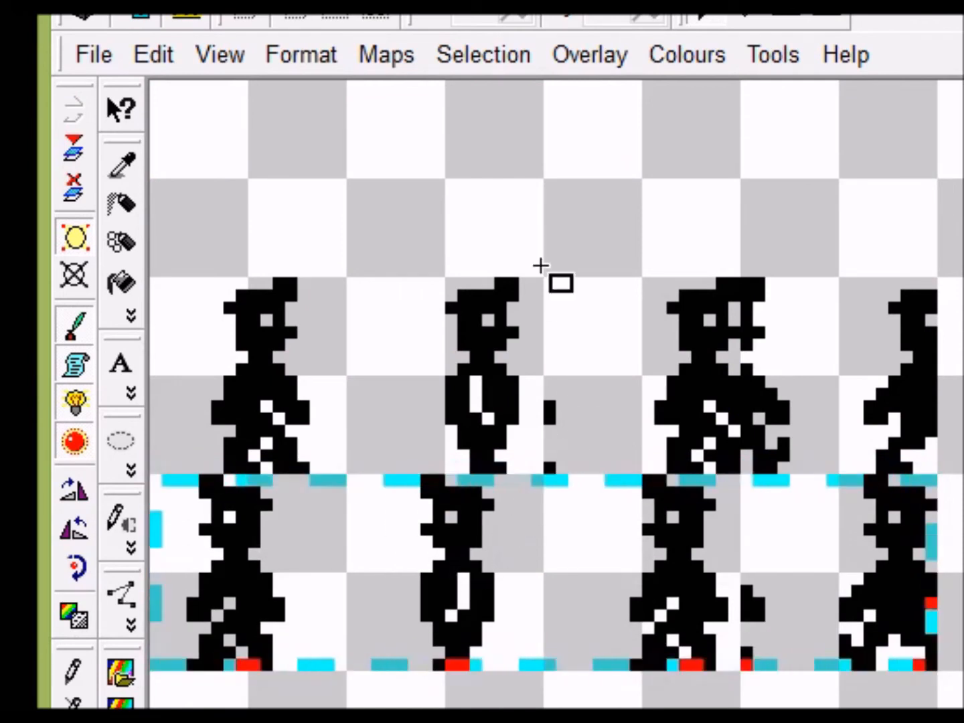
pyautogui.click(547, 198)
# Step: Export both selected sprite rows as binary file willyshift.bin, overwriting the old one, with block based output of 16 by 16 pixels and no attributes
pyautogui.moveTo(157, 292); pyautogui.dragTo(858, 604)
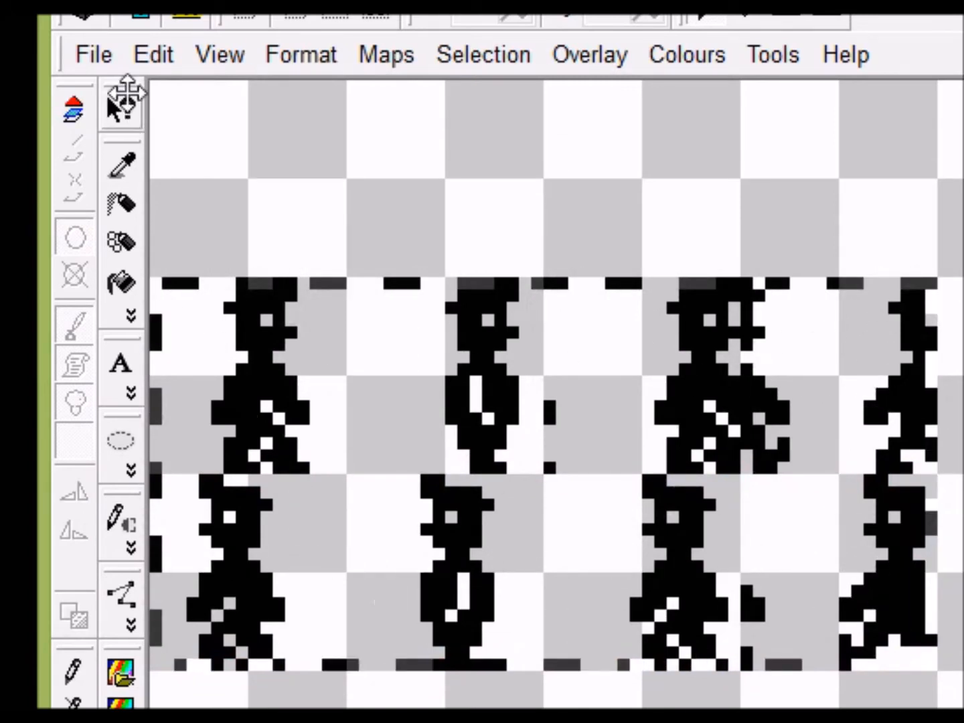
pyautogui.click(91, 60)
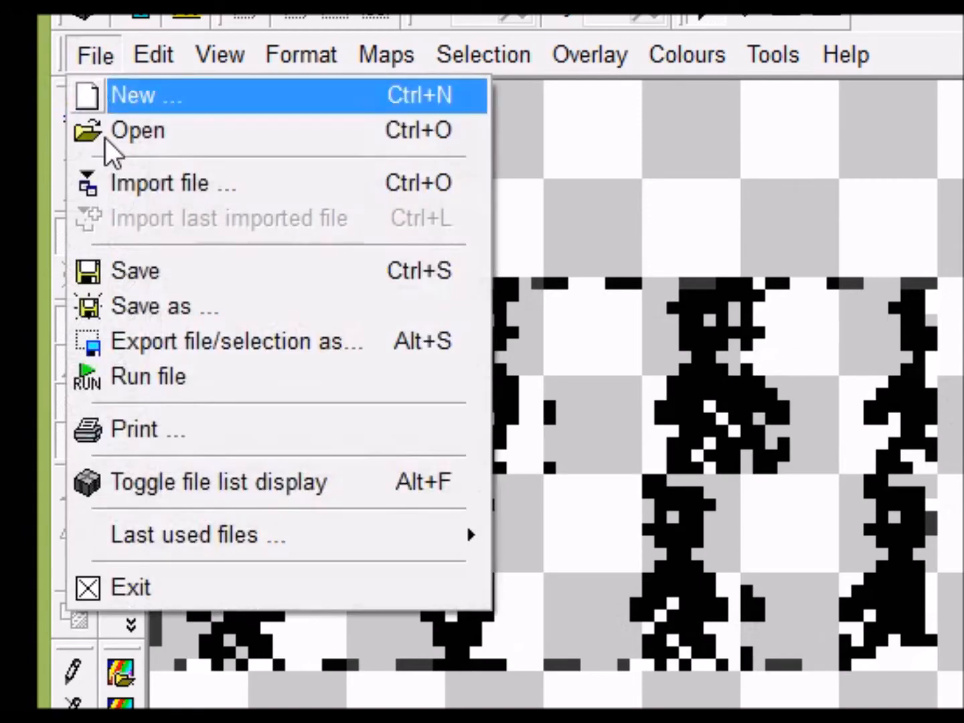
pyautogui.click(235, 352)
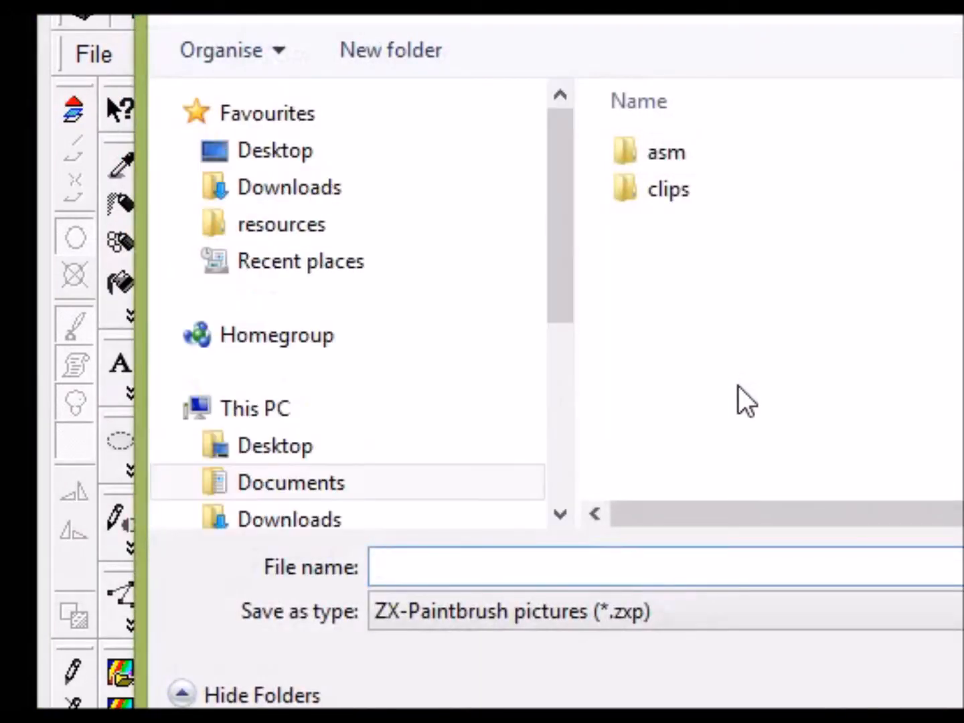
pyautogui.click(563, 597)
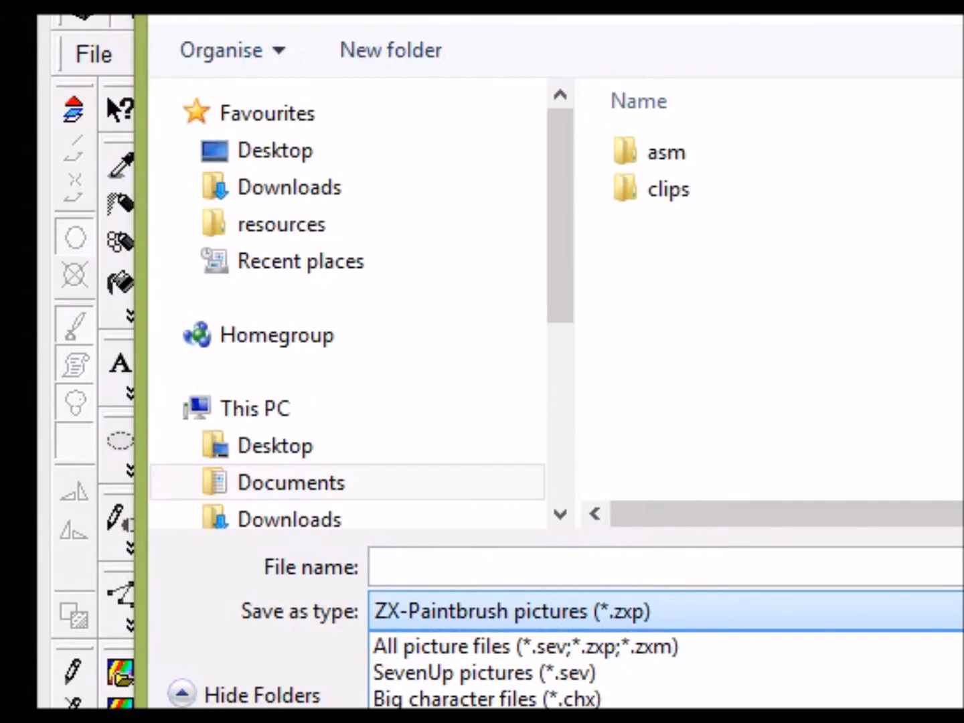
pyautogui.click(596, 717)
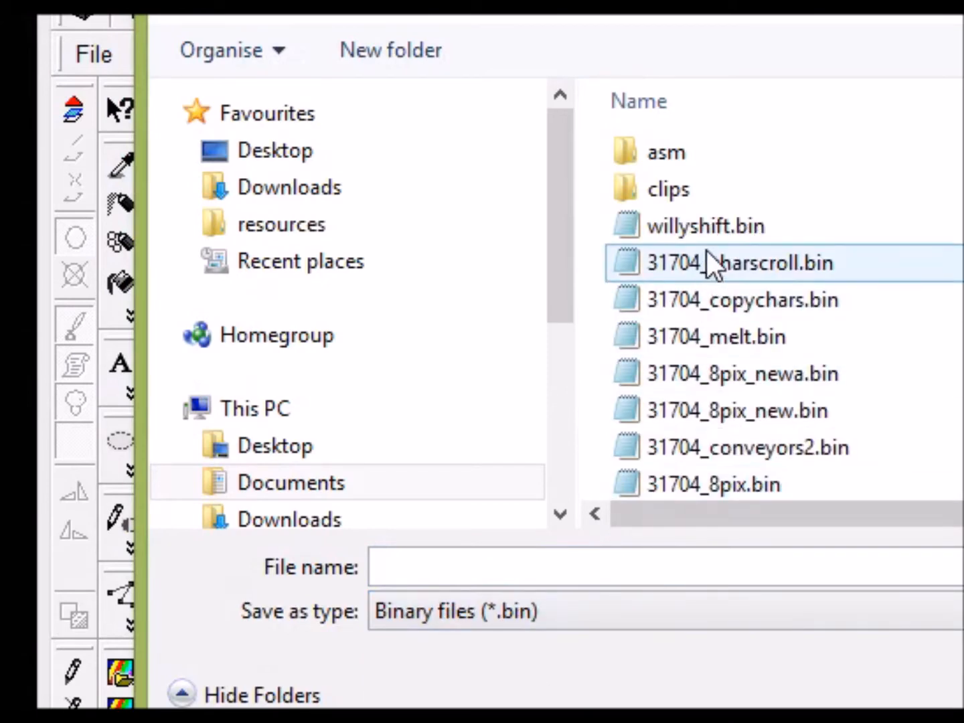
pyautogui.click(725, 232)
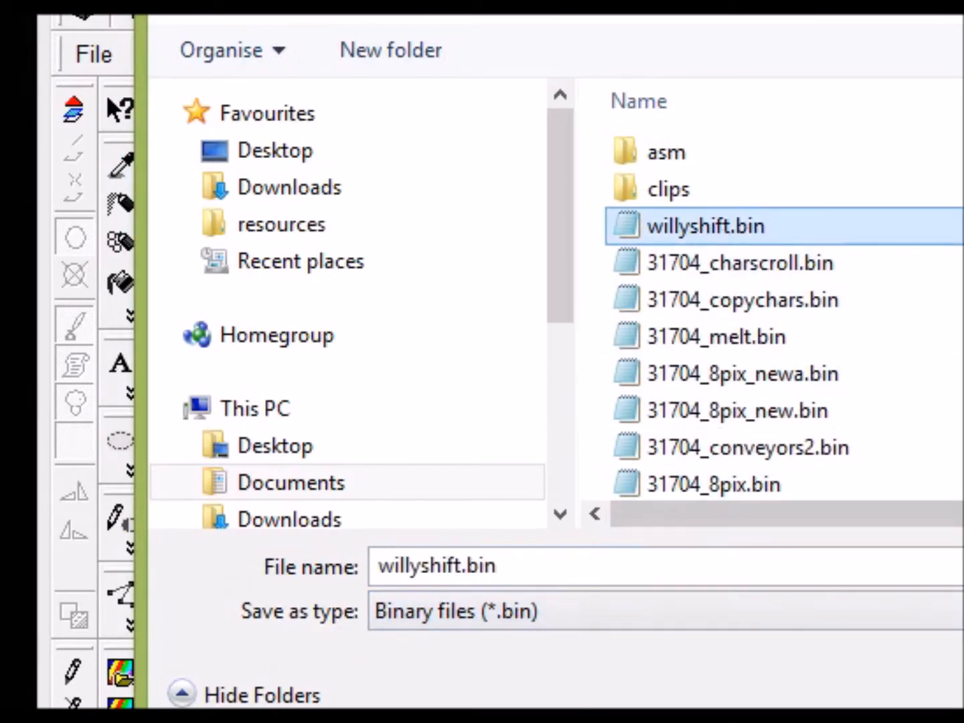
pyautogui.click(962, 696)
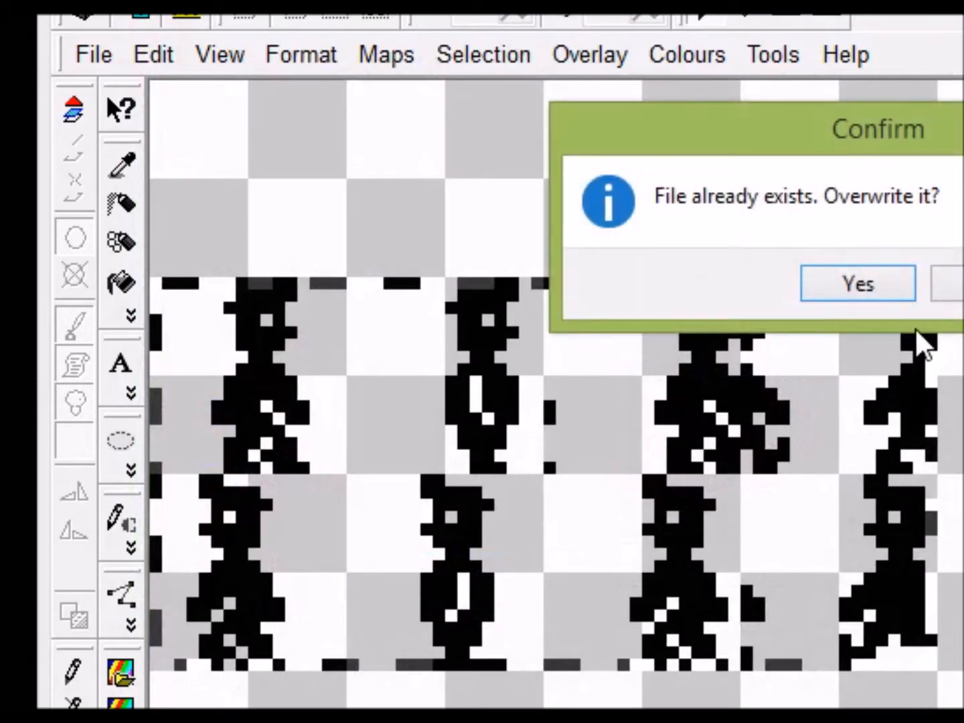
pyautogui.click(859, 285)
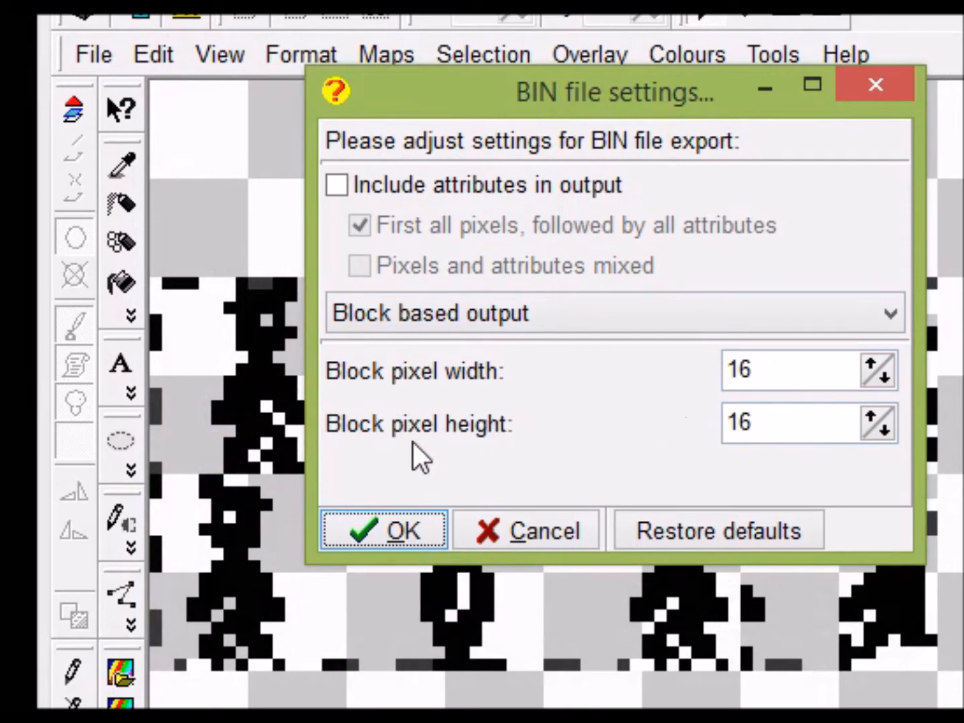
pyautogui.click(411, 531)
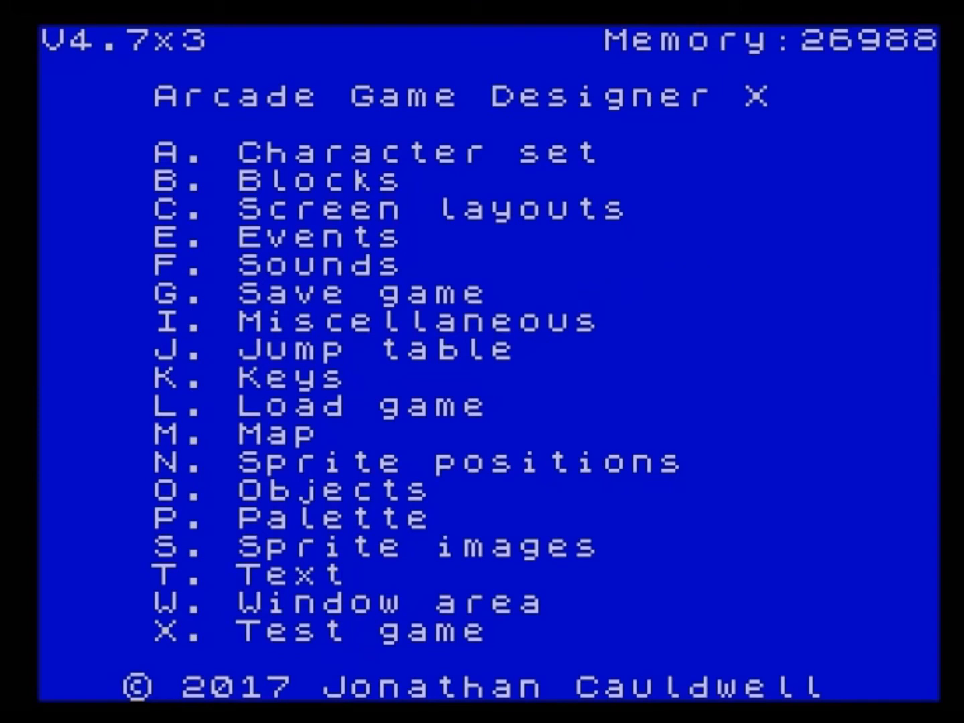
# Step: In Arcade Game Designer X, open the sprite images, step through the frames of sprite 0, and return to the main menu
pyautogui.press('s')
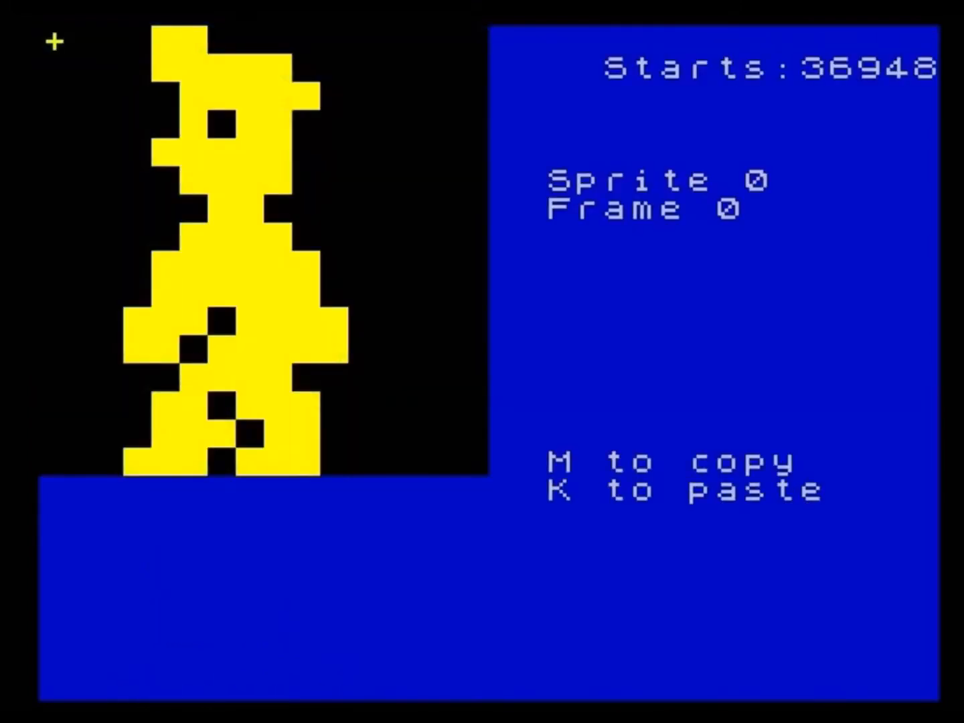
pyautogui.press('n')
pyautogui.press('b')
pyautogui.press('n')
pyautogui.press('b')
pyautogui.press('x')
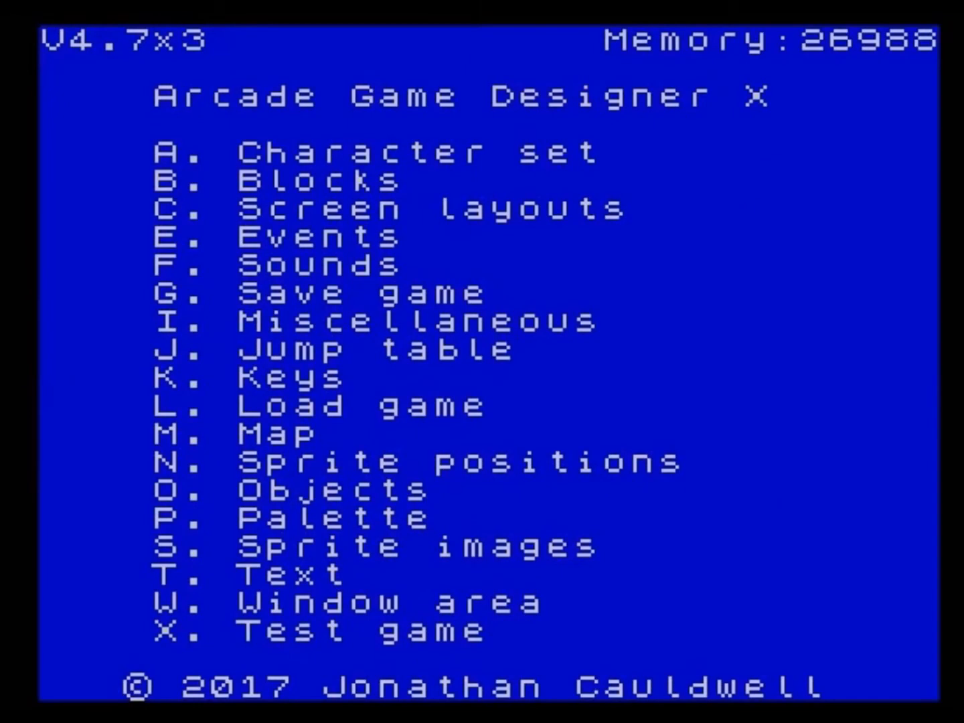
# Step: Load willyshift.bin from the AGD folder into memory as binary data at start address 36948 with length 256
pyautogui.click(3, 3)
pyautogui.click(79, 341)
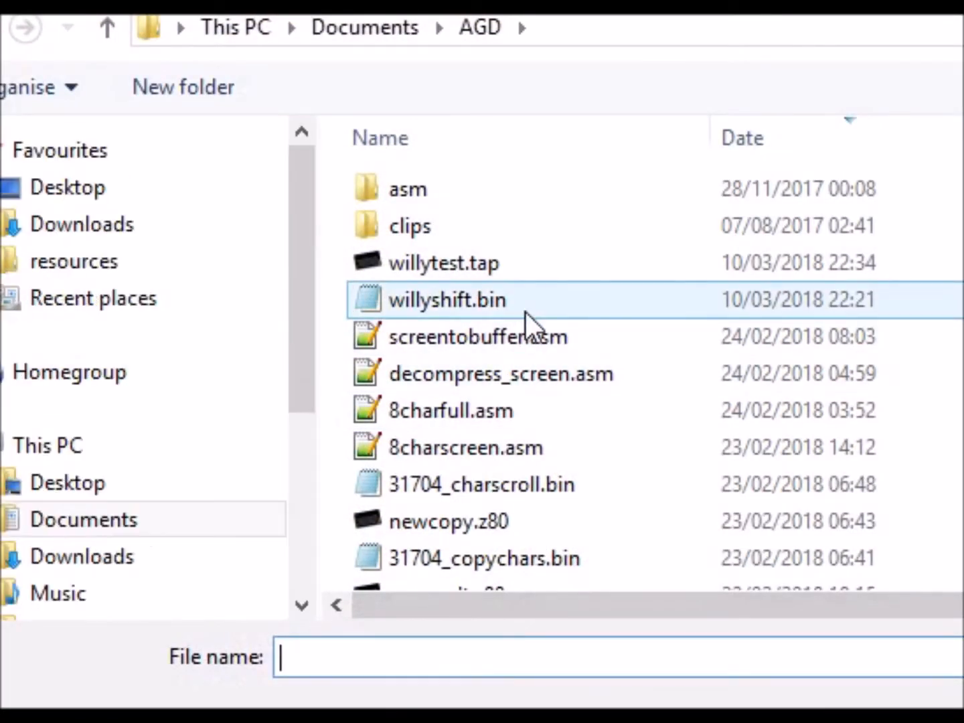
pyautogui.click(499, 303)
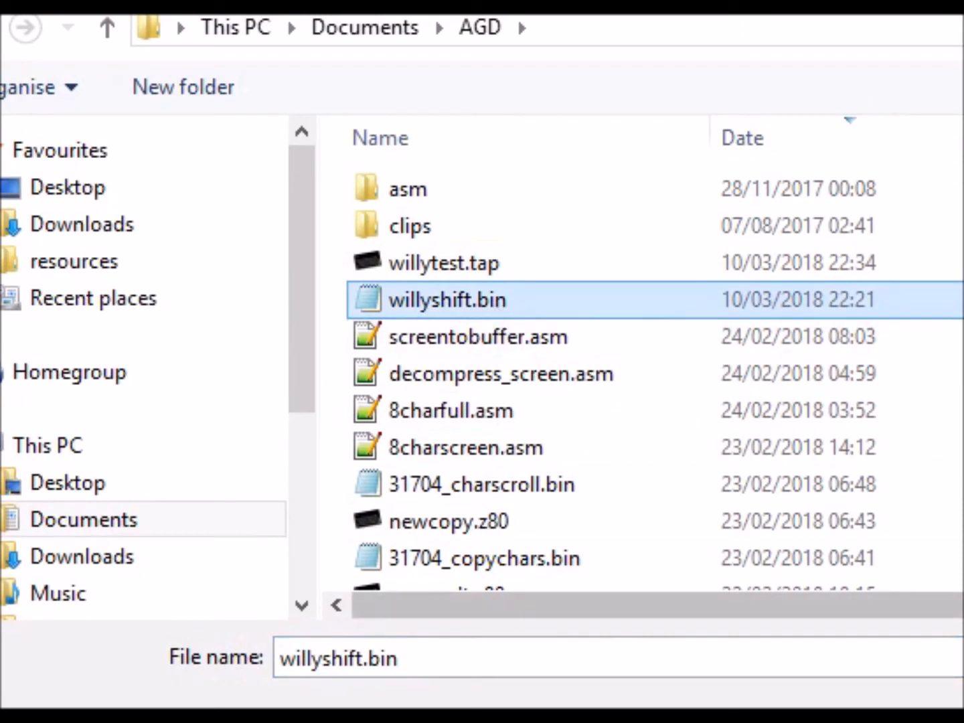
pyautogui.press('Return')
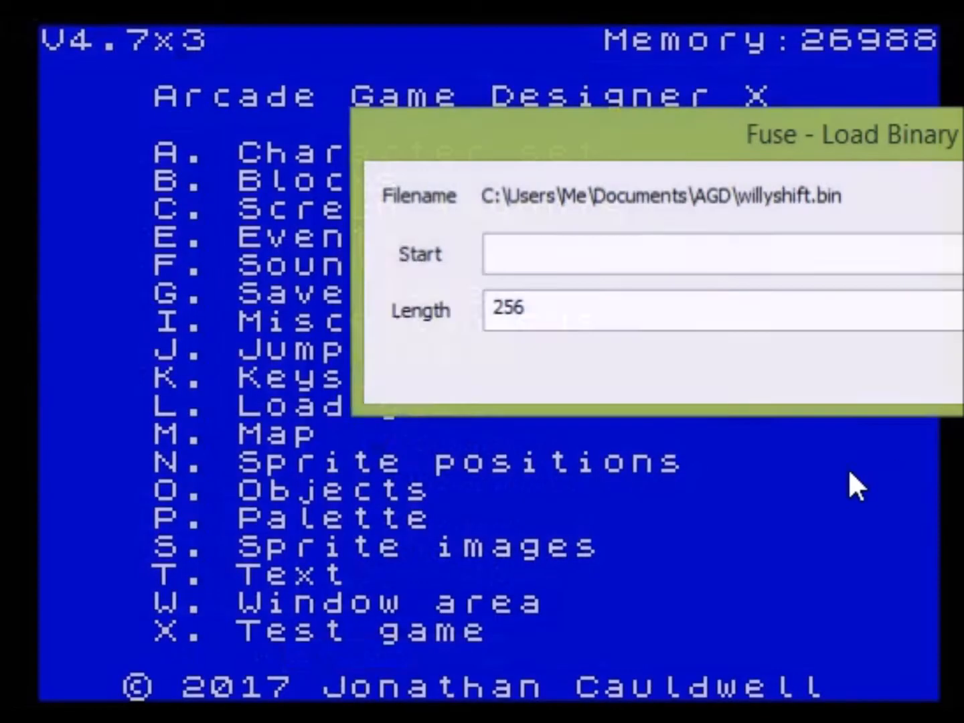
pyautogui.click(560, 259)
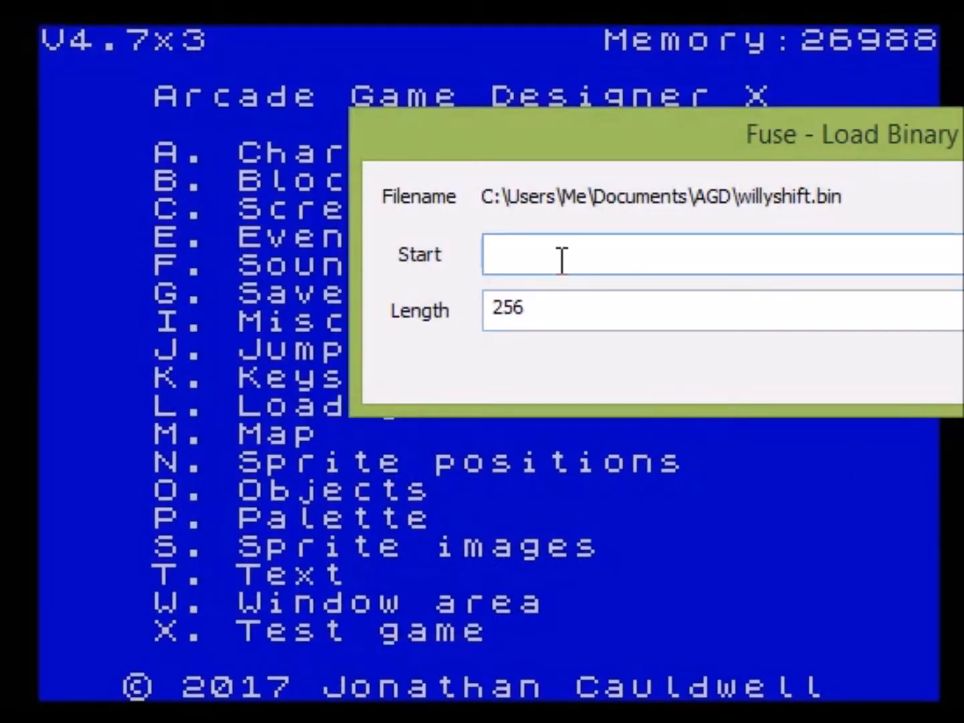
pyautogui.write('36948')
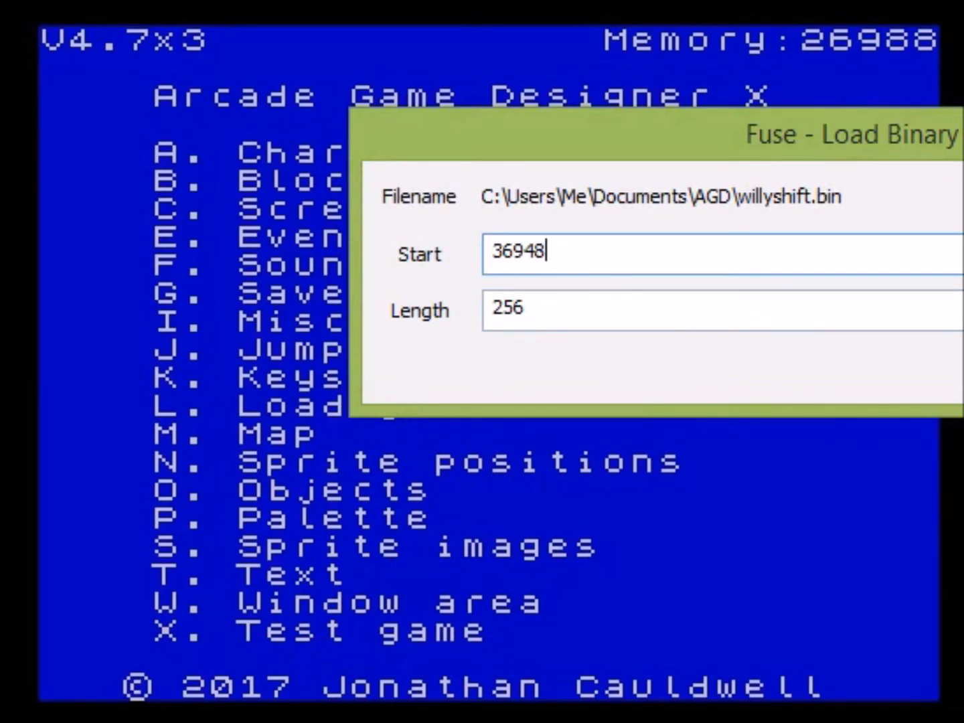
pyautogui.press('Return')
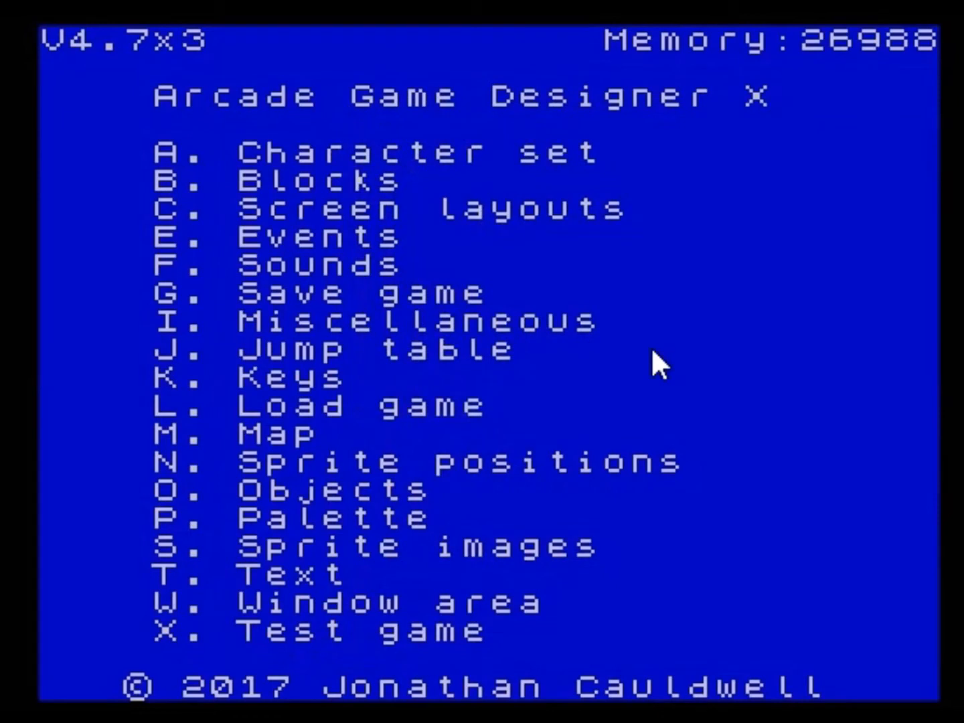
# Step: Test the game, walk Willy back and forth along the platform to check the animation, and return to the main menu
pyautogui.press('x')
pyautogui.press('p')
pyautogui.press('o')
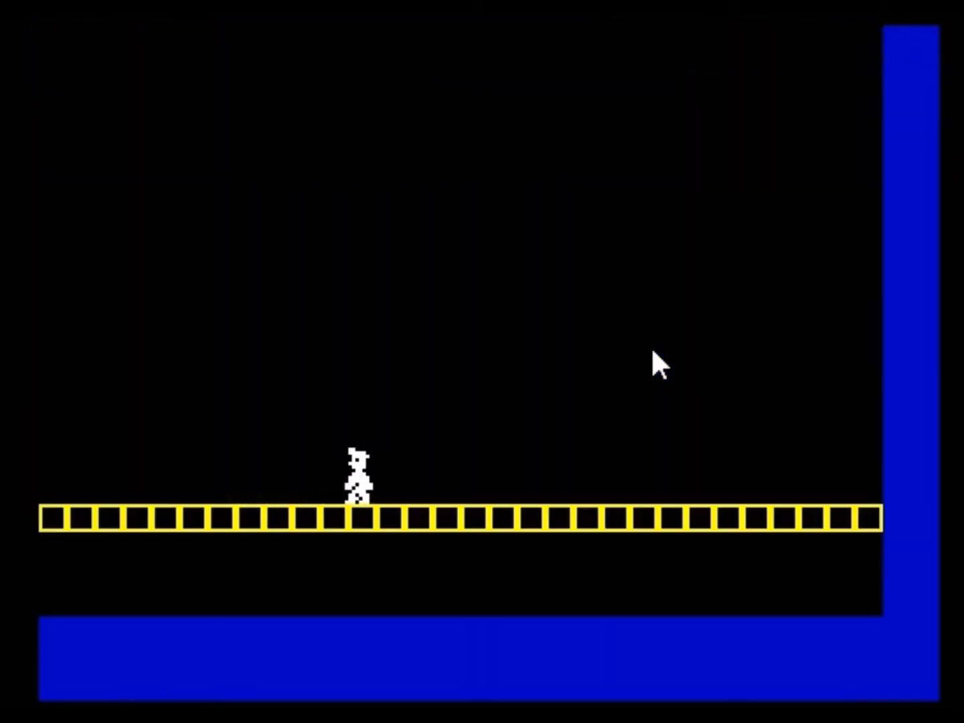
pyautogui.press('p')
pyautogui.press('p')
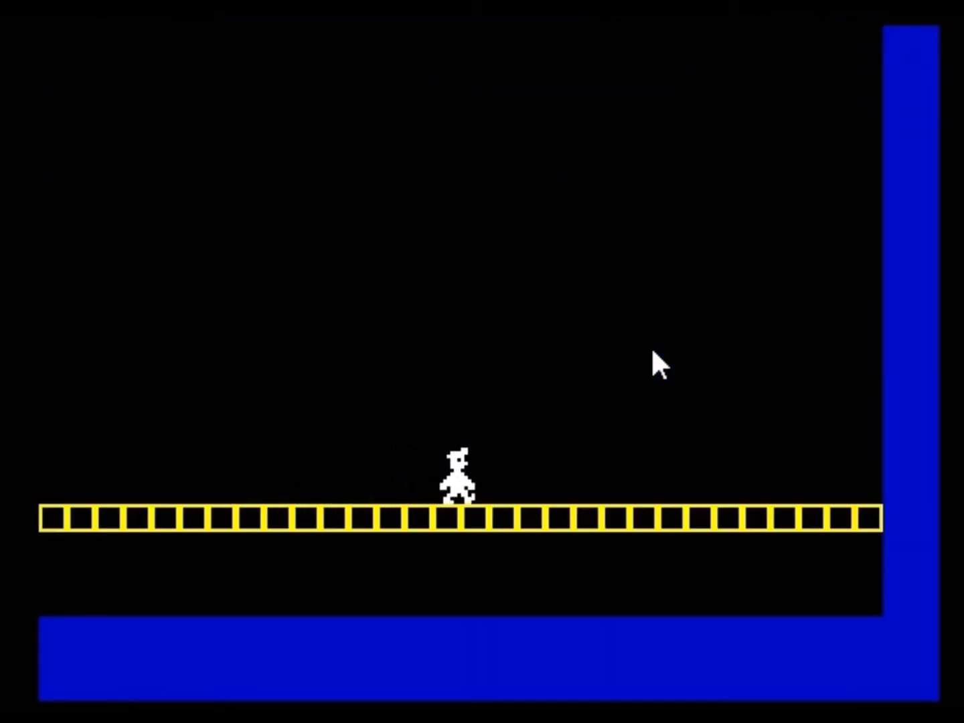
pyautogui.press('o')
pyautogui.press('p')
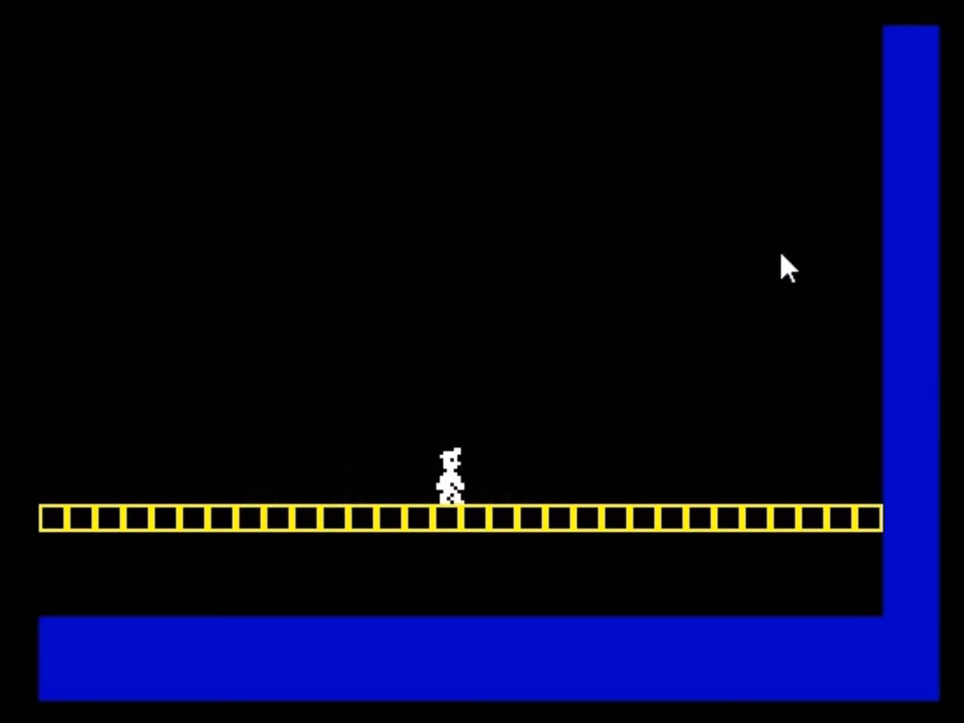
pyautogui.press('Escape')
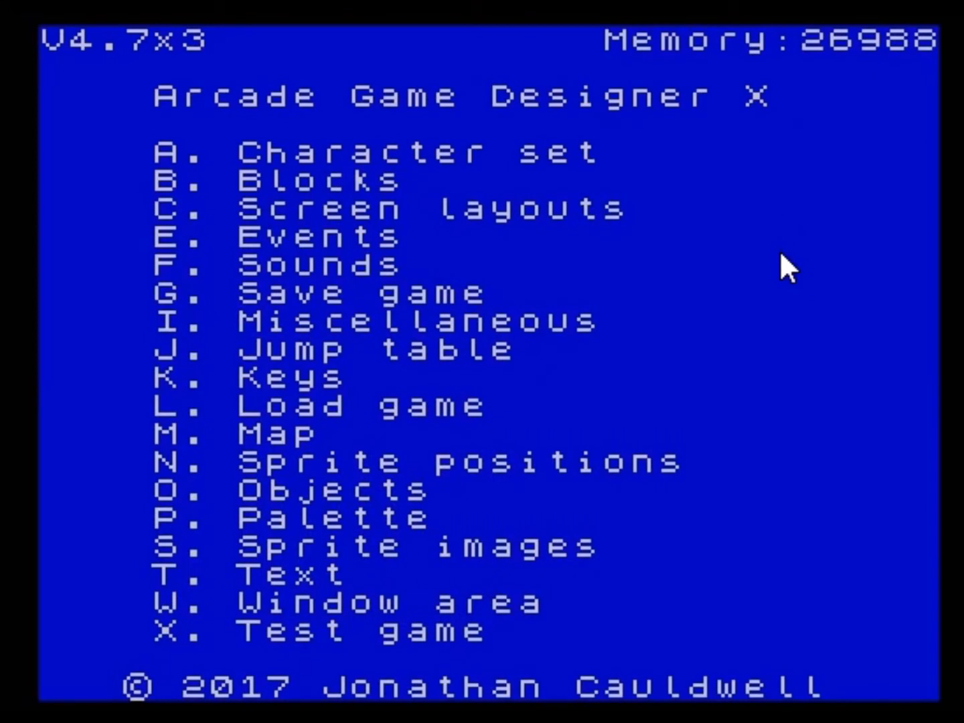
# Step: Run the game test once more, make Willy change direction several times, and quit to the main menu
pyautogui.press('x')
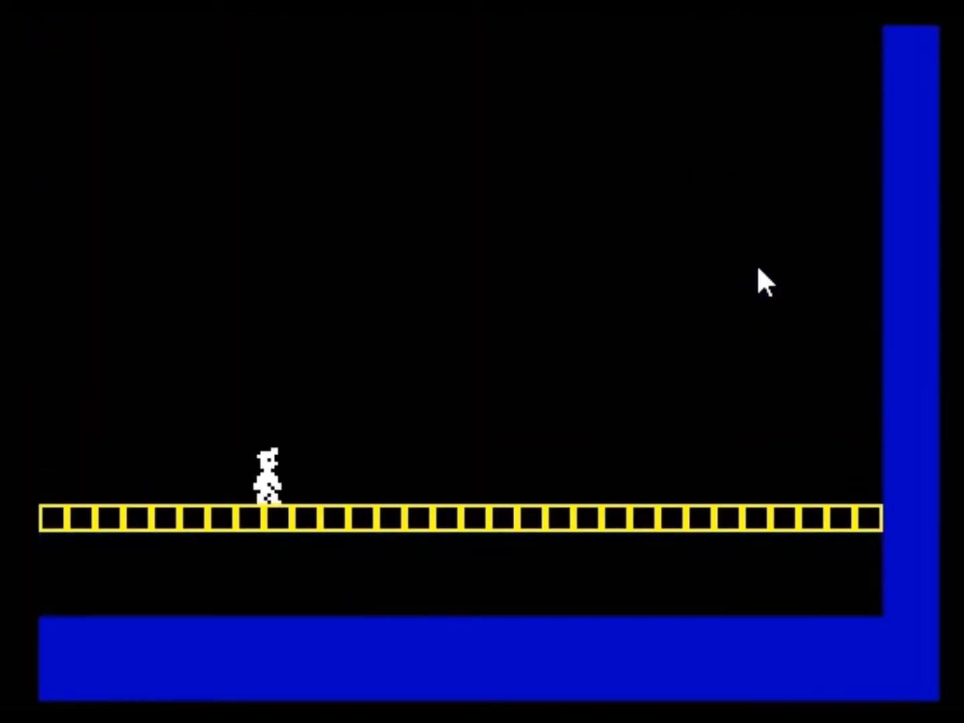
pyautogui.press('p')
pyautogui.press('o')
pyautogui.press('p')
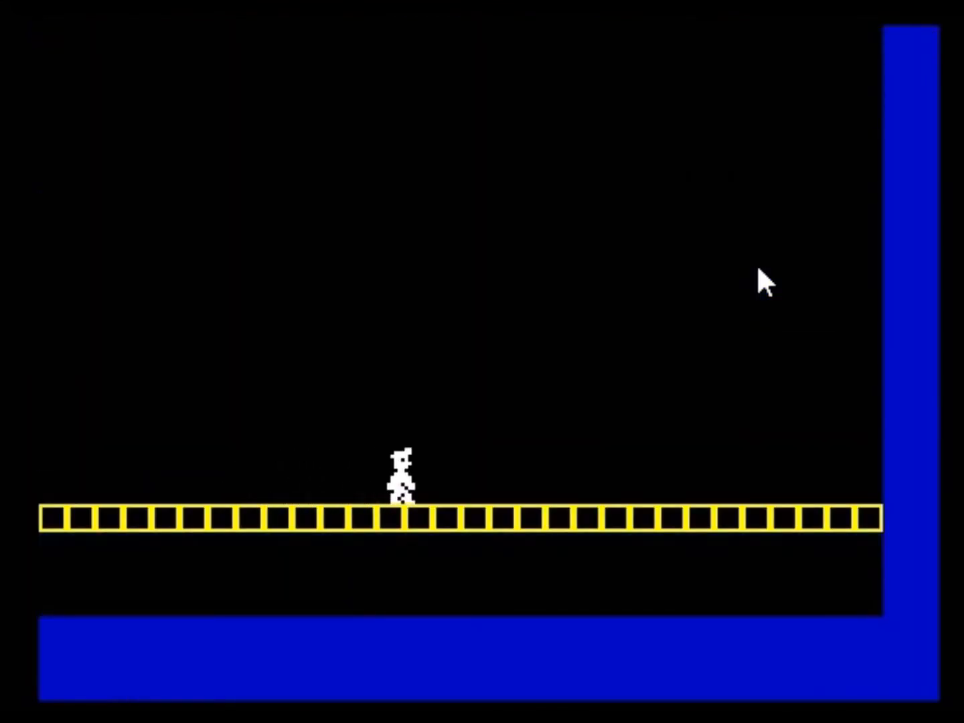
pyautogui.press('o')
pyautogui.press('Escape')
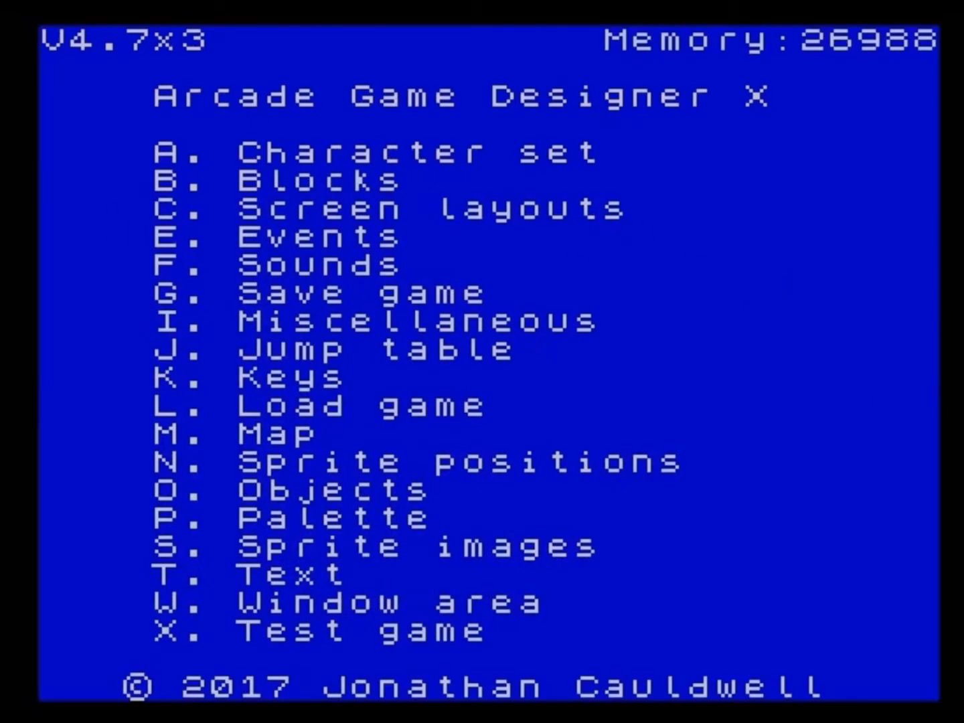
# Step: Reload willyshift.bin as binary data at start address 36948, keeping the length of 256
pyautogui.hotkey('alt', 'f')
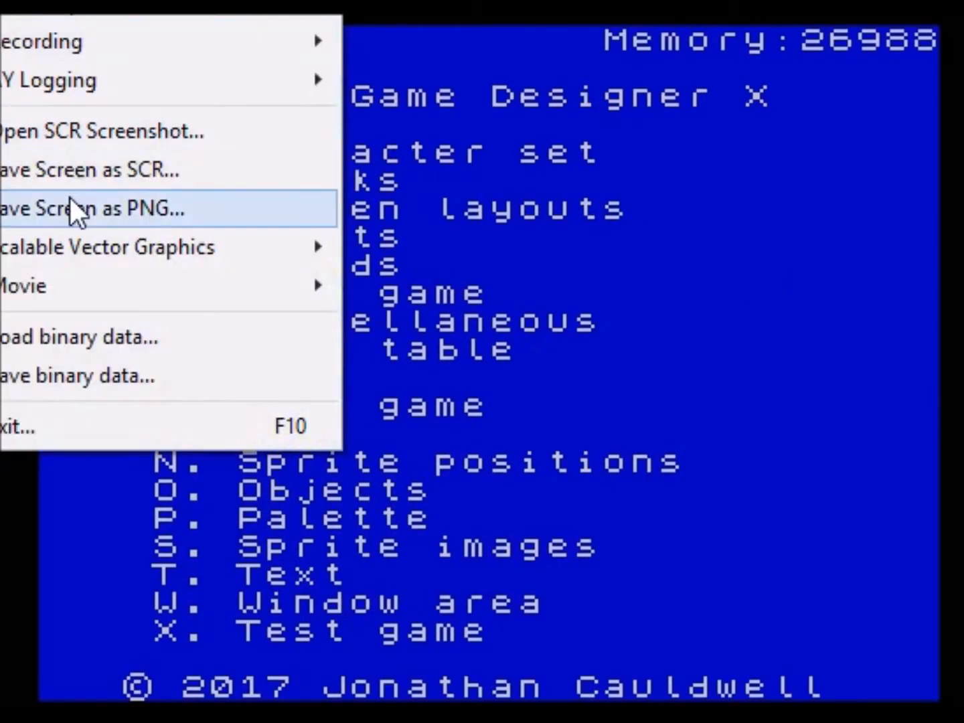
pyautogui.click(108, 336)
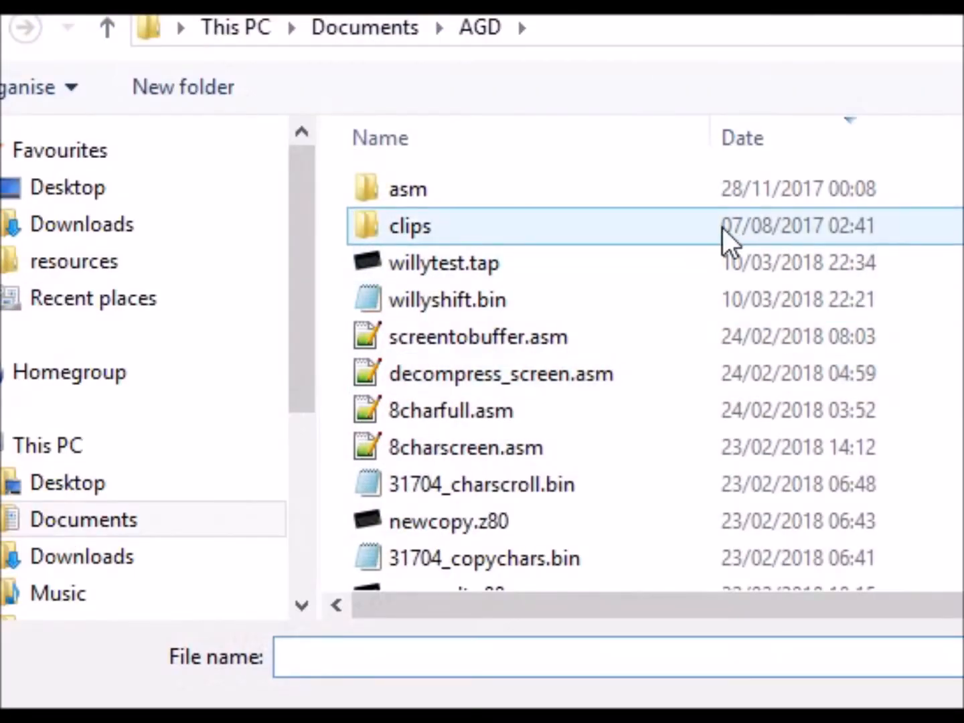
pyautogui.click(463, 298)
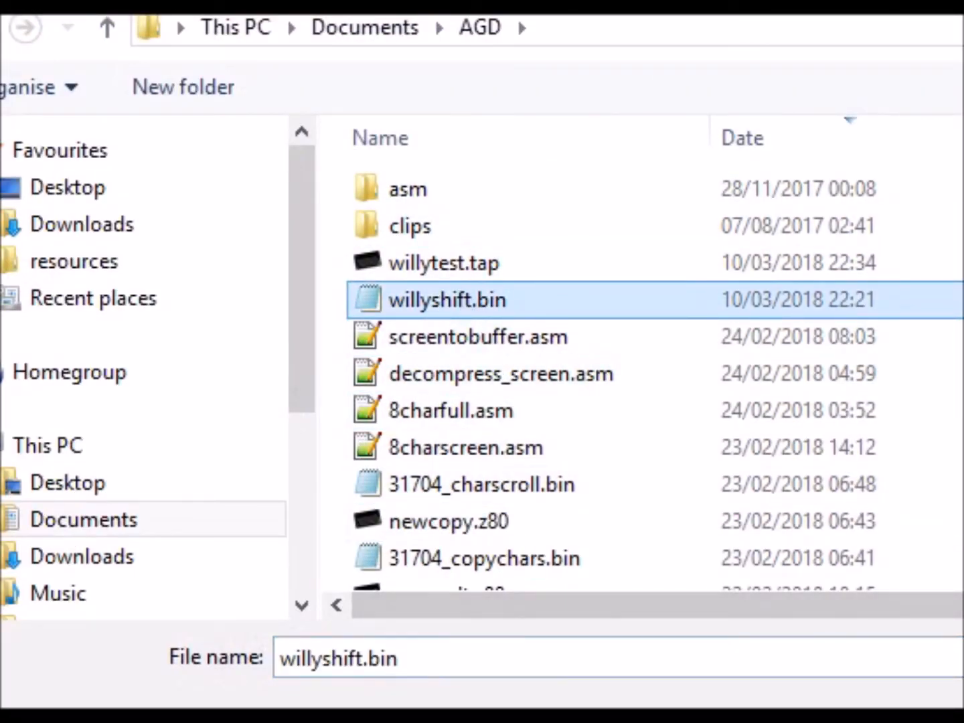
pyautogui.press('Return')
pyautogui.click(567, 261)
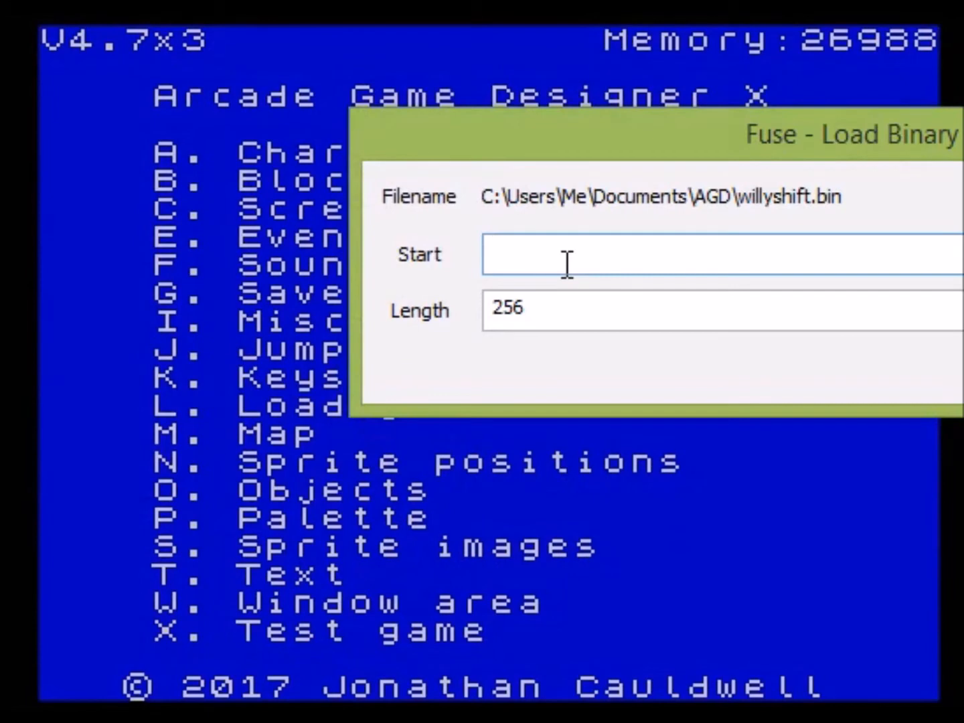
pyautogui.write('36948')
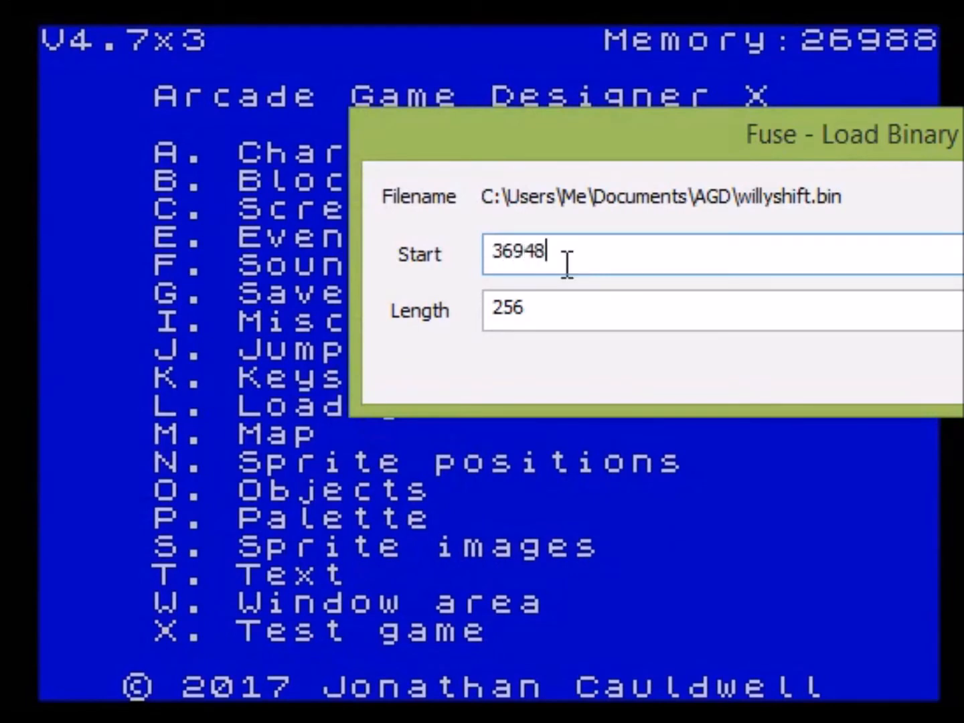
pyautogui.press('Return')
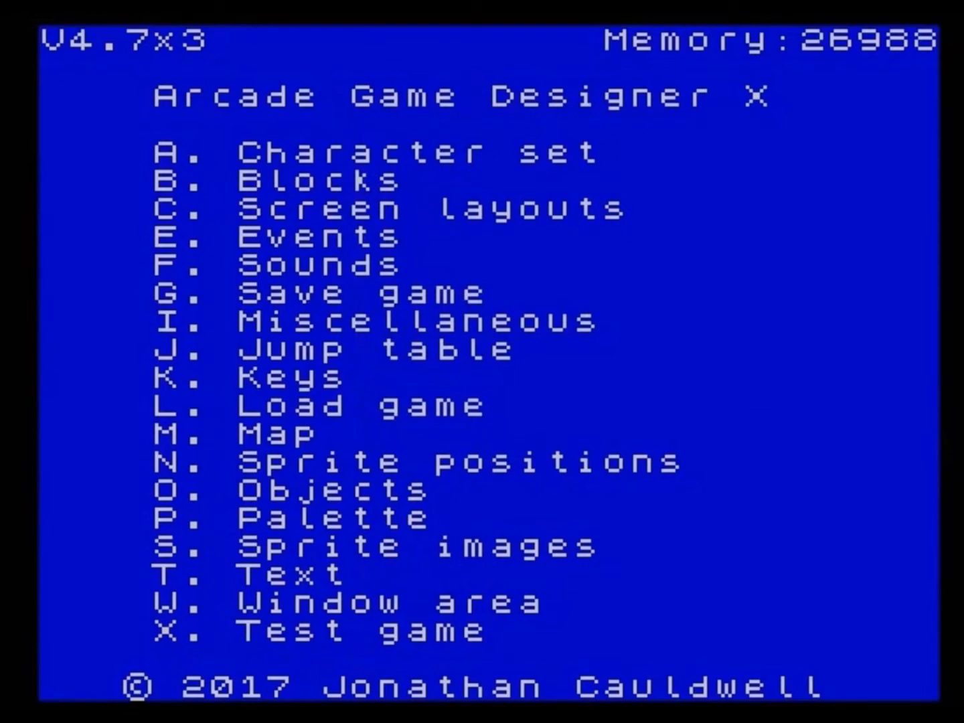
# Step: Clear the emulator's virtual tape
pyautogui.click(201, 2)
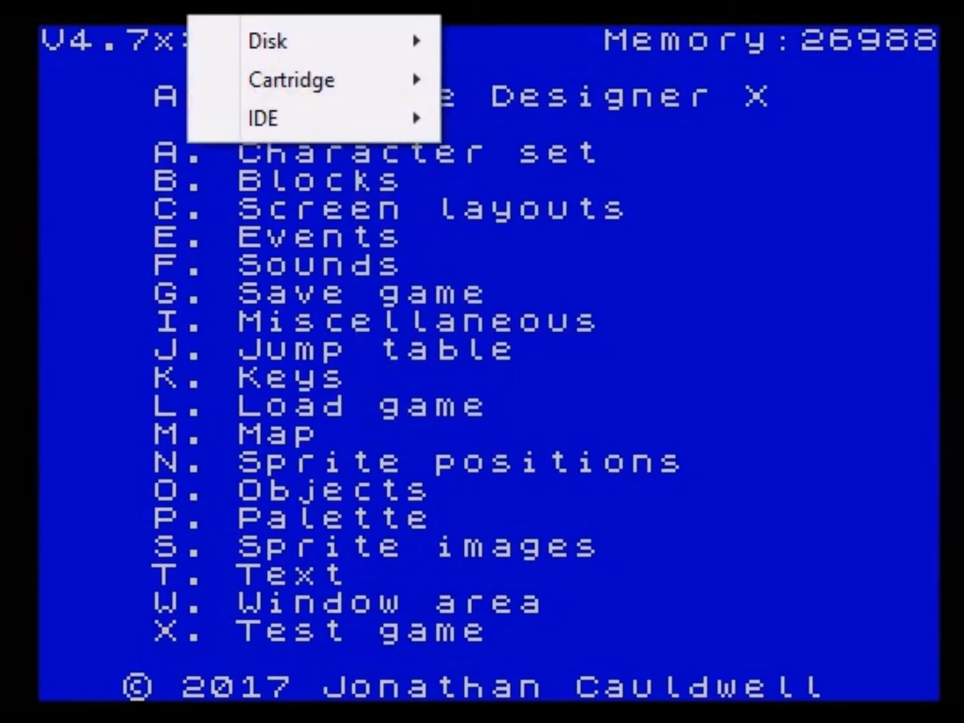
pyautogui.click(565, 124)
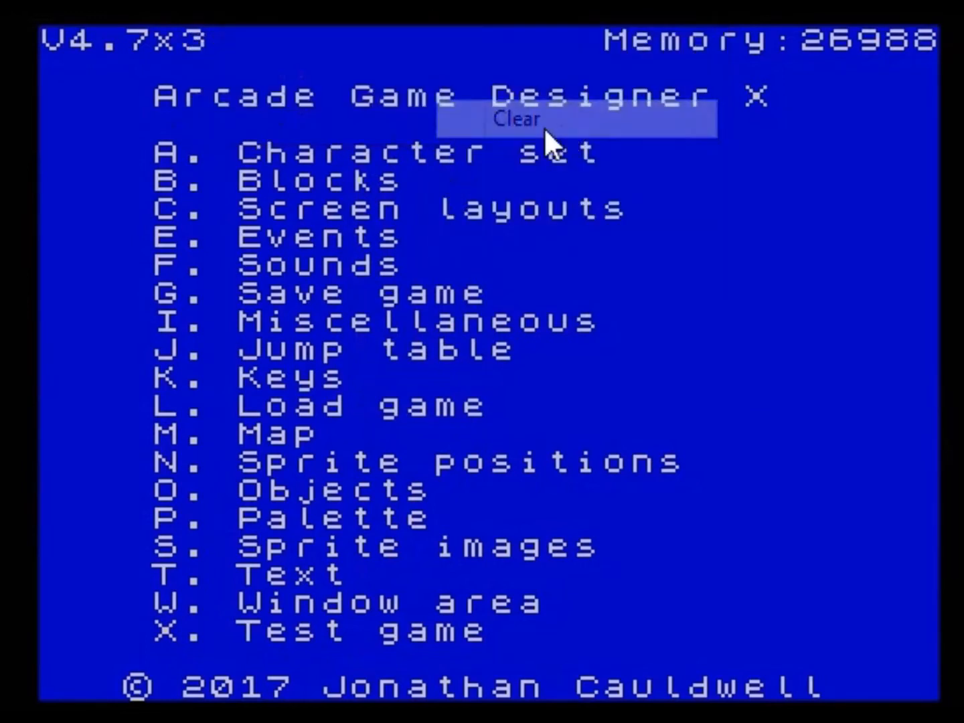
pyautogui.click(201, 3)
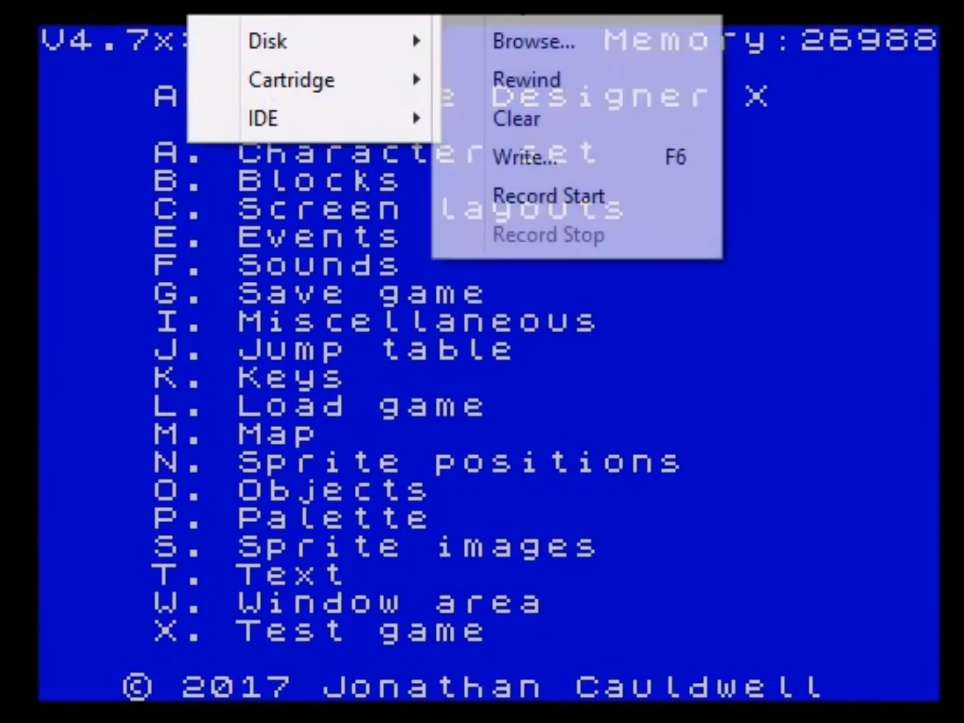
pyautogui.click(304, 199)
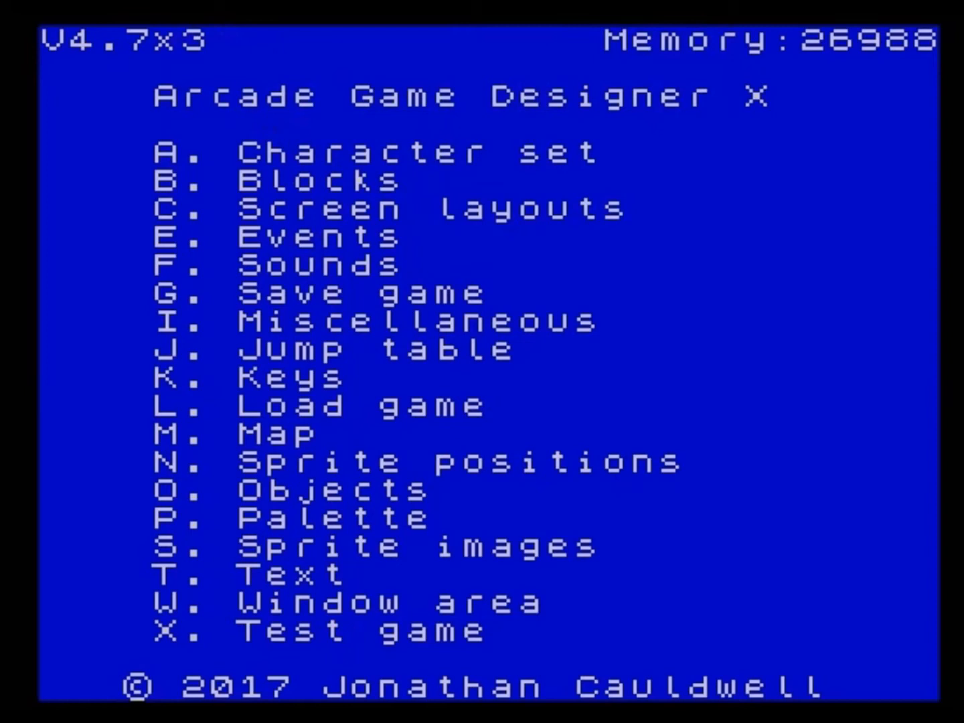
# Step: Save the game to tape under the filename willtest and create a BASIC loader
pyautogui.write('g')
pyautogui.write('will')
pyautogui.write('test')
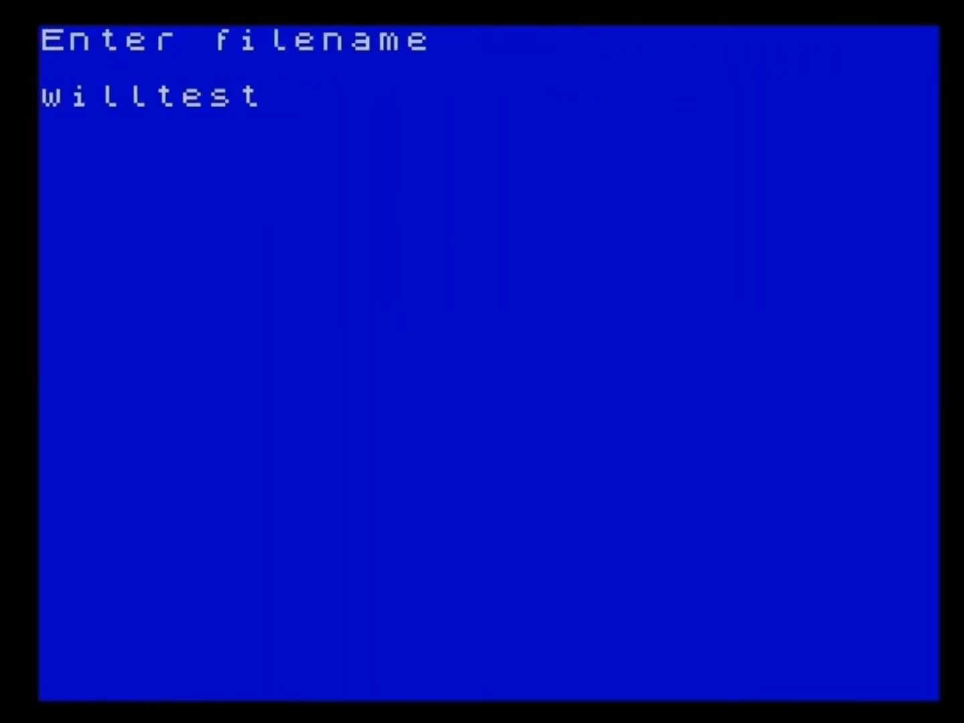
pyautogui.press('Return')
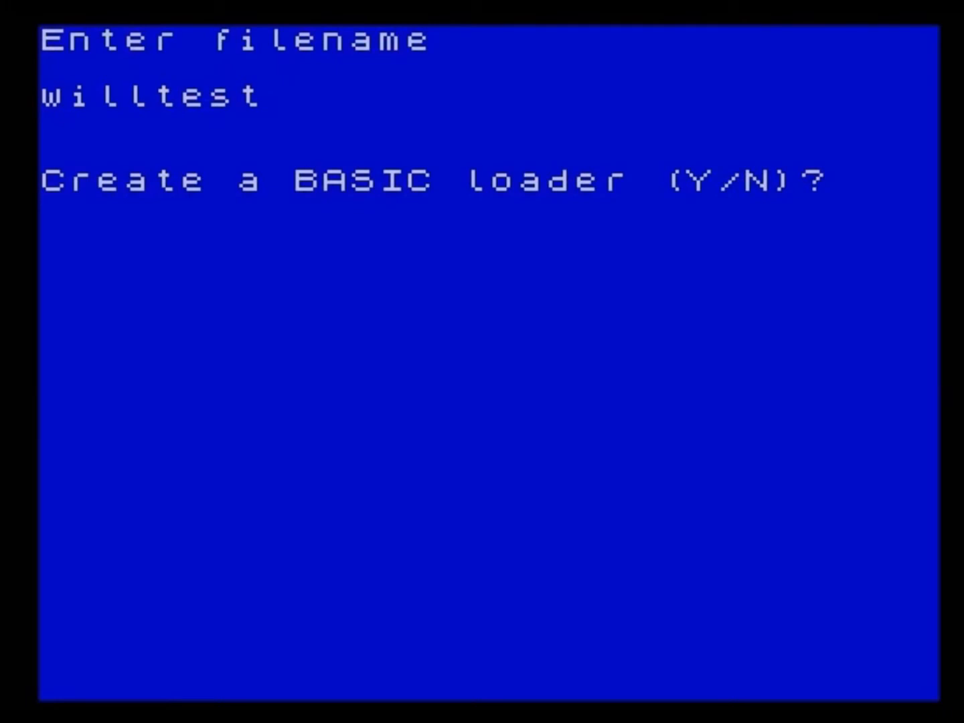
pyautogui.press('y')
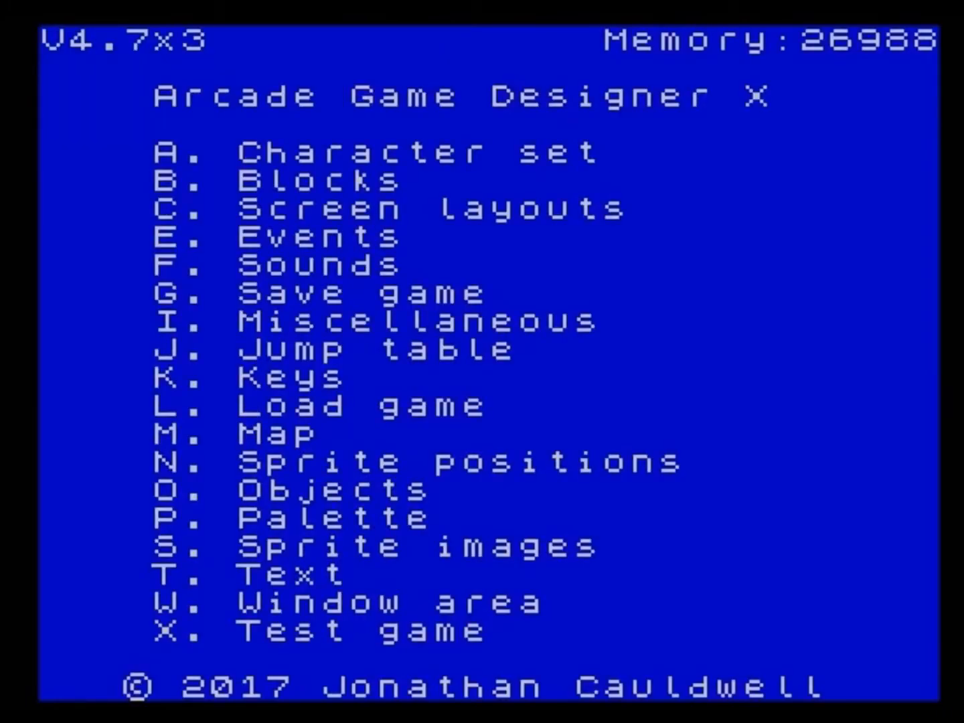
# Step: Write the virtual tape to the existing file willytest.tap in the AGD folder
pyautogui.rightClick(189, 16)
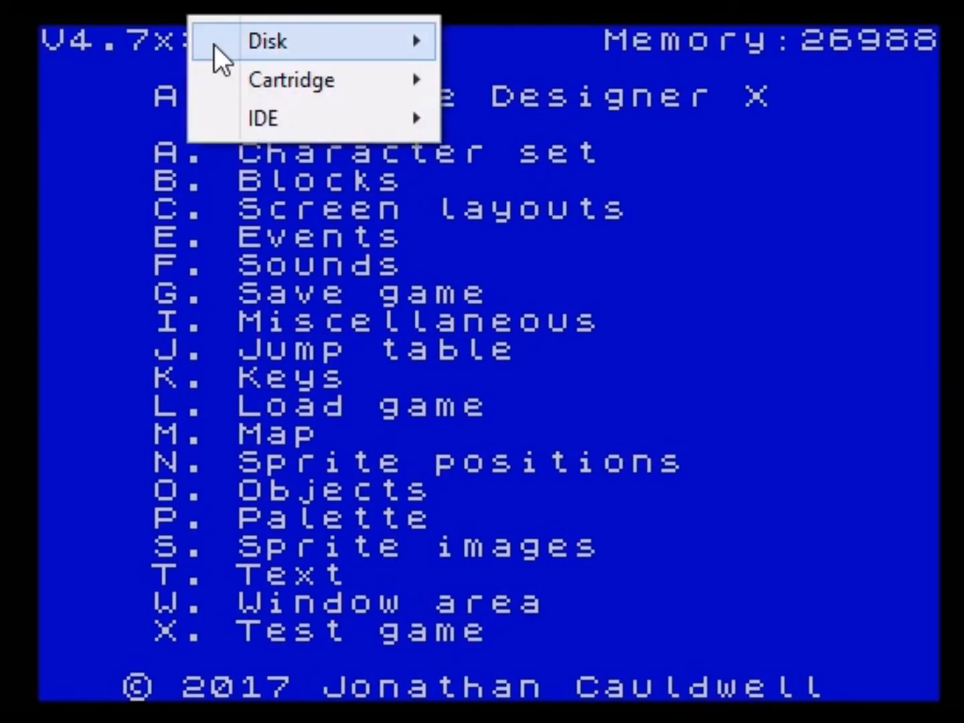
pyautogui.moveTo(268, 40)
pyautogui.click(493, 169)
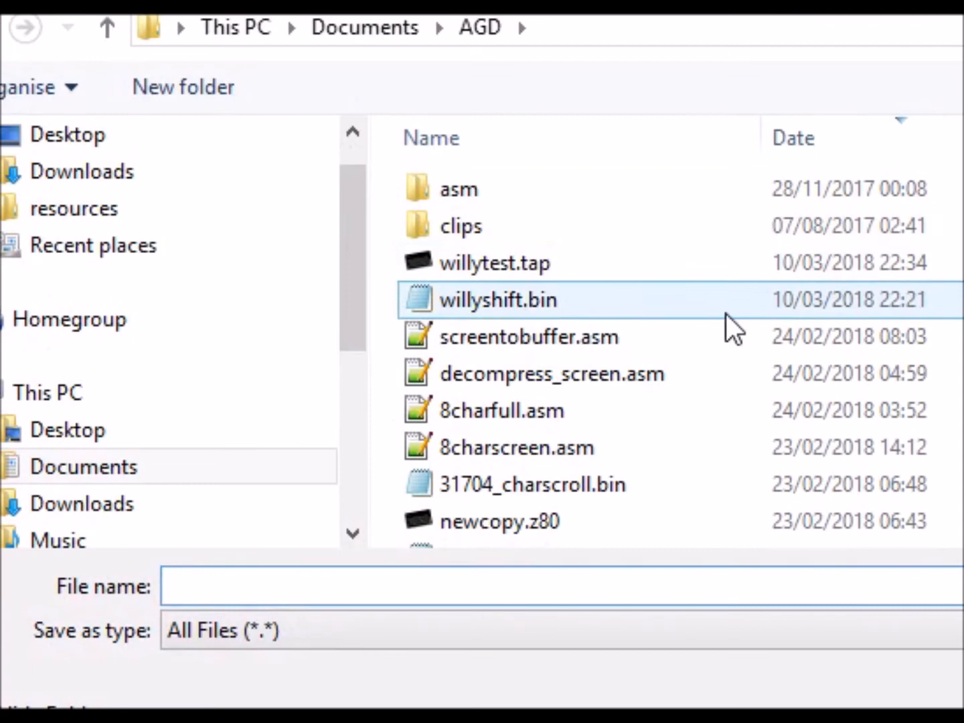
pyautogui.click(534, 272)
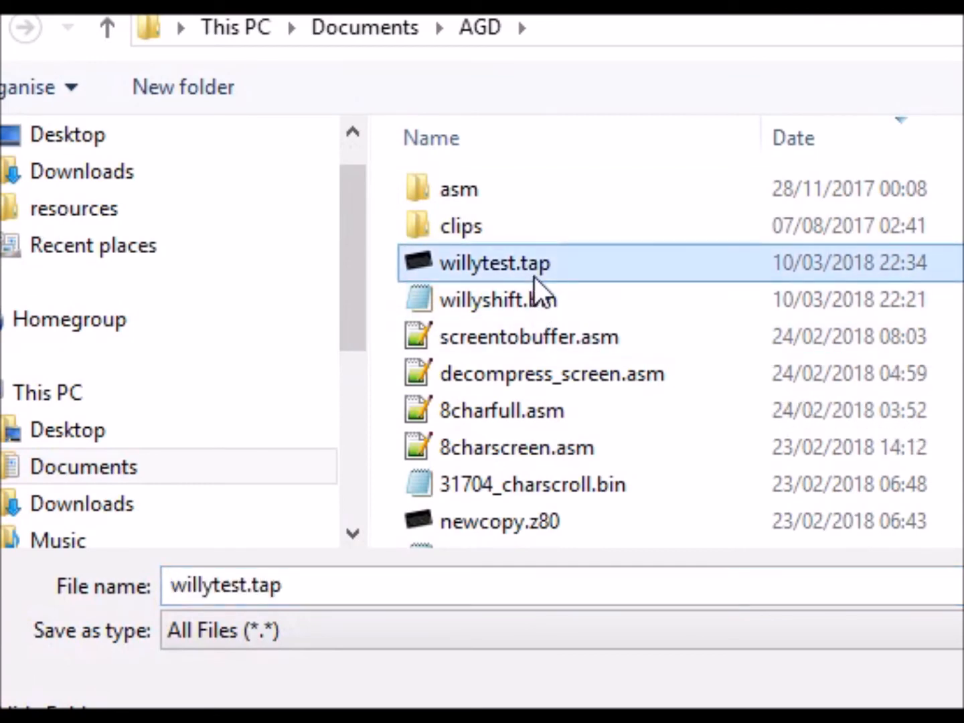
pyautogui.press('Return')
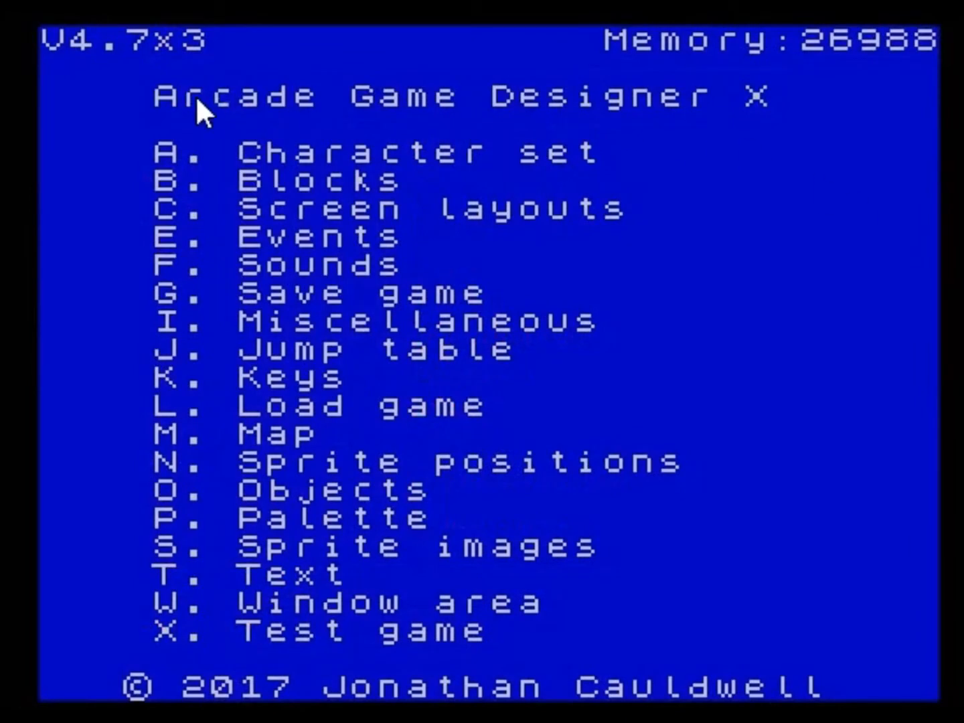
# Step: Hard reset the emulated Spectrum and run the saved game with the 128 Tape Loader
pyautogui.click(127, 6)
pyautogui.click(237, 48)
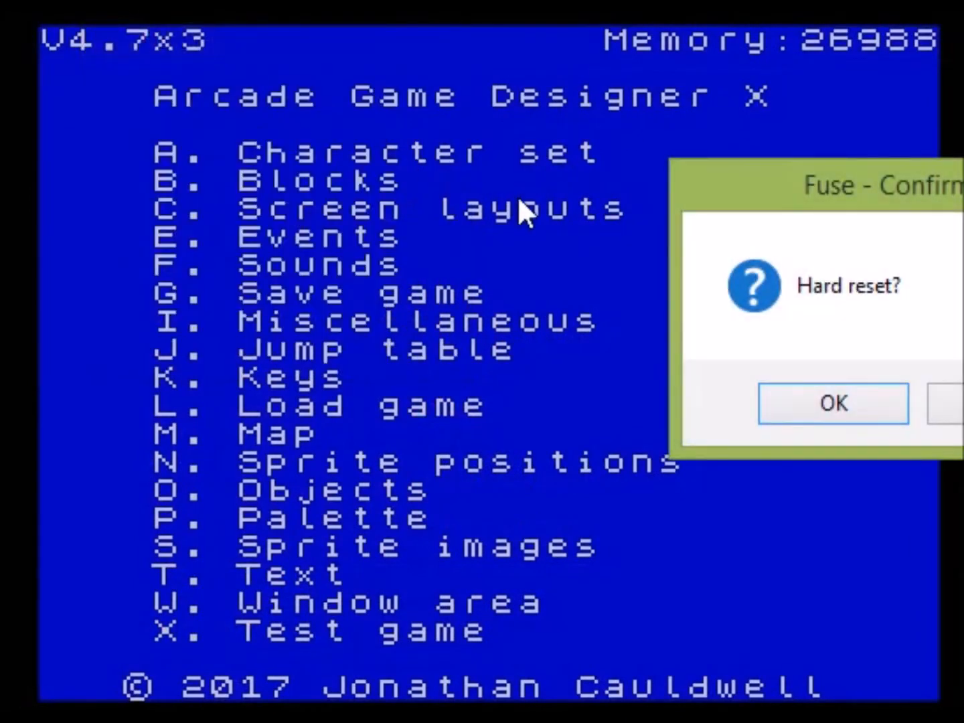
pyautogui.click(810, 395)
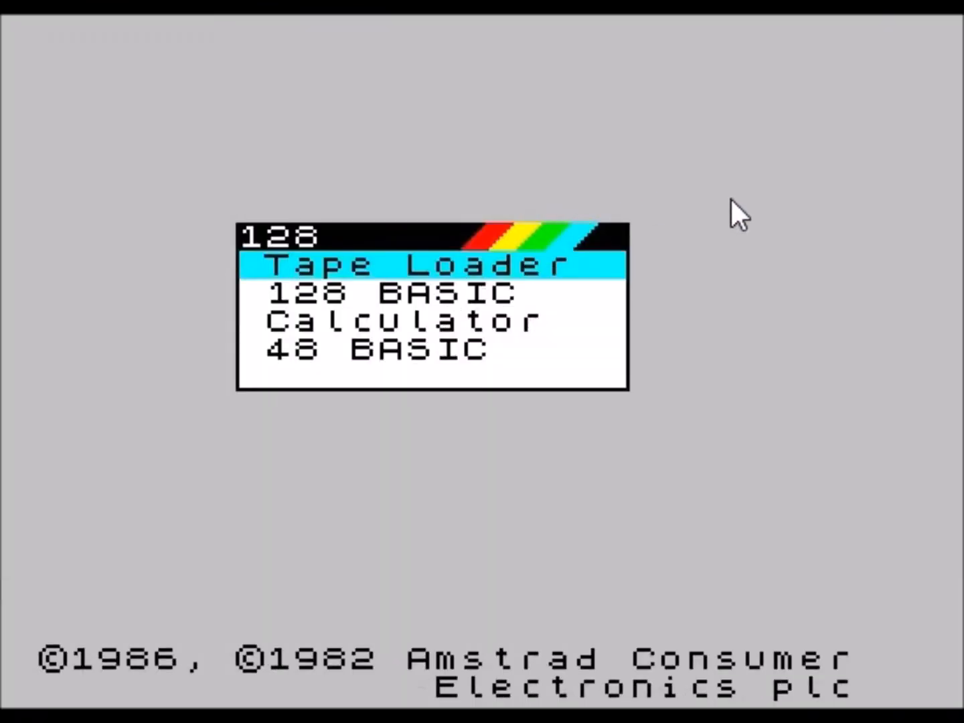
pyautogui.press('Return')
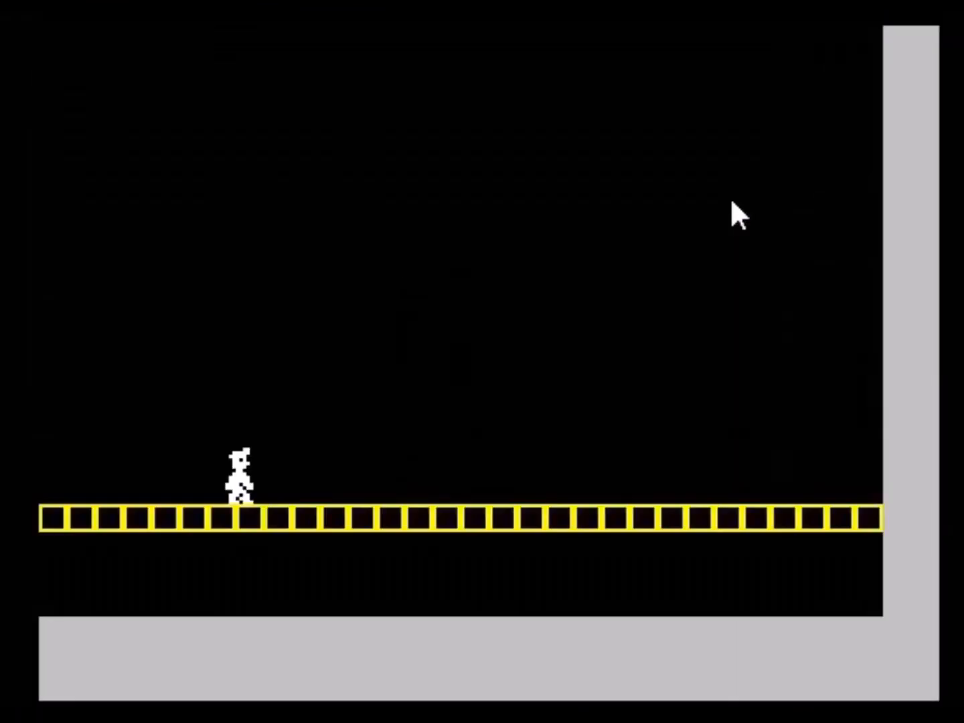
# Step: Walk Willy right and left along the platform in the standalone game to check the walking animation
pyautogui.press('p')
pyautogui.press('o')
pyautogui.press('p')
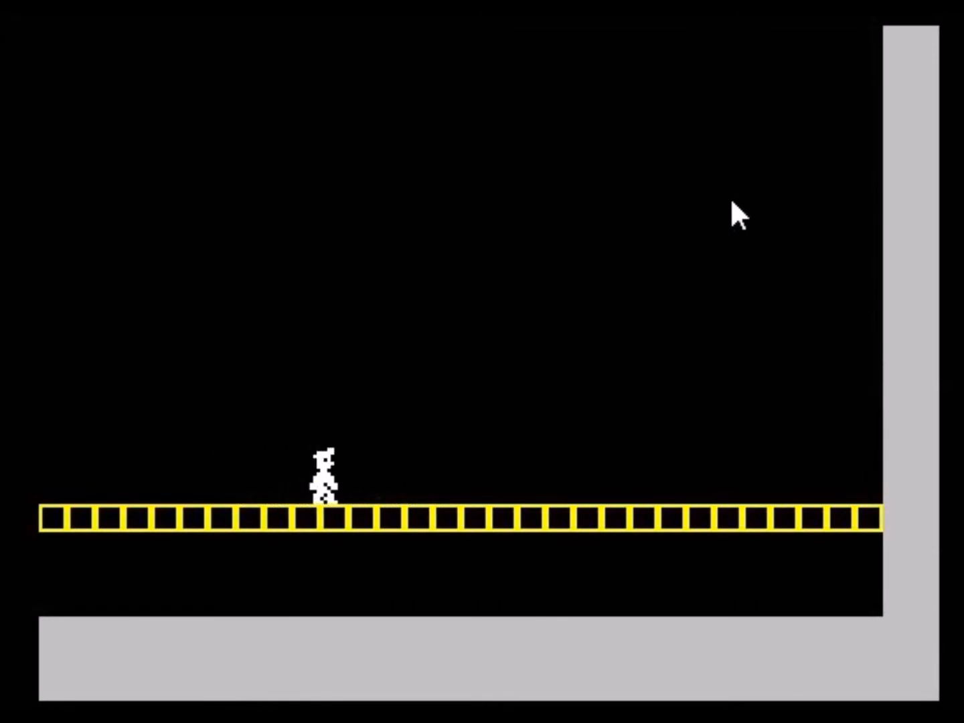
pyautogui.press('o')
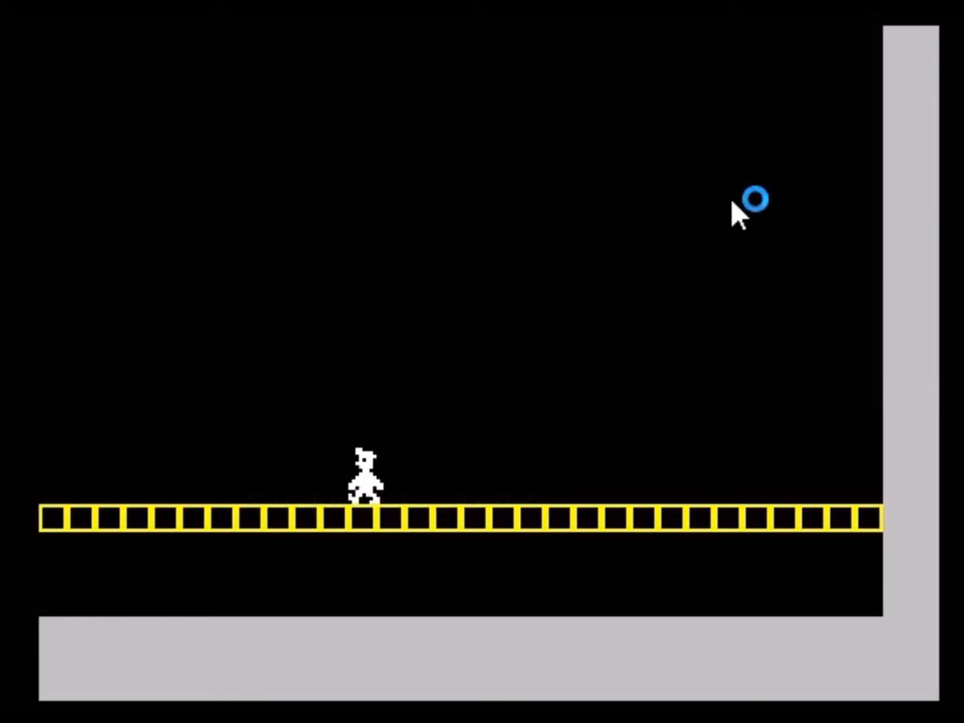
# Step: Finish walking Willy right along the platform and test the slug game by moving its sprite right and left
pyautogui.press('p')
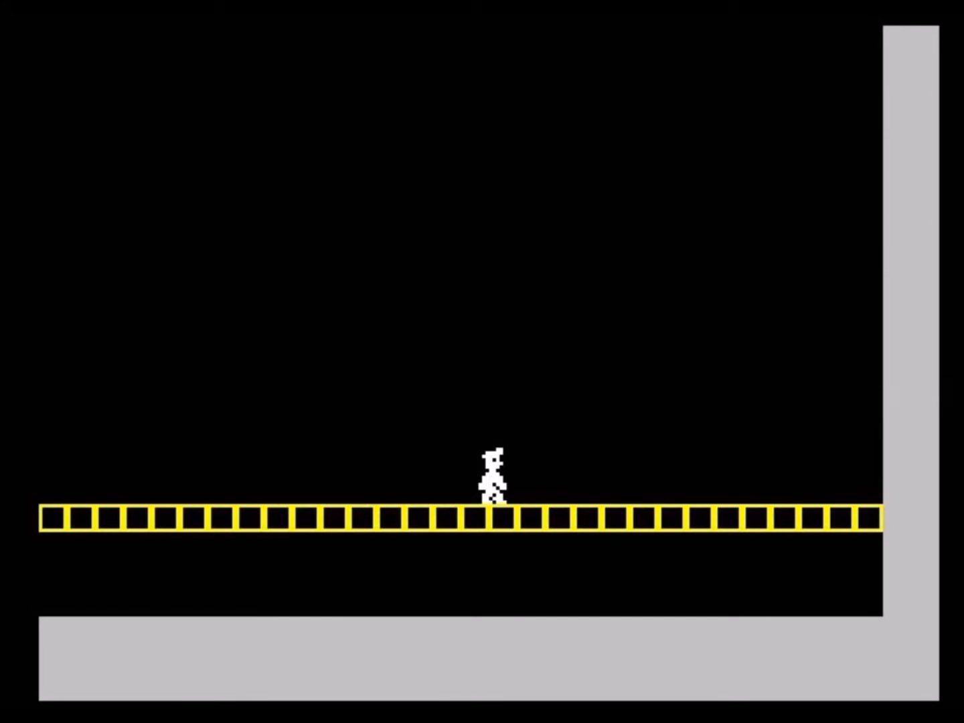
pyautogui.press('Escape')
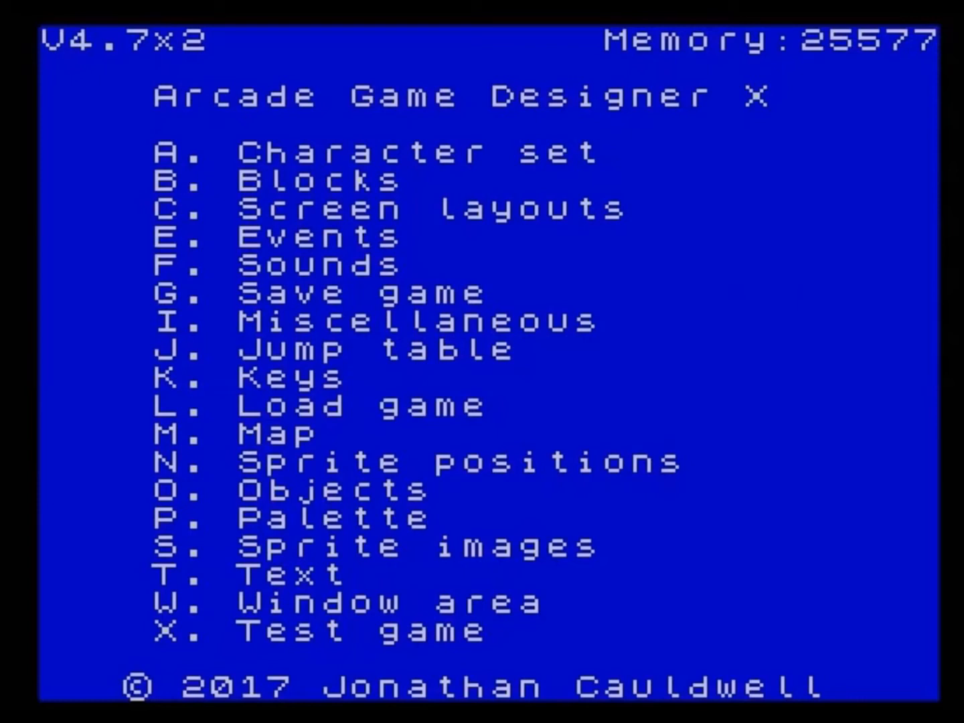
pyautogui.press('x')
pyautogui.press('p')
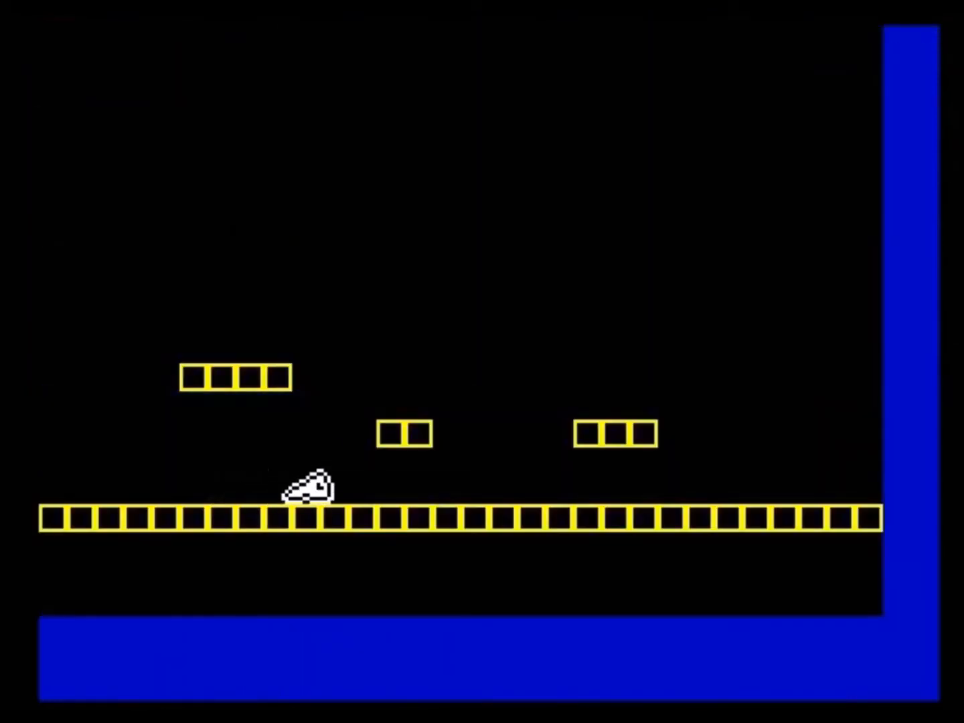
pyautogui.press('o')
pyautogui.press('p')
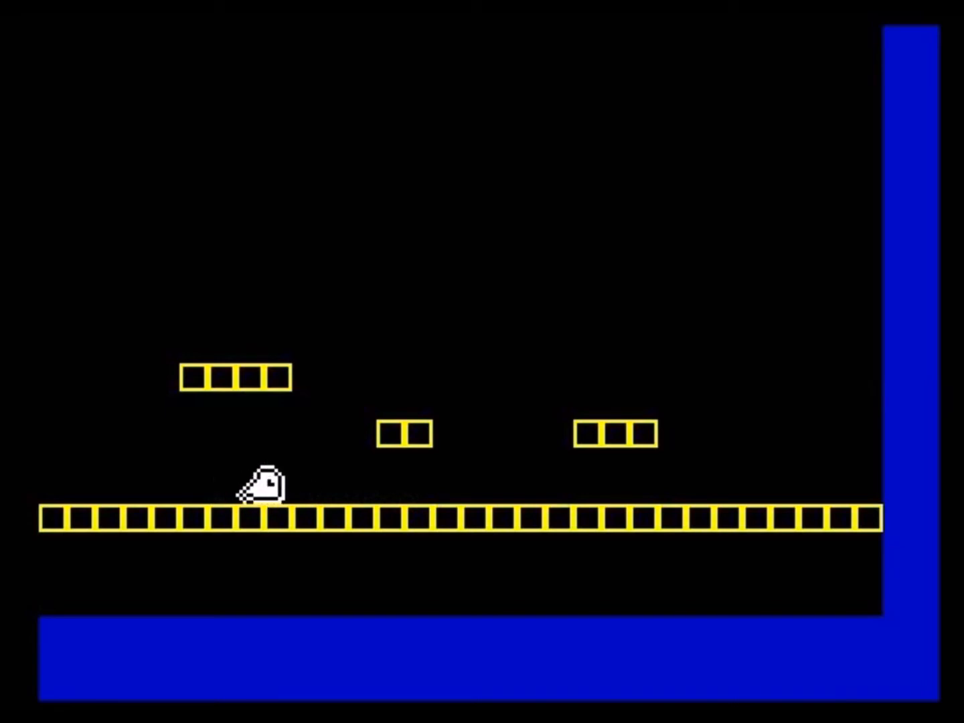
# Step: Leave the test game and examine the slug's animation frames in Sprite 0
pyautogui.press('Escape')
pyautogui.press('s')
pyautogui.press('x')
pyautogui.press('x')
pyautogui.press('x')
pyautogui.press('x')
pyautogui.press('x')
pyautogui.press('x')
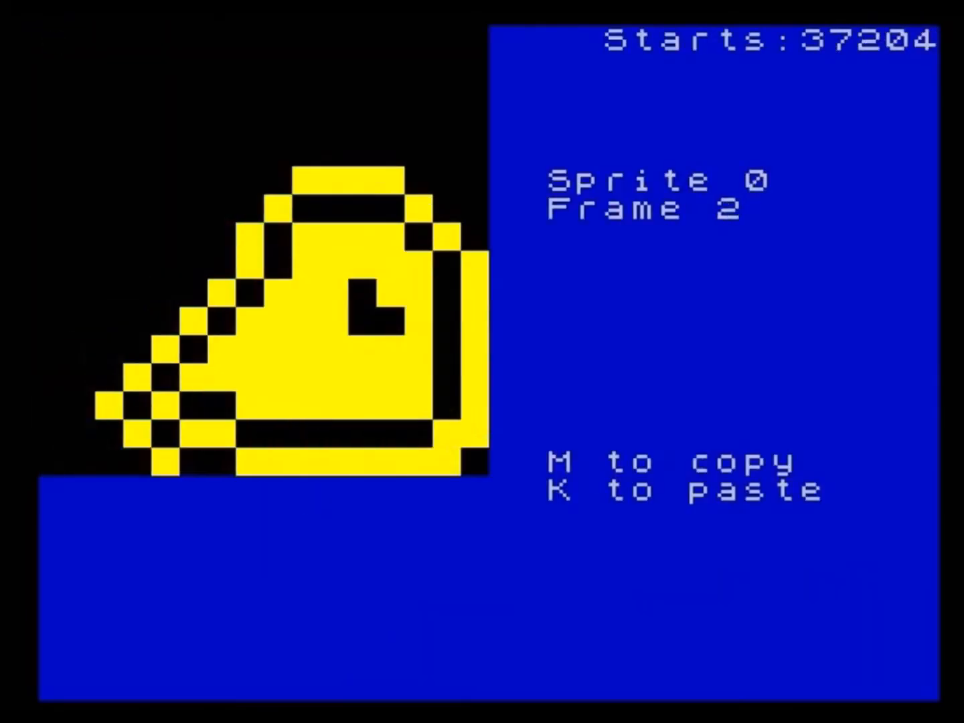
pyautogui.press('x')
pyautogui.press('x')
pyautogui.press('x')
# Step: Examine the mirrored slug frames in Sprite 1 and return to the main menu
pyautogui.press('n')
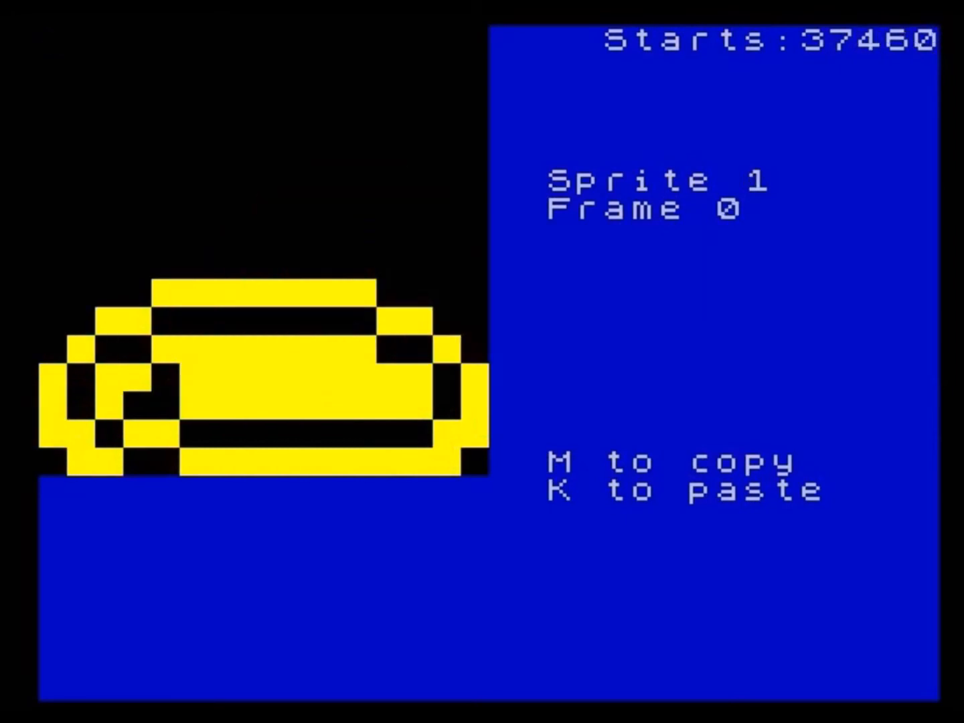
pyautogui.press('x')
pyautogui.press('x')
pyautogui.press('x')
pyautogui.press('x')
pyautogui.press('x')
pyautogui.press('x')
pyautogui.press('x')
pyautogui.press('x')
pyautogui.press('x')
pyautogui.press('b')
pyautogui.press('Return')
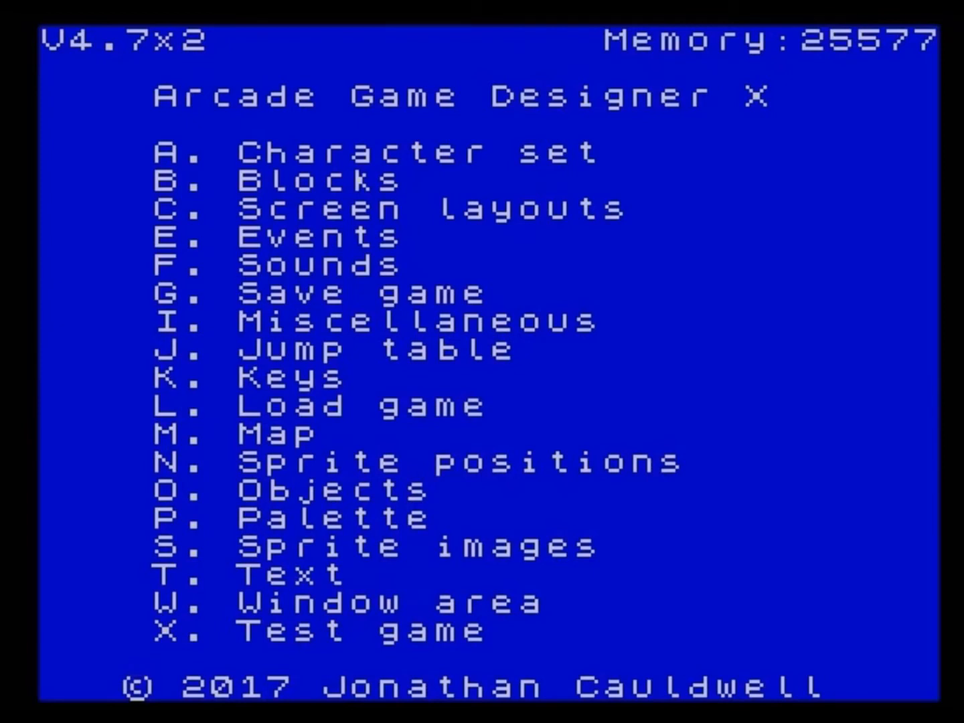
# Step: Copy Frame 0 of Sprite 0 into Object 0 and set the object to start at screen 0
pyautogui.press('s')
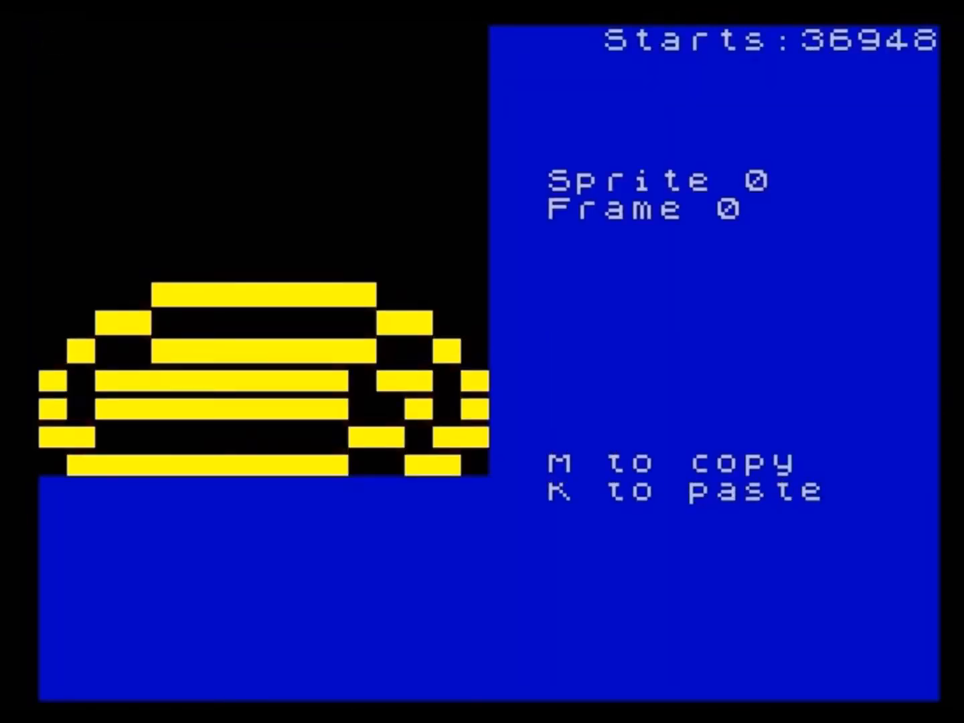
pyautogui.press('Escape')
pyautogui.press('o')
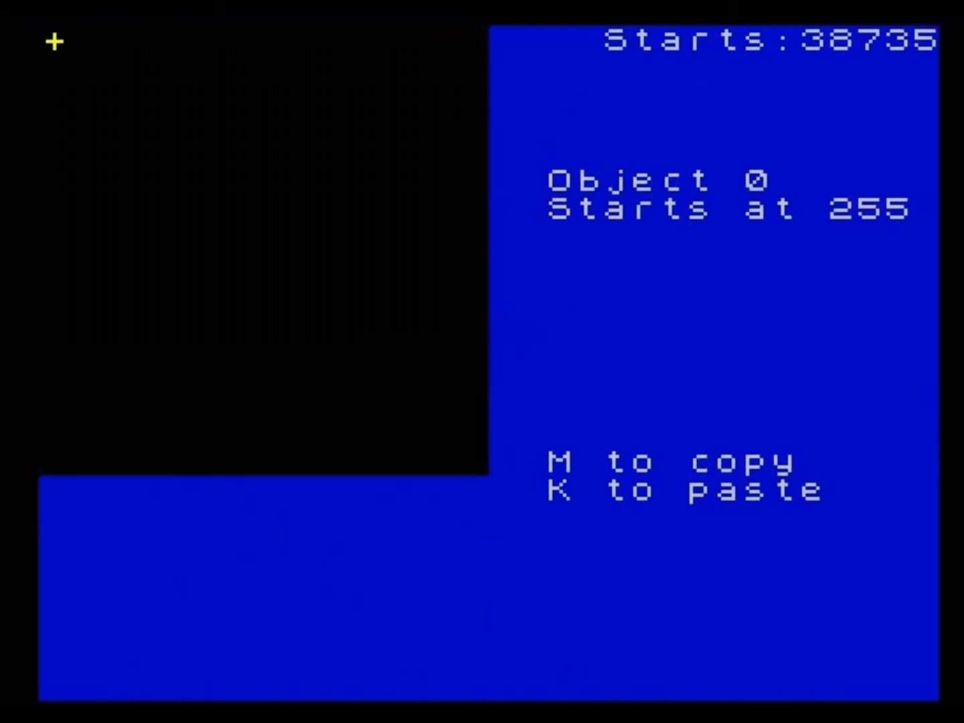
pyautogui.press('k')
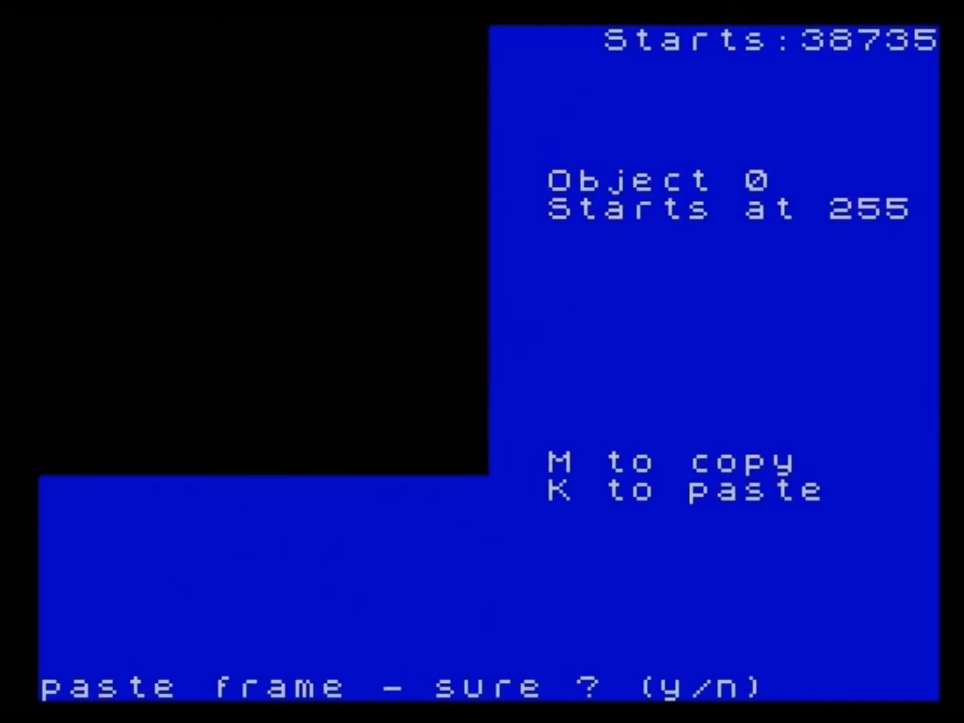
pyautogui.press('y')
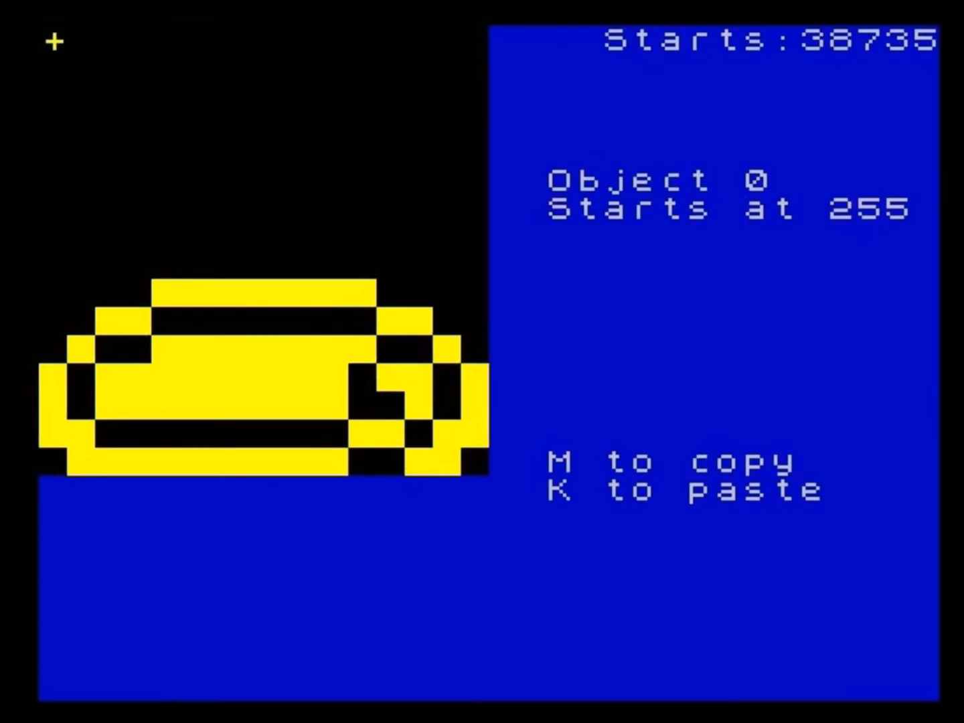
pyautogui.press('x')
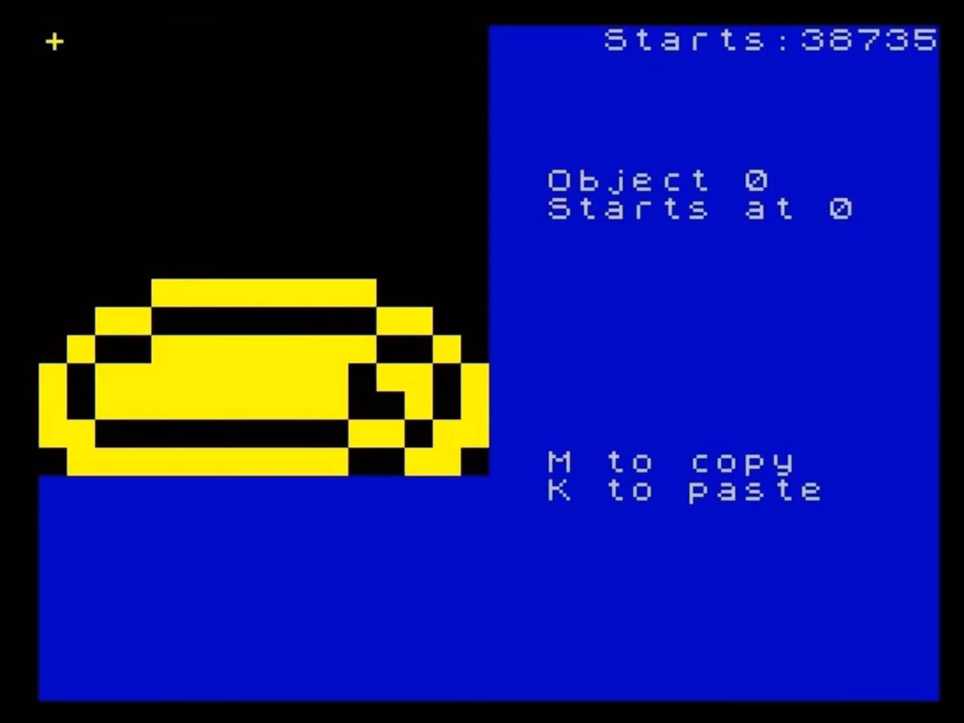
pyautogui.press('n')
pyautogui.press('n')
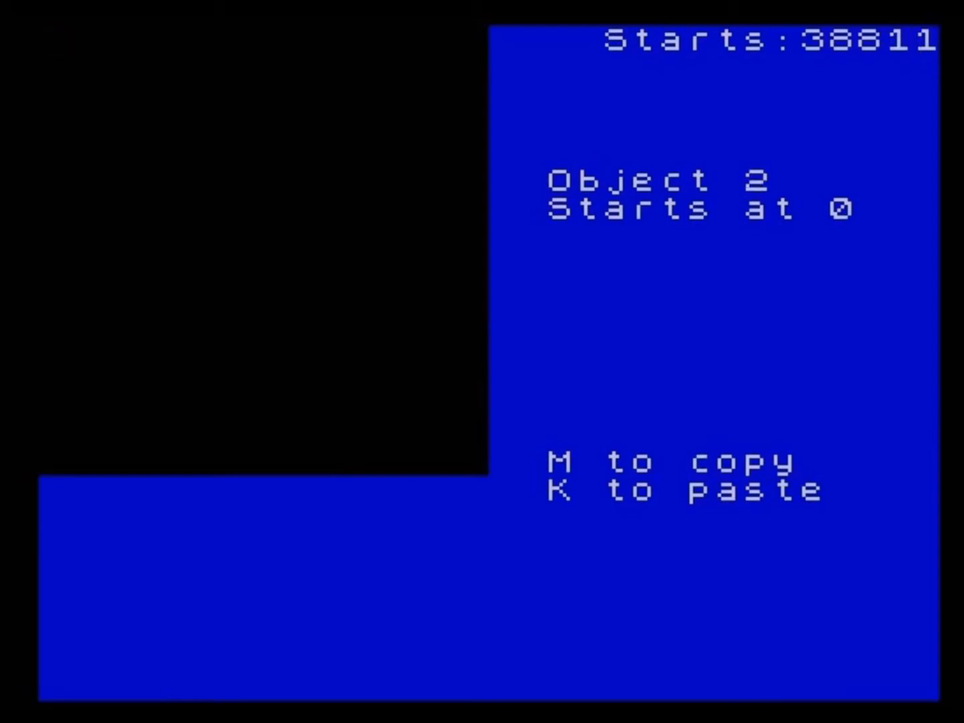
pyautogui.press('n')
pyautogui.press('space')
# Step: Copy Frame 1 of Sprite 0 and paste it into Object 1
pyautogui.press('s')
pyautogui.press('n')
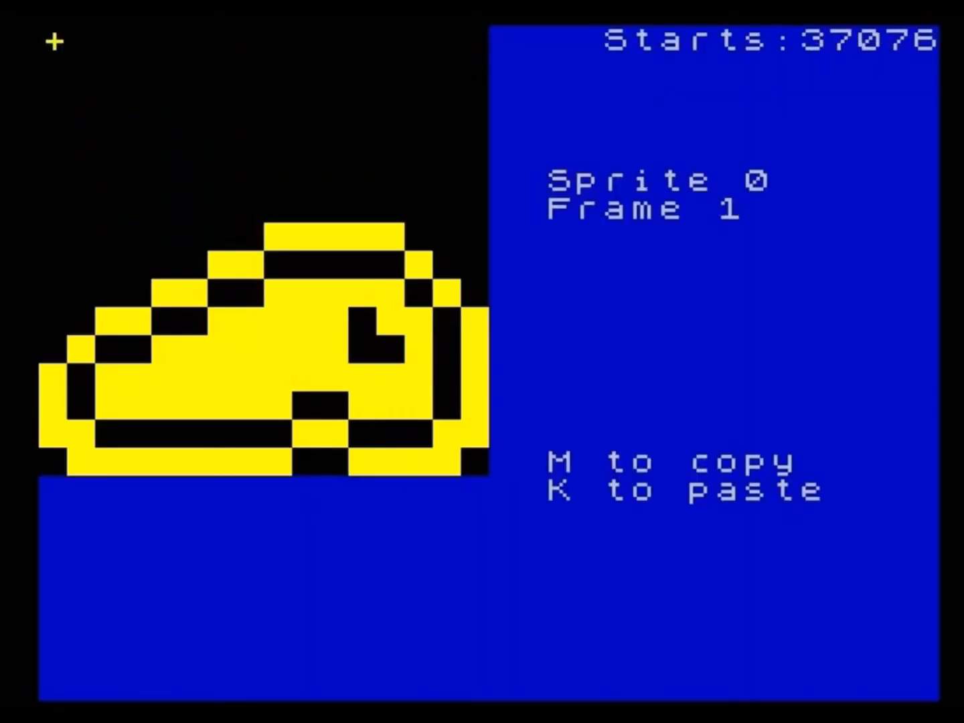
pyautogui.press('space')
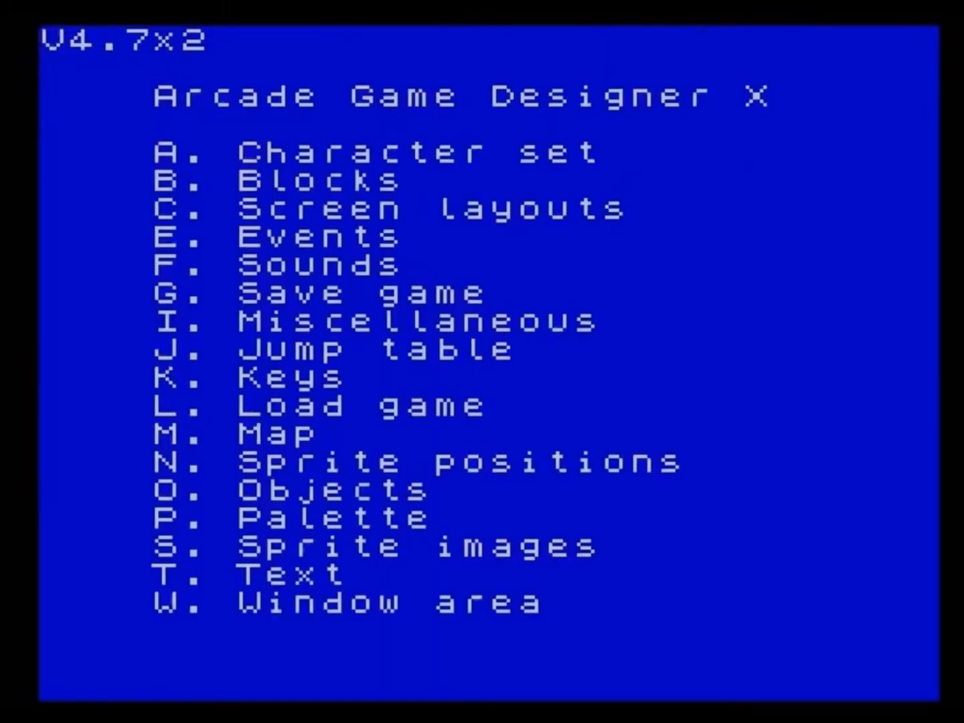
pyautogui.press('o')
pyautogui.press('n')
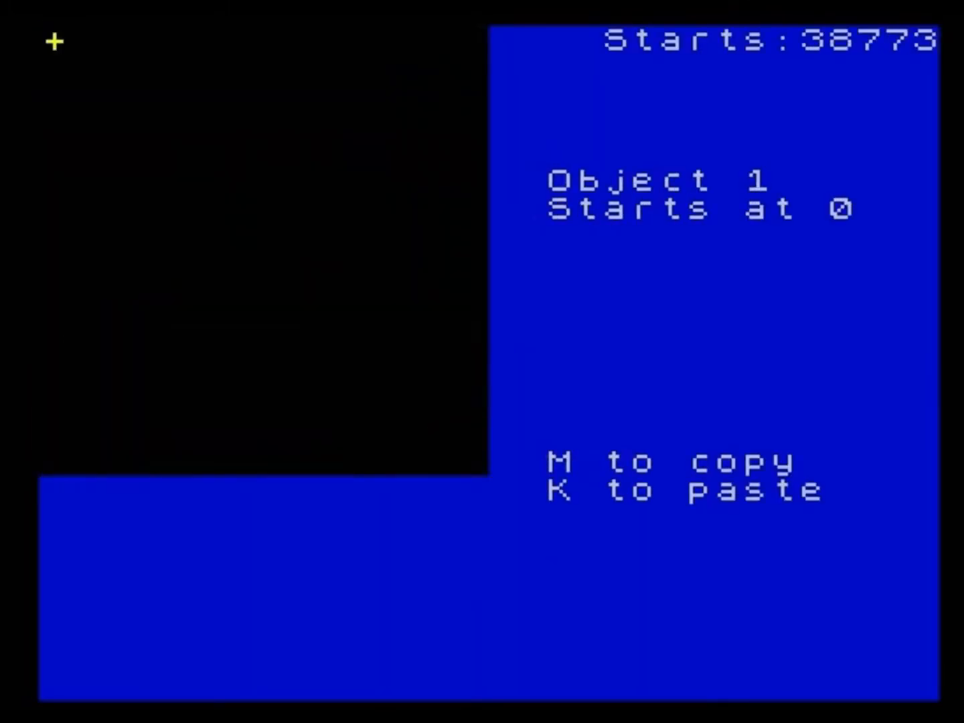
pyautogui.press('k')
pyautogui.press('y')
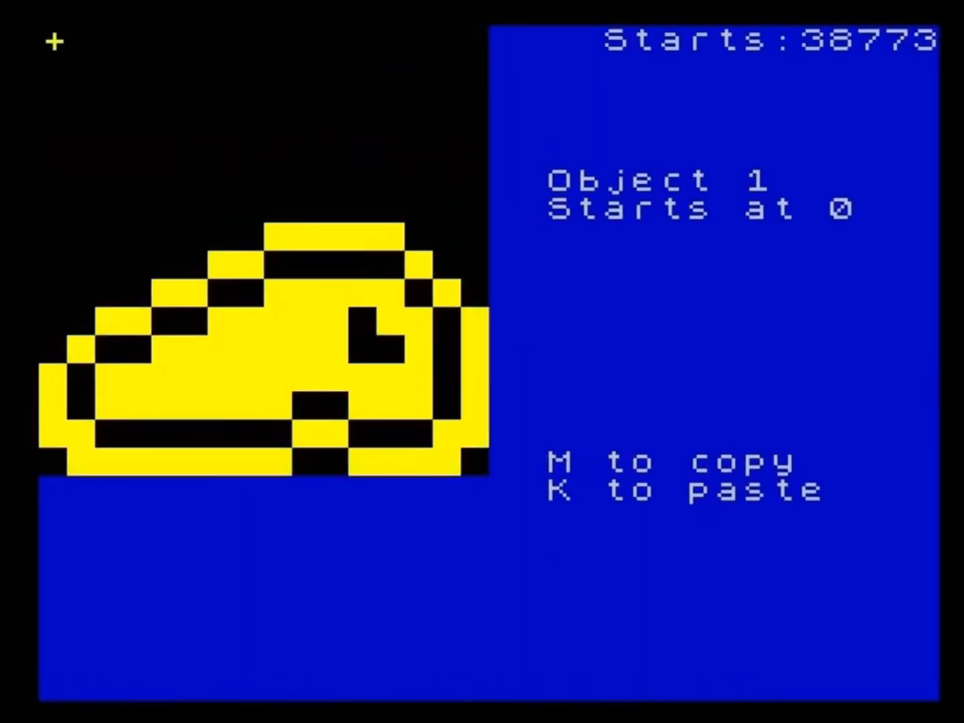
pyautogui.press('space')
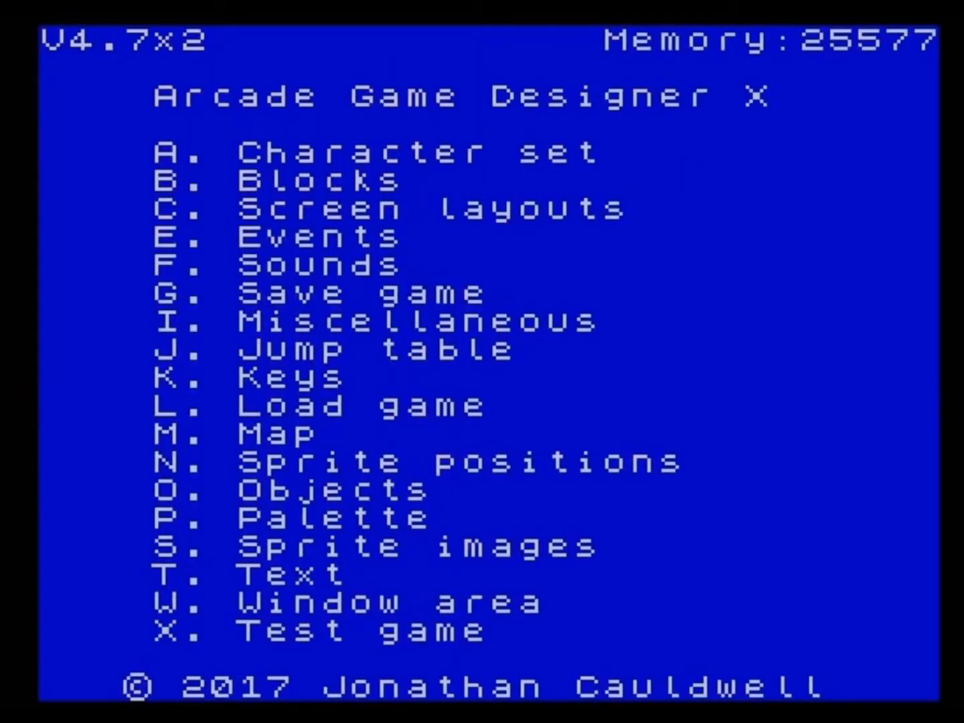
# Step: Copy Frame 2 of Sprite 0 and paste it into Object 2
pyautogui.press('s')
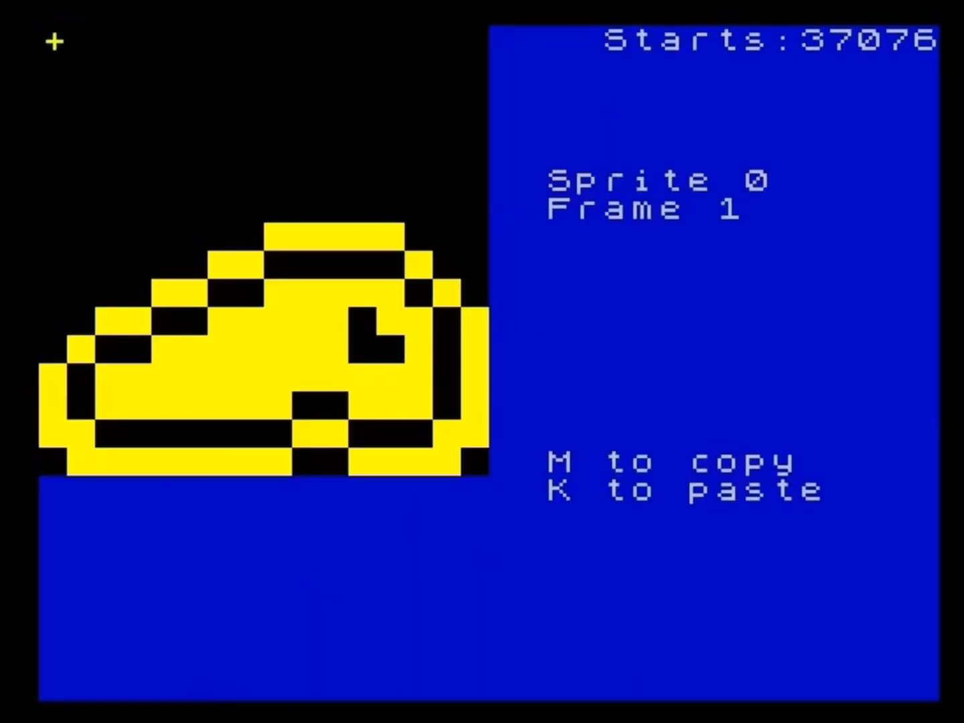
pyautogui.press('x')
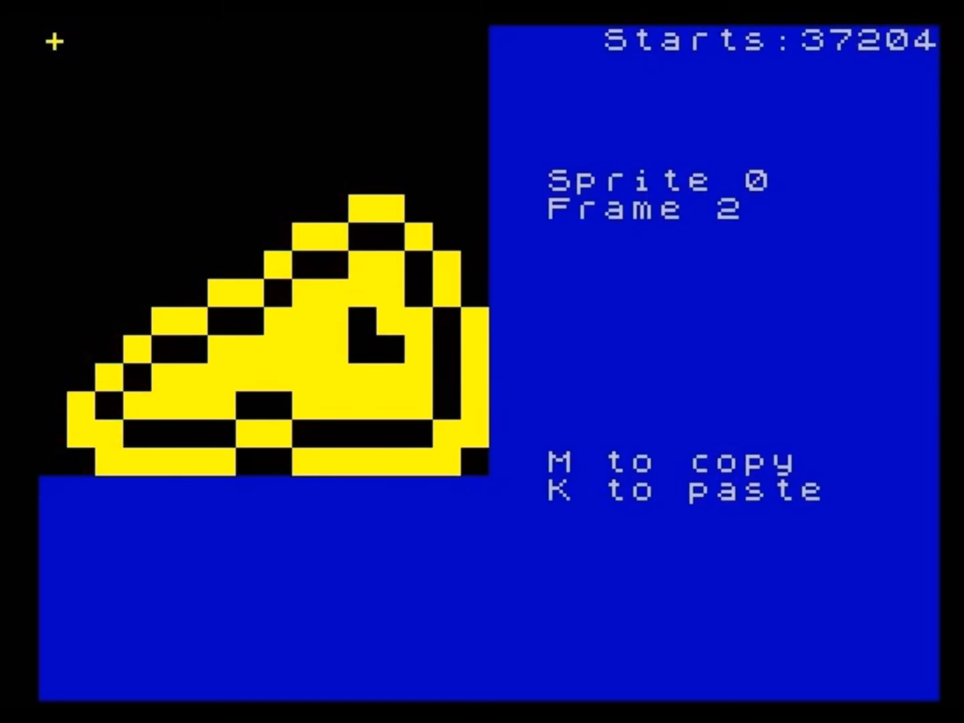
pyautogui.press('Escape')
pyautogui.press('o')
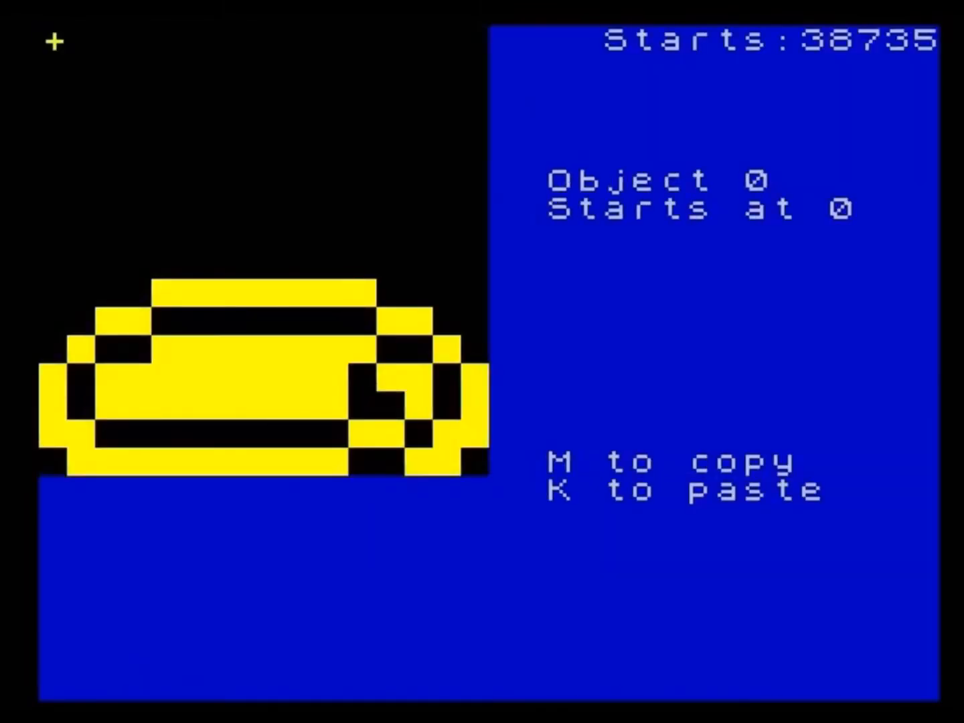
pyautogui.press('n')
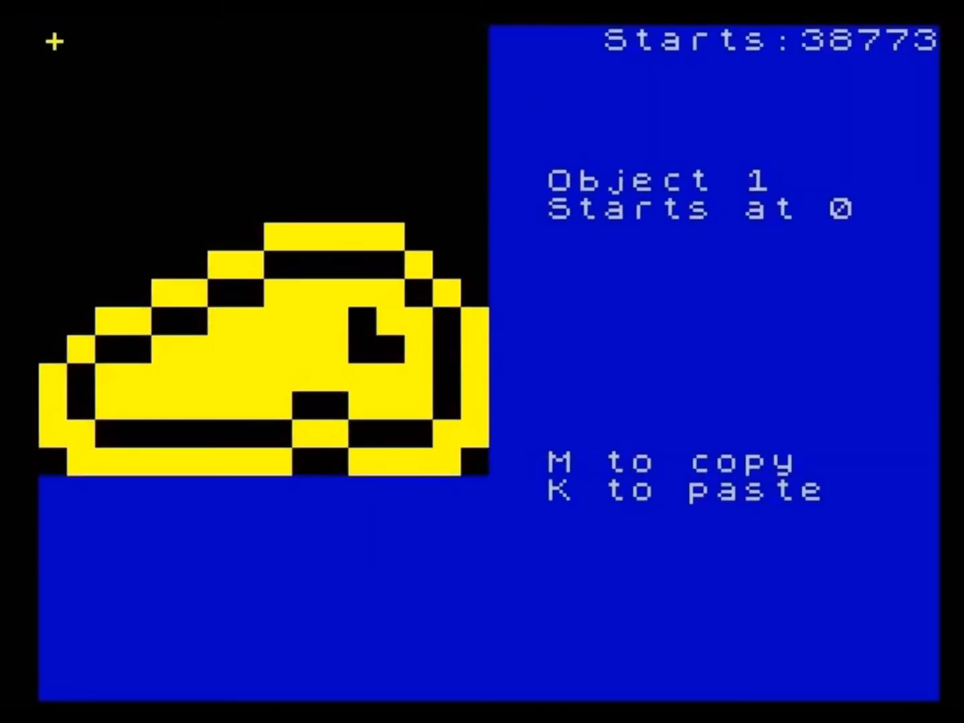
pyautogui.press('n')
pyautogui.press('k')
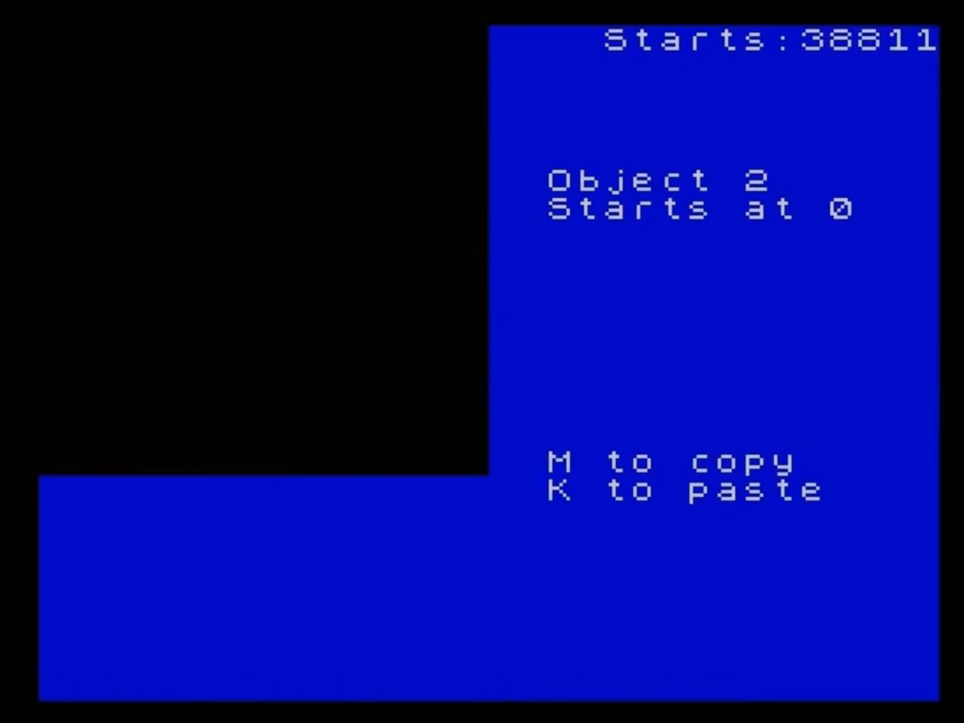
pyautogui.press('y')
pyautogui.press('x')
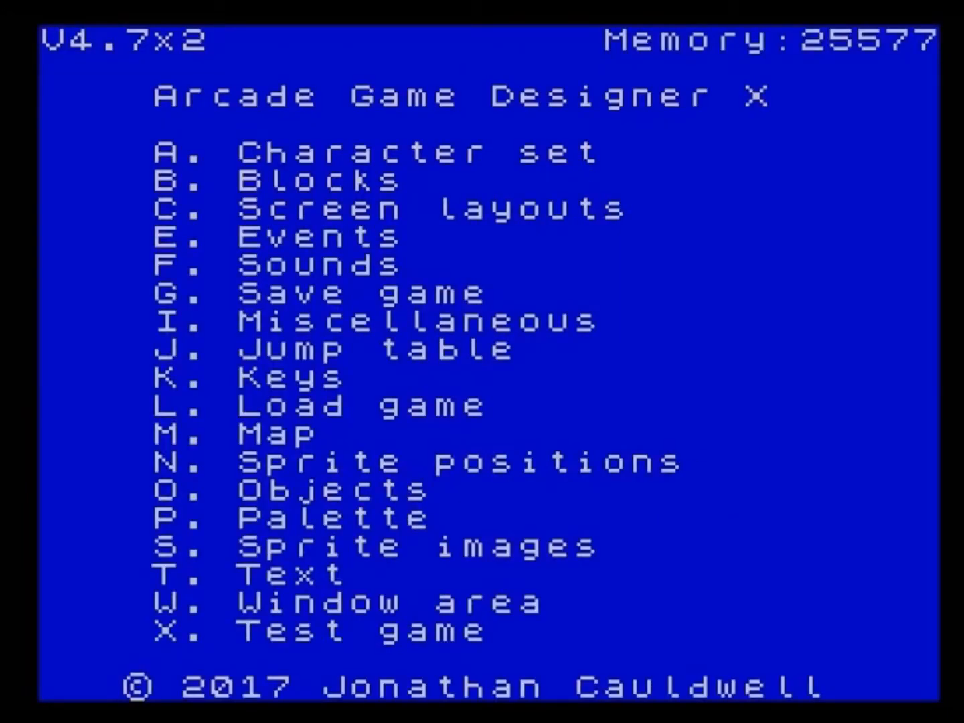
# Step: Copy Frame 3 of Sprite 0 and paste it into Object 3
pyautogui.press('s')
pyautogui.press('n')
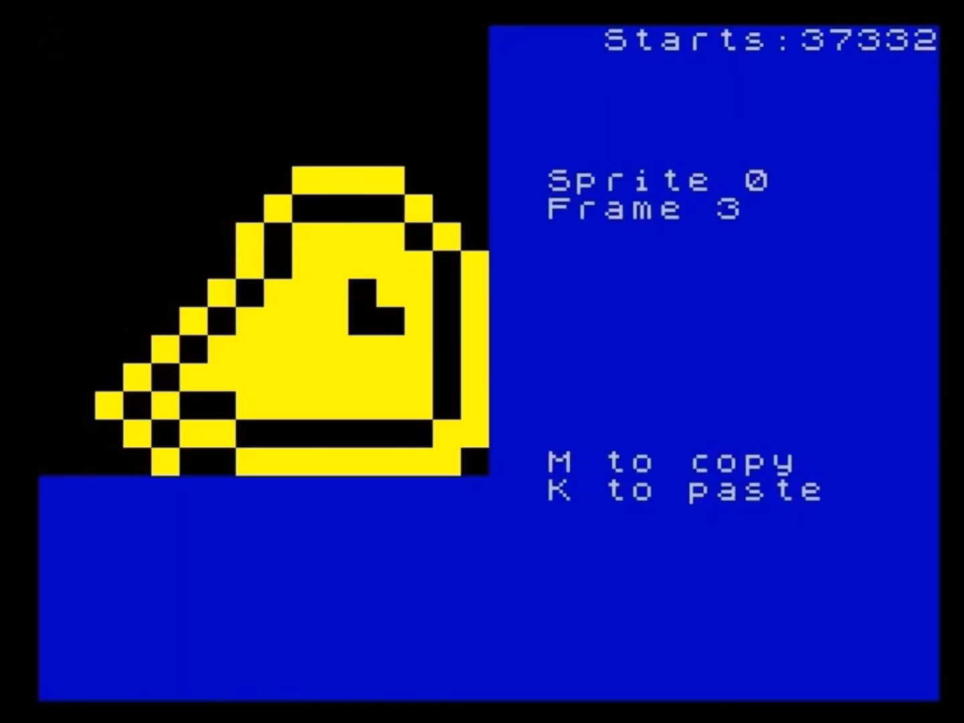
pyautogui.press('x')
pyautogui.press('o')
pyautogui.press('n')
pyautogui.press('n')
pyautogui.press('n')
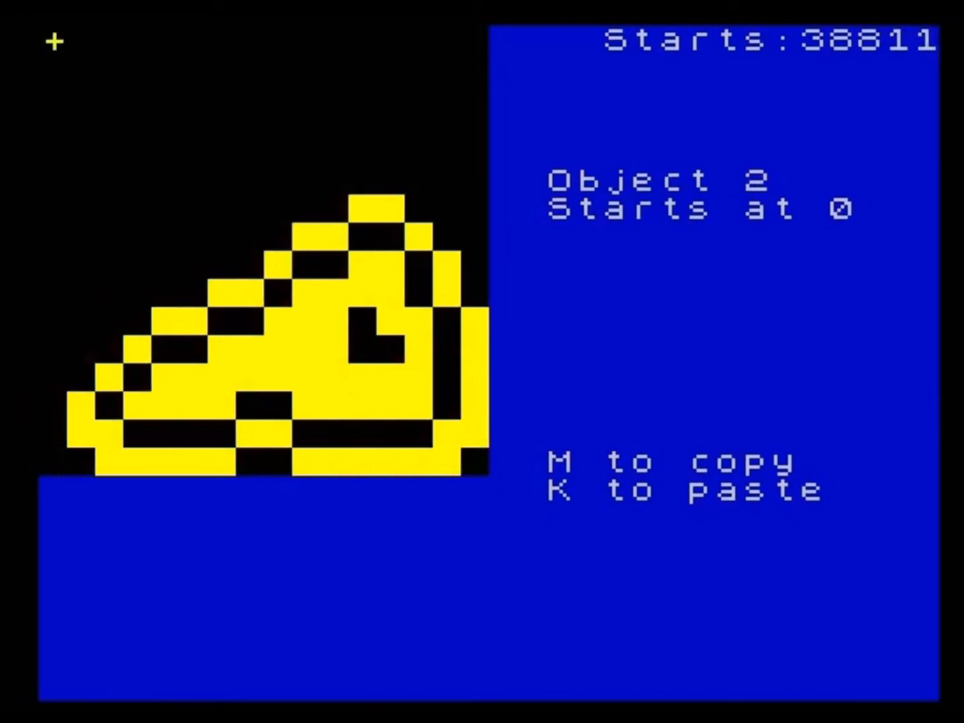
pyautogui.press('k')
pyautogui.press('y')
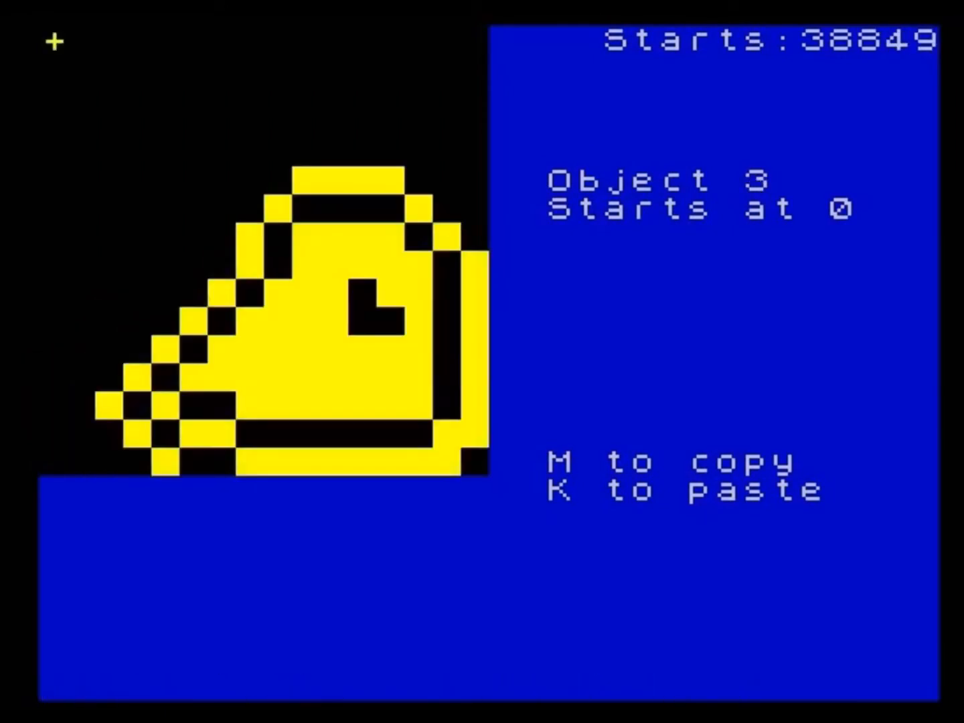
# Step: Position Object 1 in the top row of the game room, two cells from the room's left edge
pyautogui.press('n')
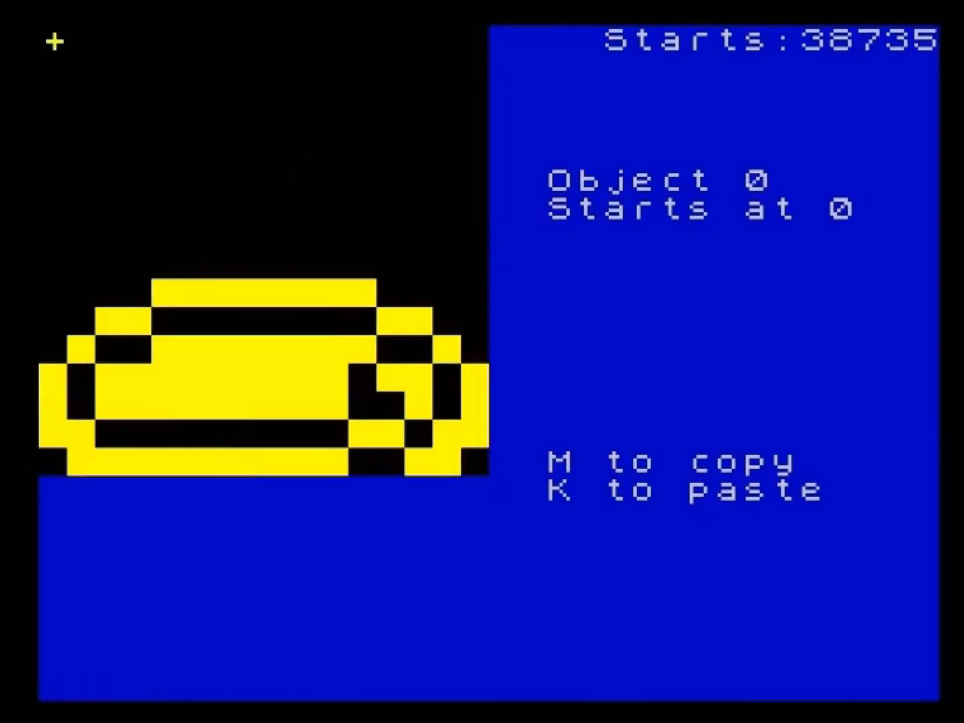
pyautogui.press('Return')
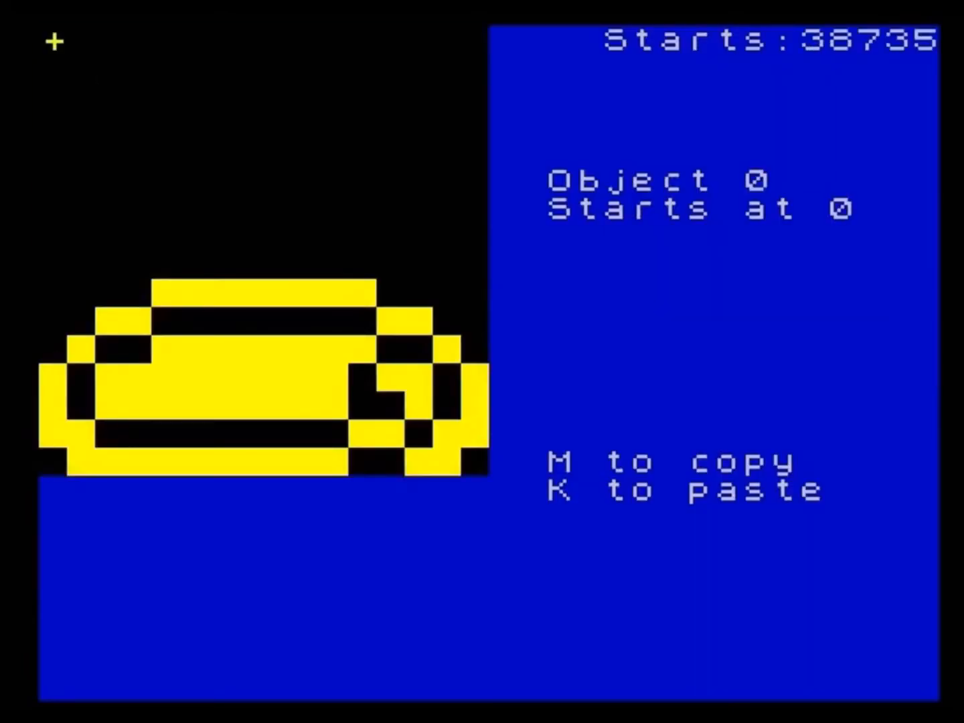
pyautogui.press('n')
pyautogui.press('Return')
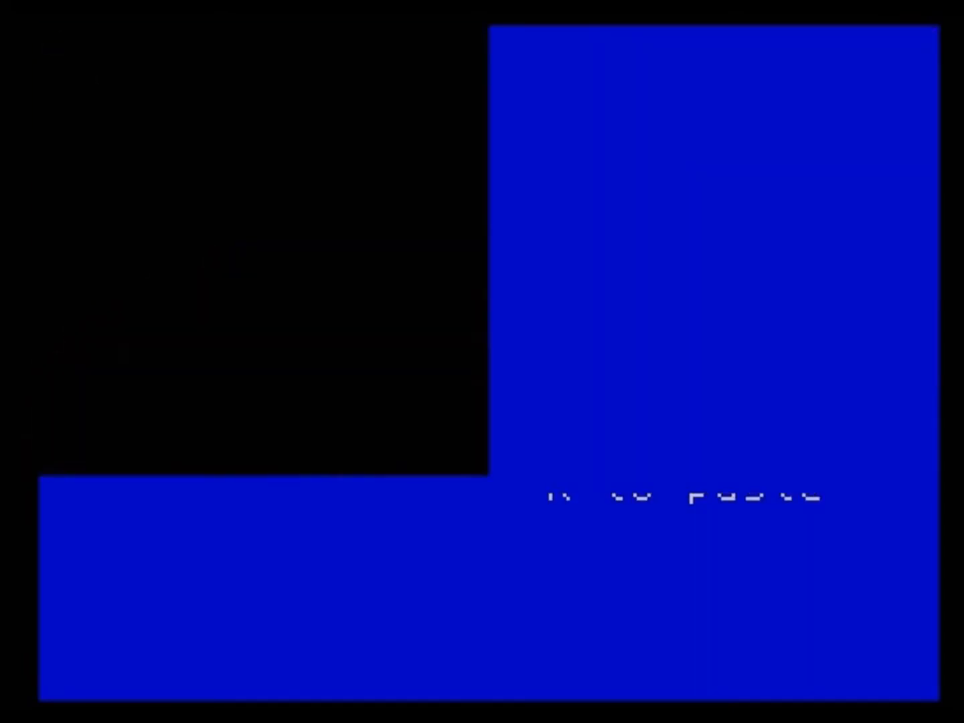
pyautogui.press('Right')
pyautogui.press('Right')
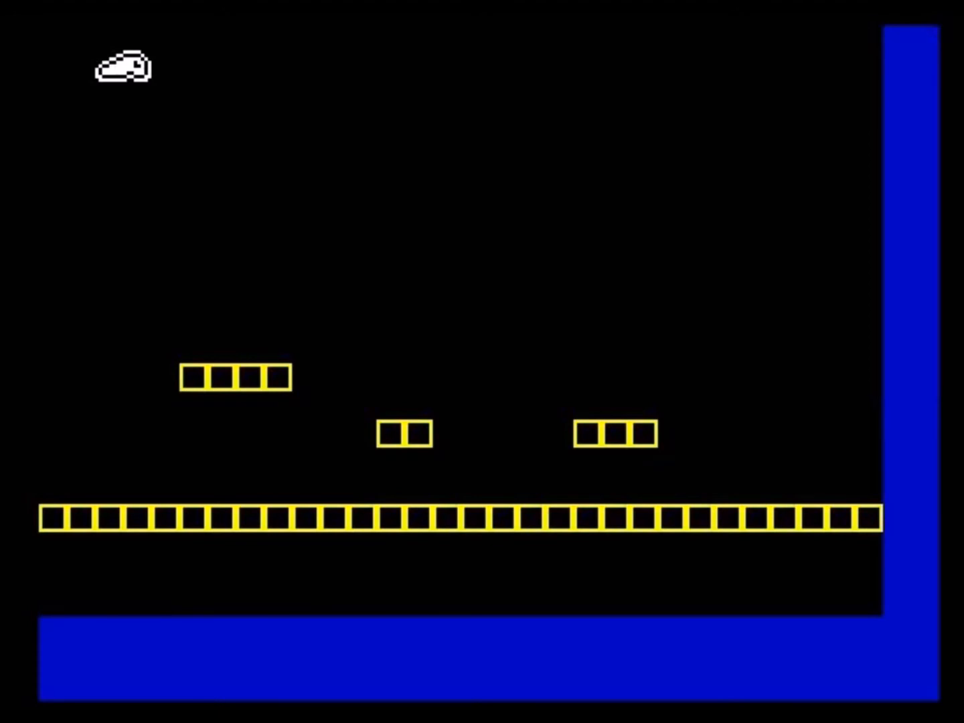
pyautogui.press('Return')
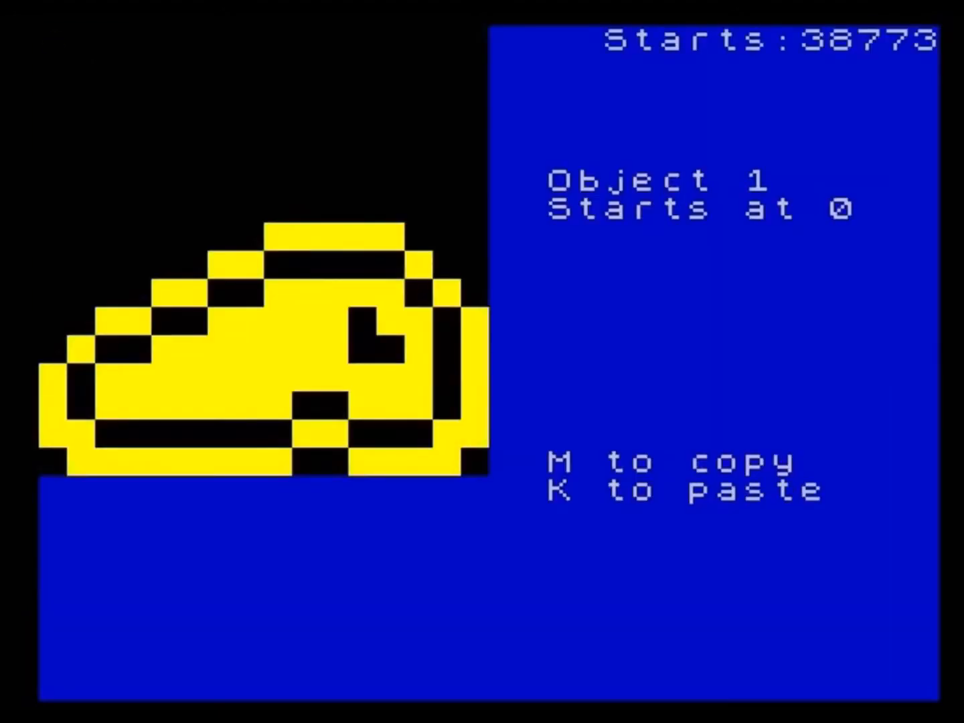
# Step: Position Object 2 in the top row of the game room, four cells from the room's left edge
pyautogui.press('n')
pyautogui.press('Return')
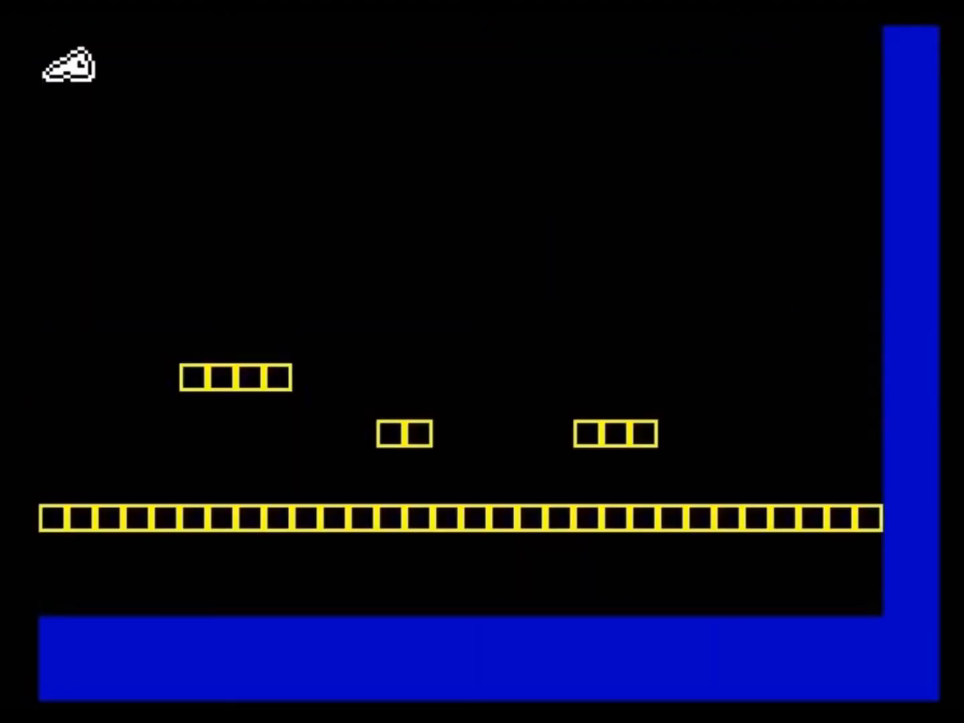
pyautogui.press('Right')
pyautogui.press('Right')
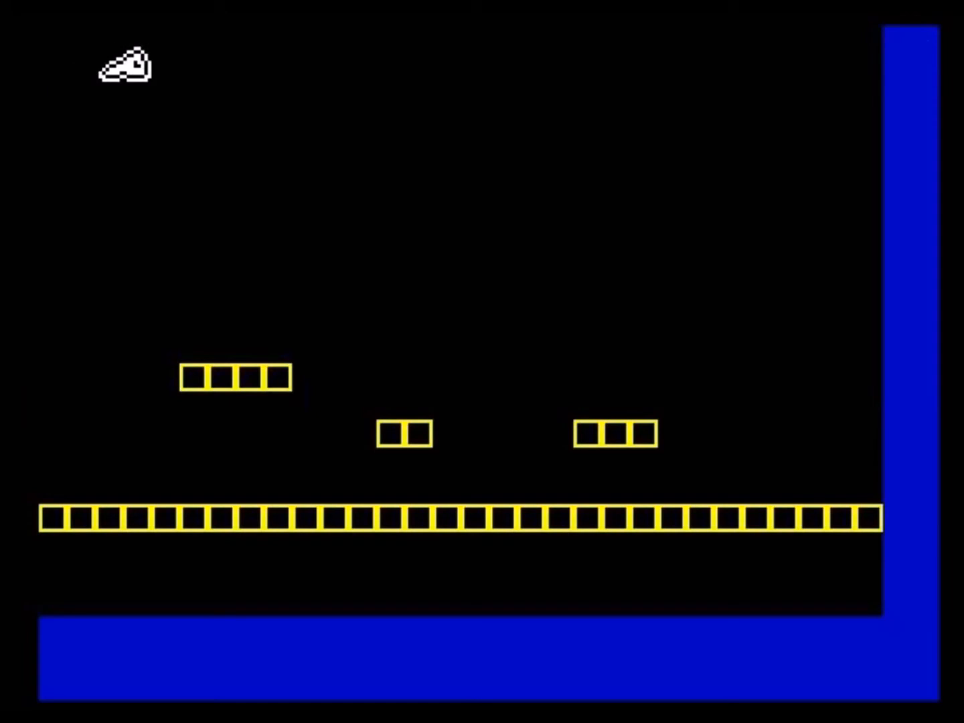
pyautogui.press('Left')
pyautogui.press('Left')
pyautogui.press('Right')
pyautogui.press('Right')
pyautogui.press('Right')
pyautogui.press('Right')
pyautogui.press('Return')
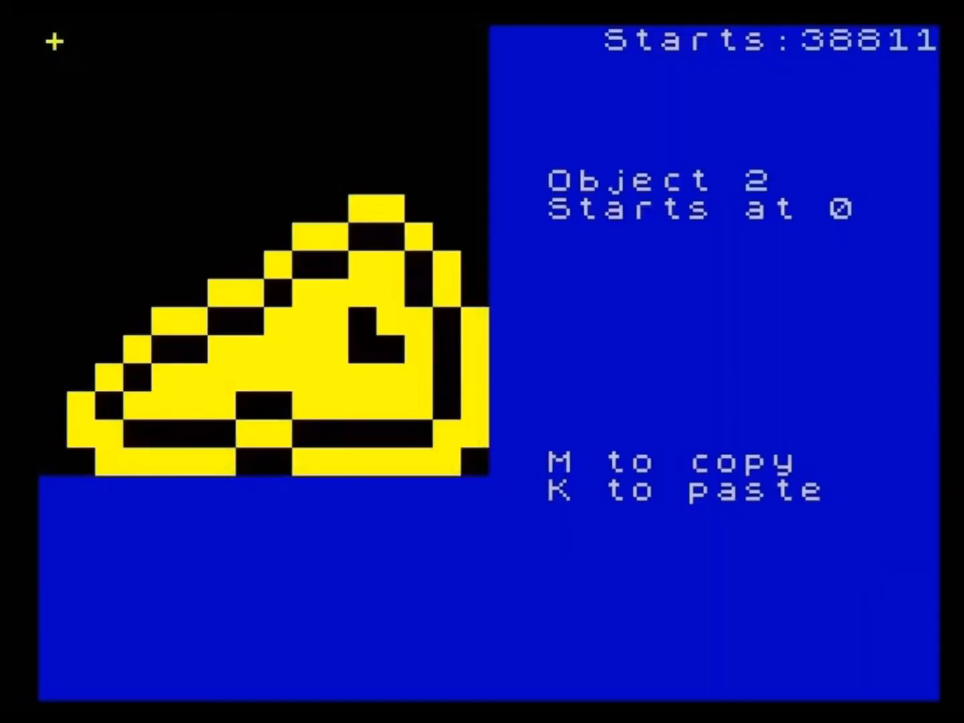
# Step: Position Object 3 in the top row of the game room, six cells from the room's left edge, and run the game
pyautogui.press('n')
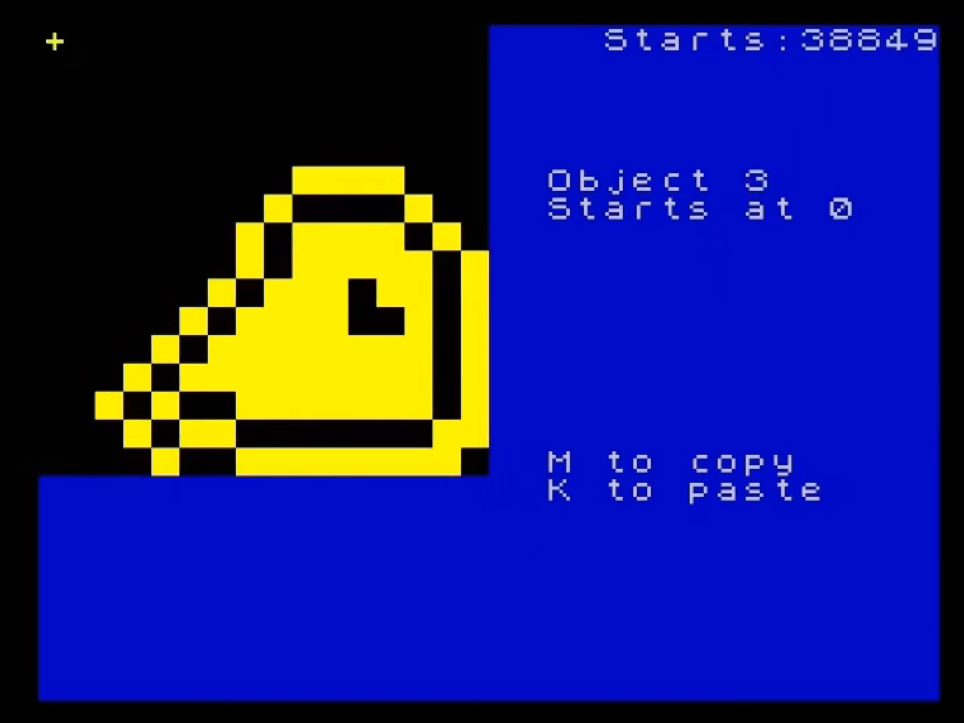
pyautogui.press('Return')
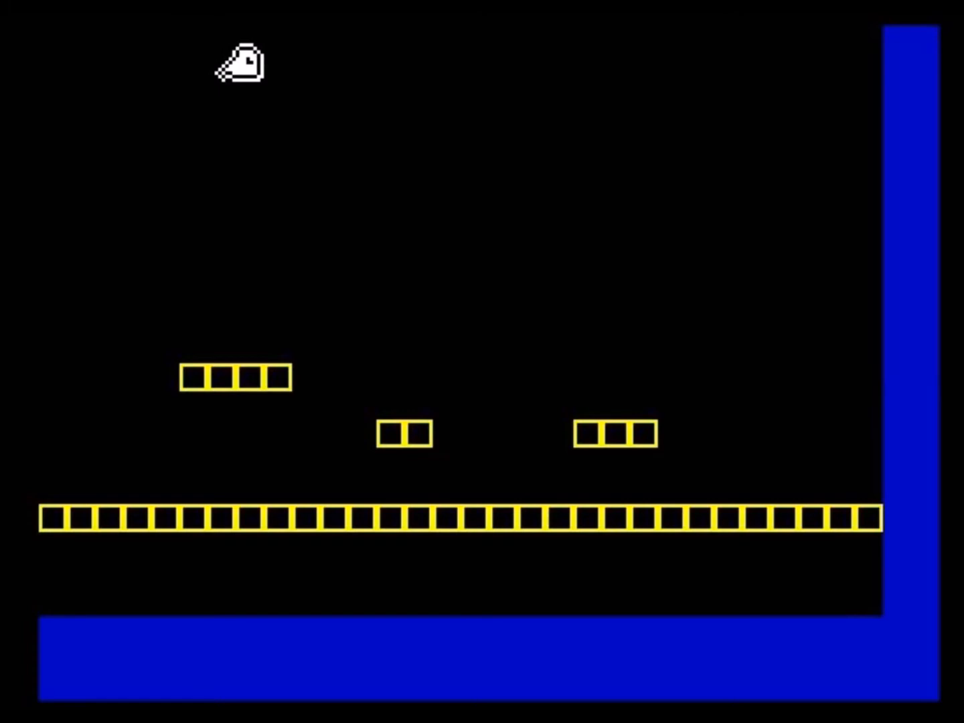
pyautogui.press('Return')
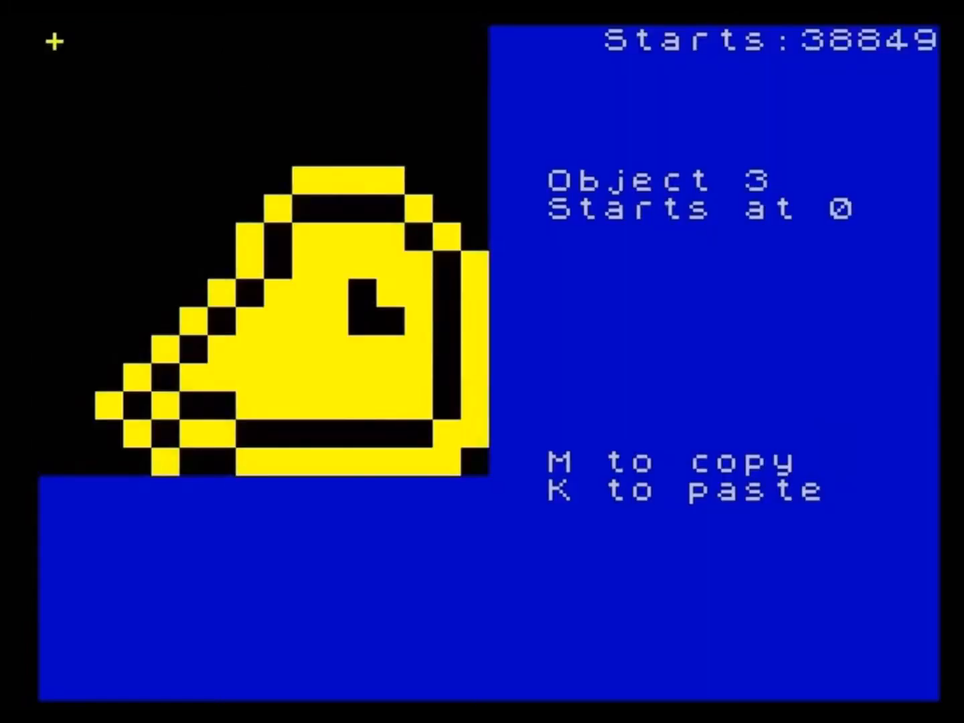
pyautogui.press('x')
pyautogui.press('x')
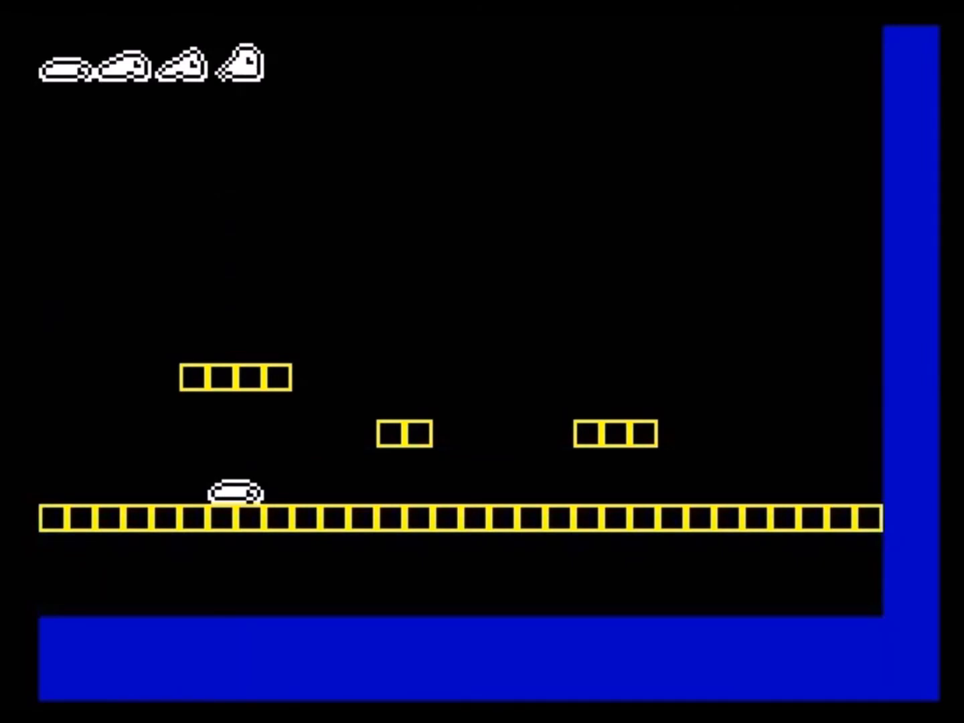
# Step: Save the current emulator screen as an SCR file in the AGD folder, overwriting ooze.scr
pyautogui.hotkey('alt', 'f')
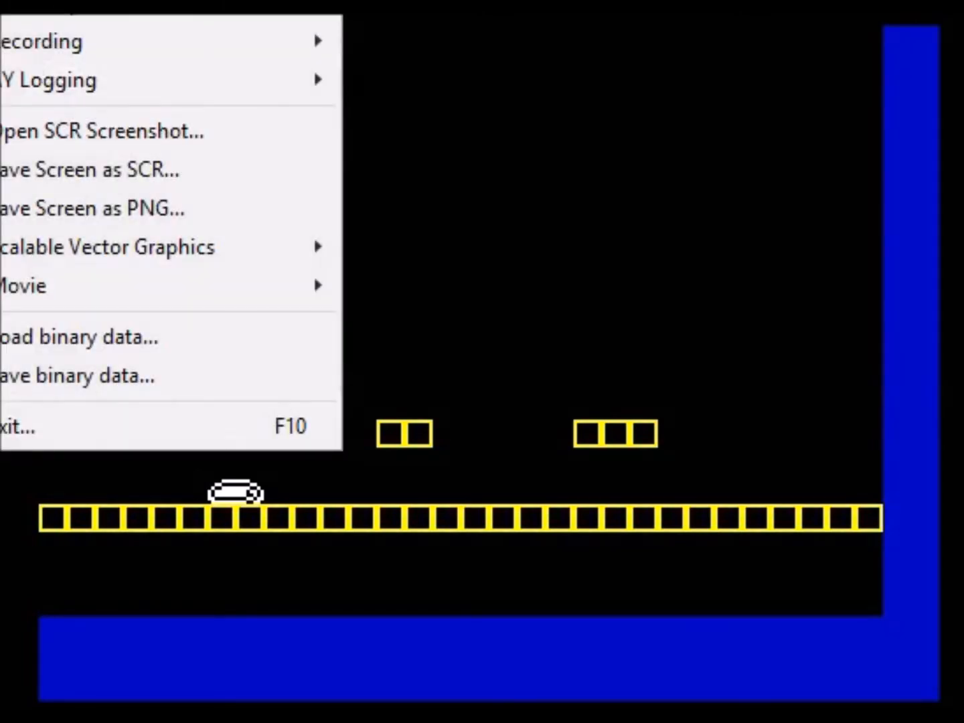
pyautogui.click(165, 176)
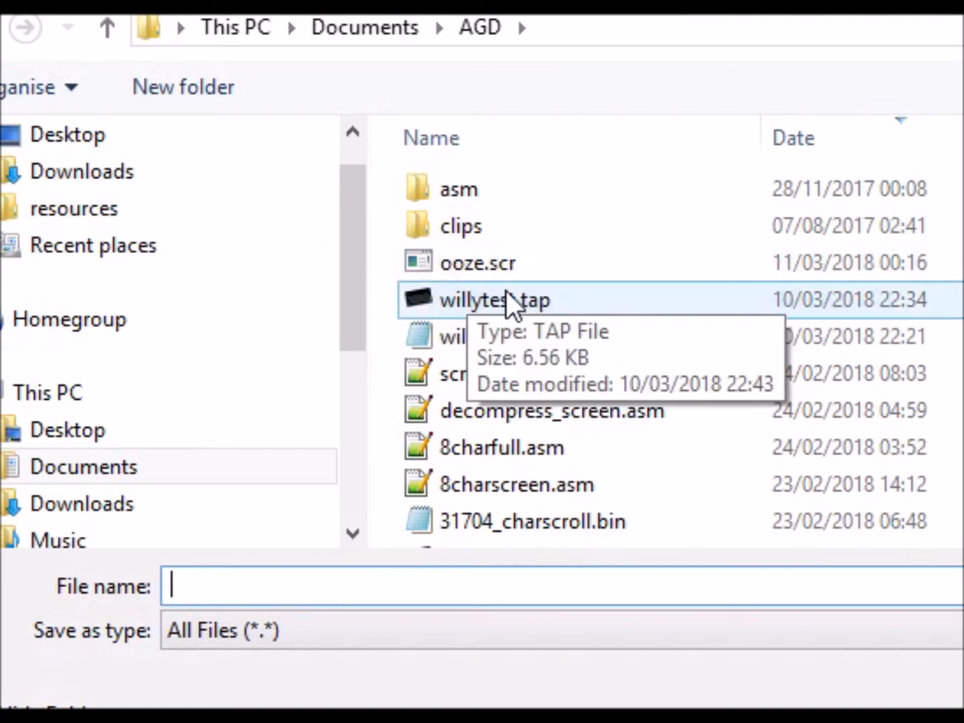
pyautogui.click(509, 272)
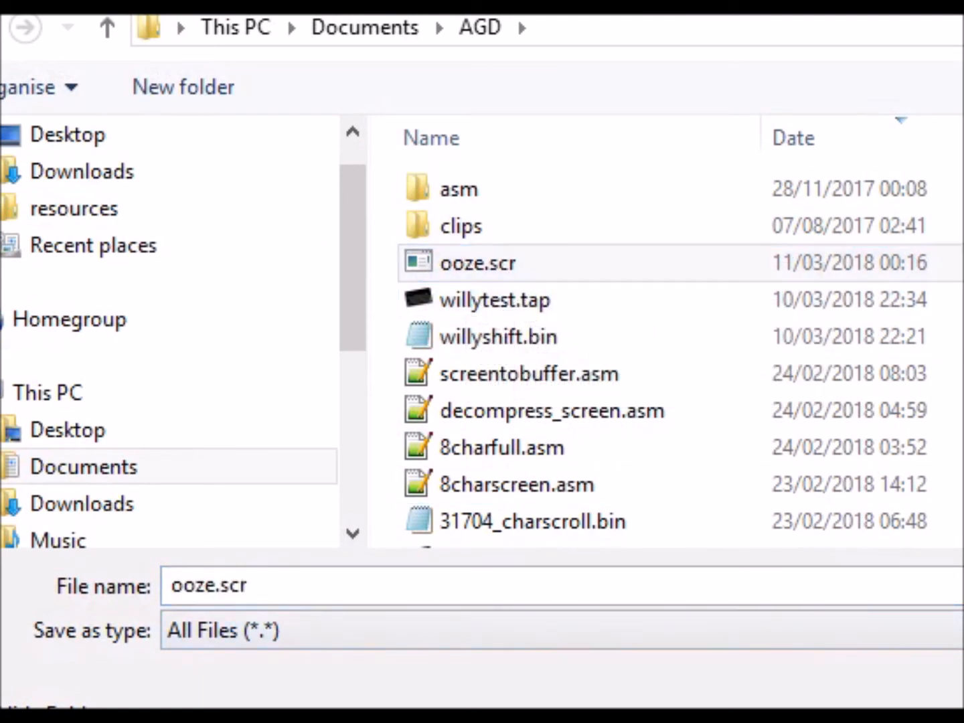
pyautogui.click(963, 703)
pyautogui.click(950, 293)
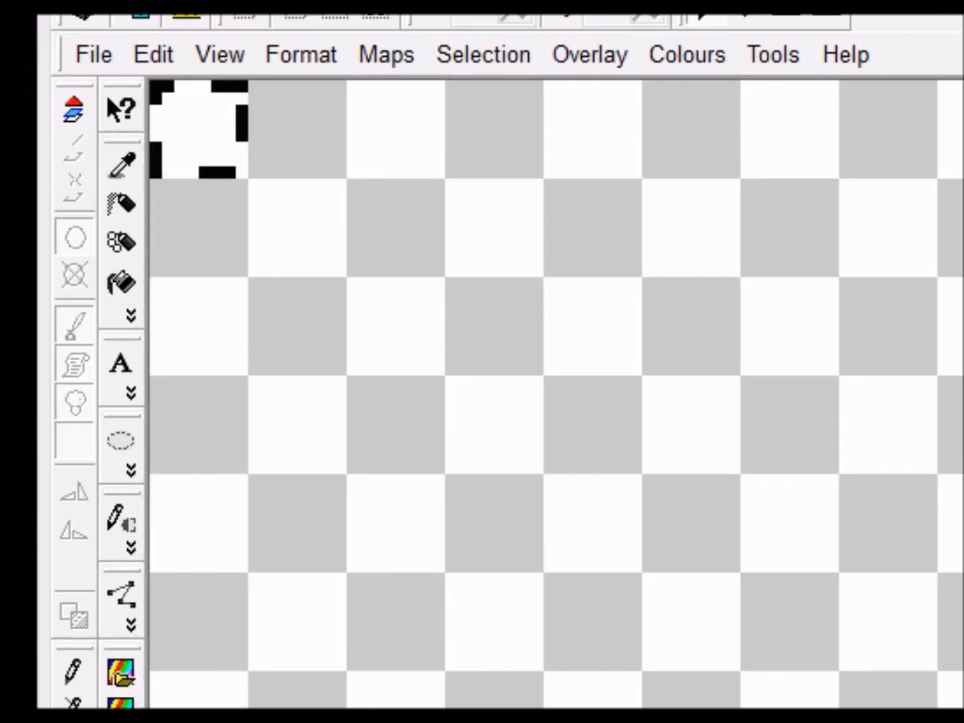
# Step: Switch to ZX-Paintbrush and open the saved slug screen, discarding the changes to the current file
pyautogui.click(87, 61)
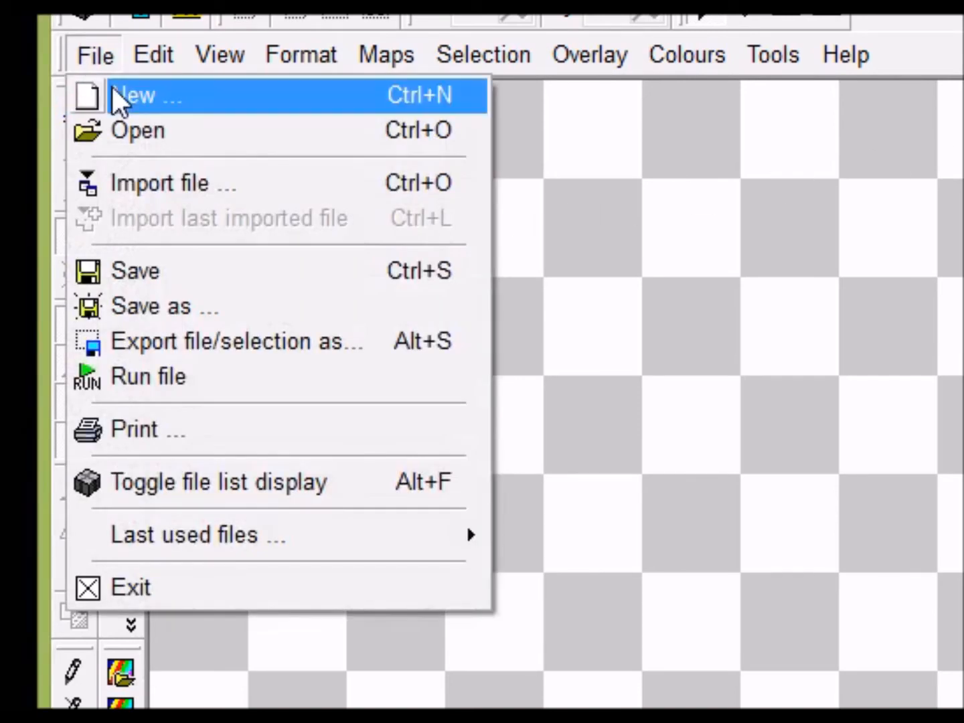
pyautogui.click(128, 111)
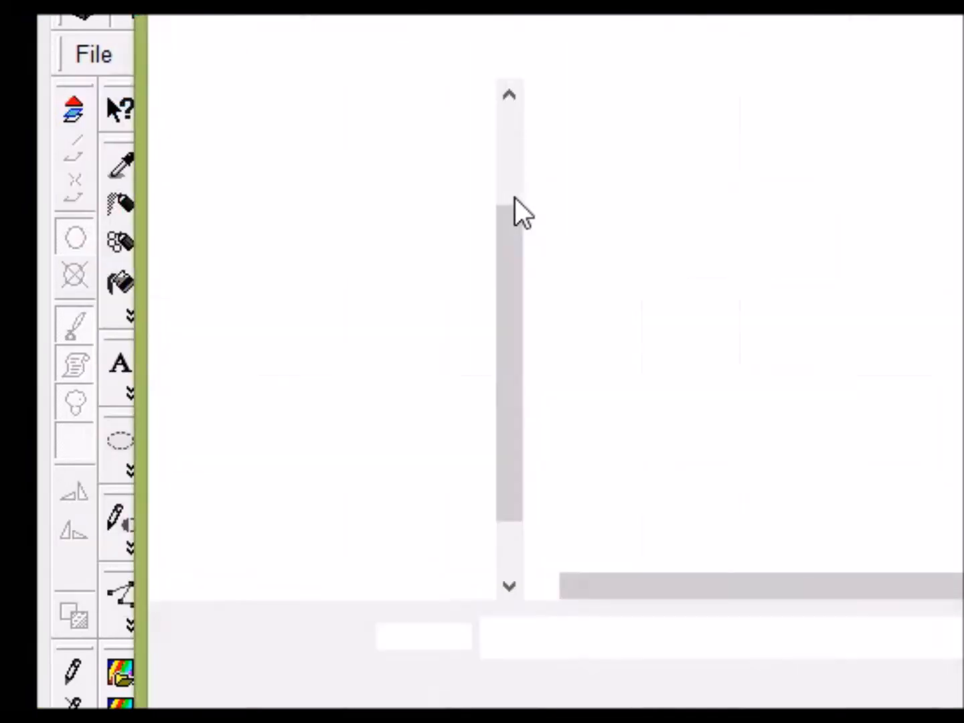
pyautogui.click(671, 231)
pyautogui.doubleClick(670, 231)
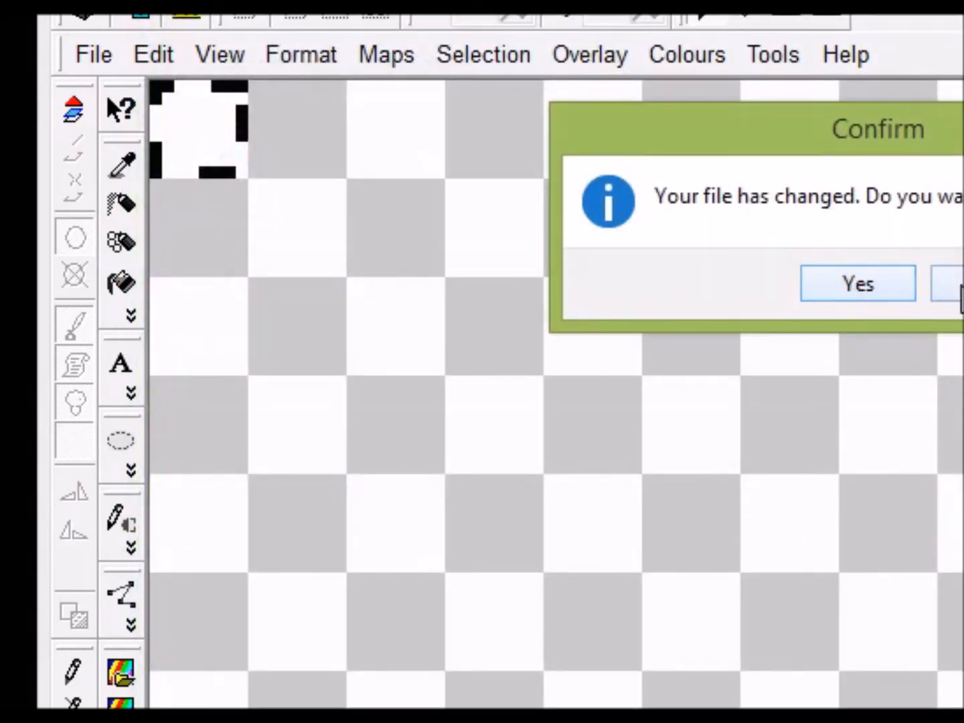
pyautogui.click(948, 283)
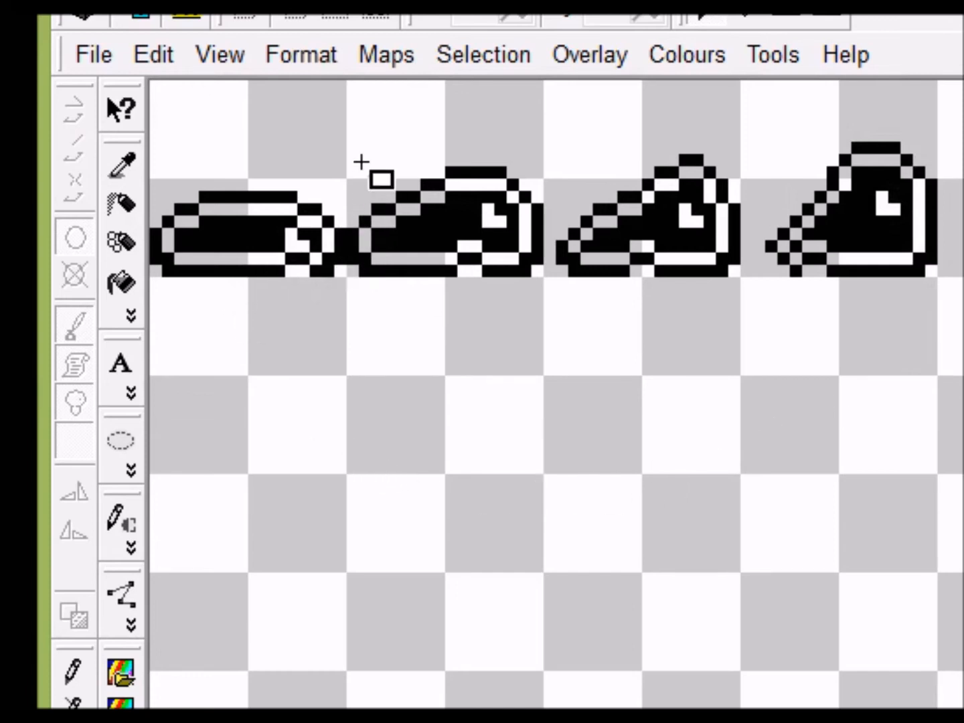
pyautogui.moveTo(364, 100); pyautogui.dragTo(515, 265)
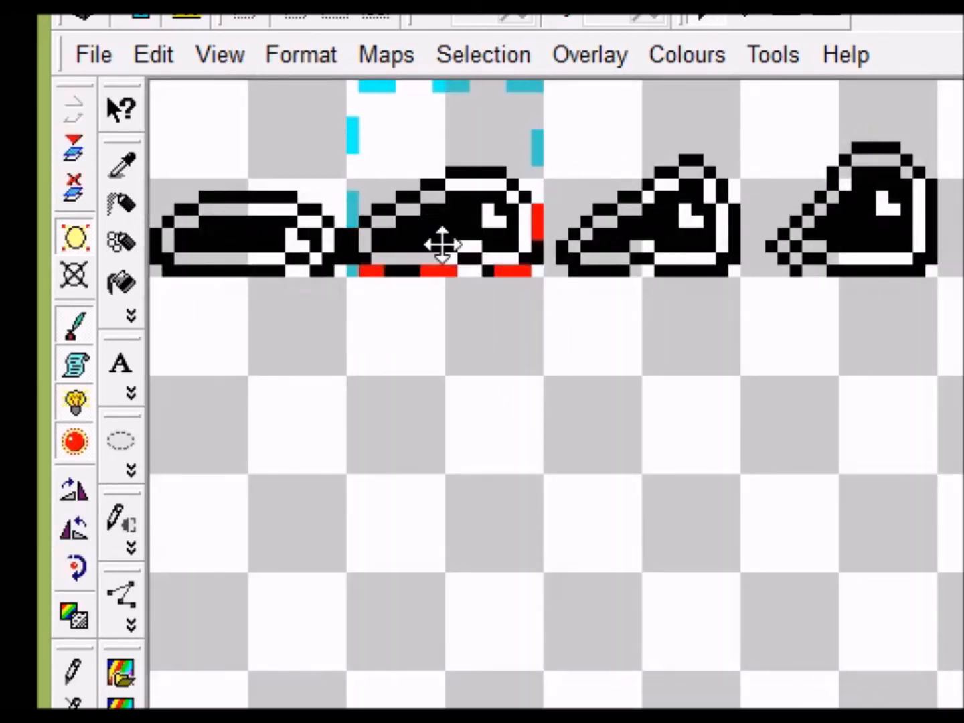
pyautogui.moveTo(446, 208); pyautogui.dragTo(446, 406)
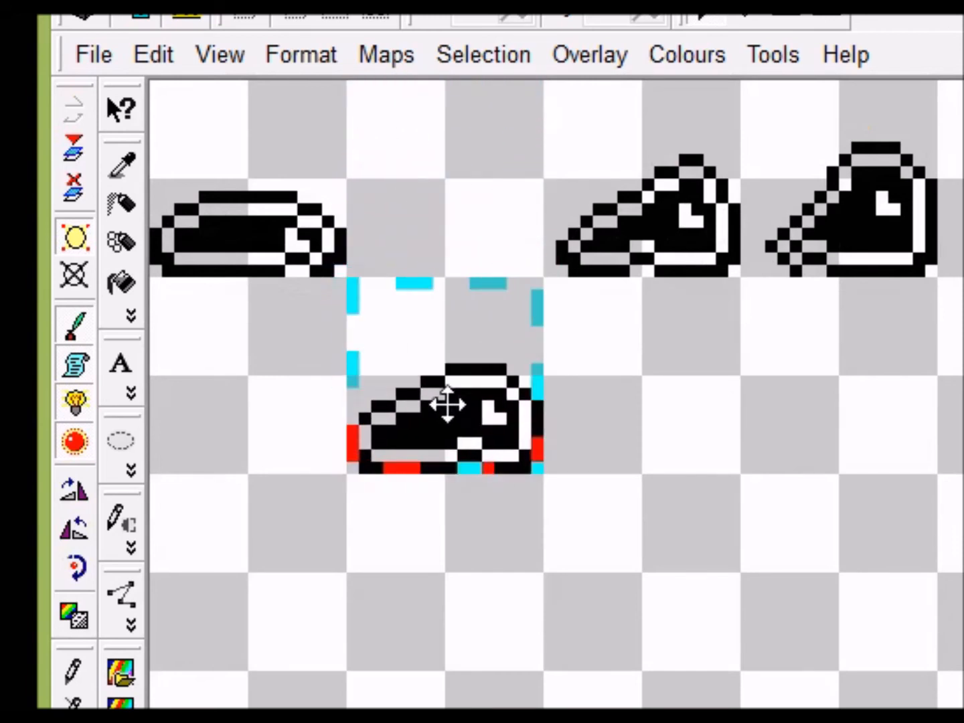
pyautogui.hotkey('ctrl', 'z')
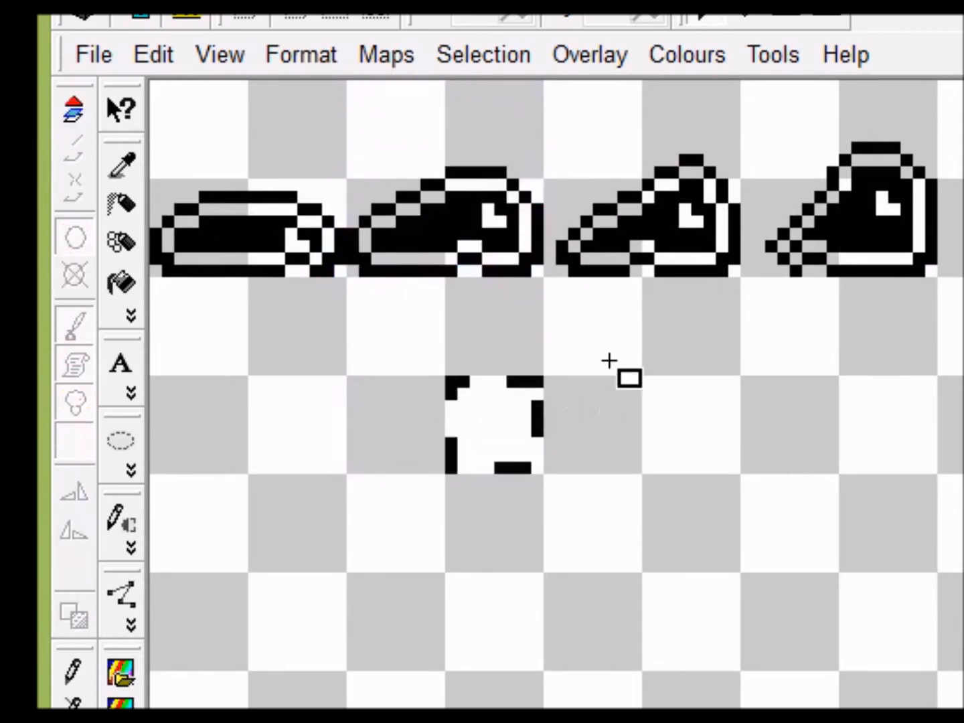
# Step: Copy the row of four slug frames and paste the duplicate four grid cells below the originals
pyautogui.click(194, 108)
pyautogui.moveTo(194, 108); pyautogui.dragTo(904, 213)
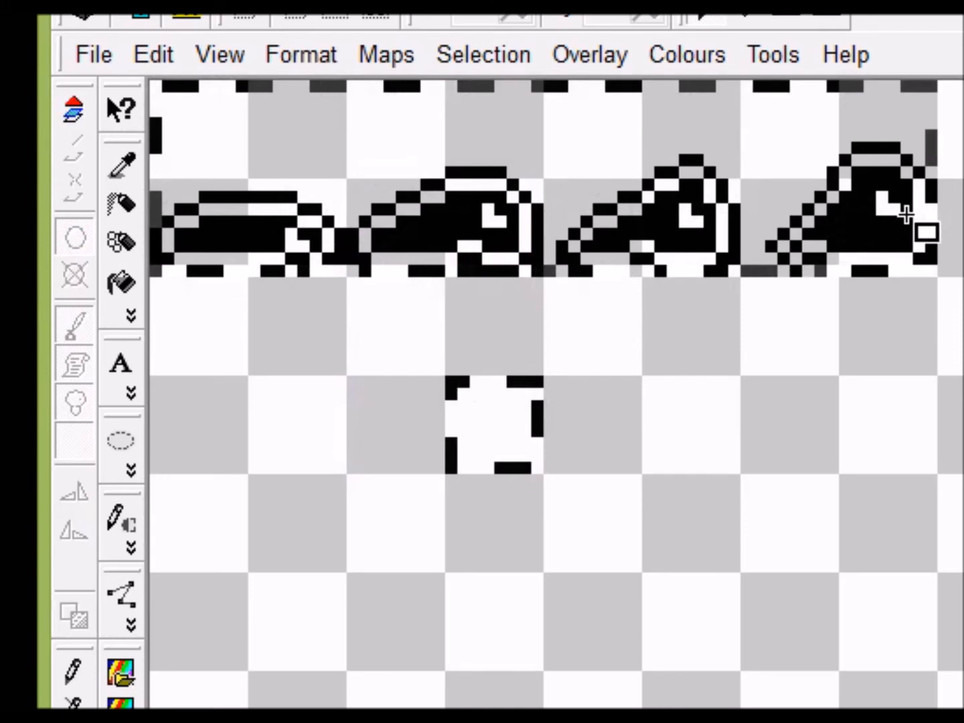
pyautogui.click(551, 403)
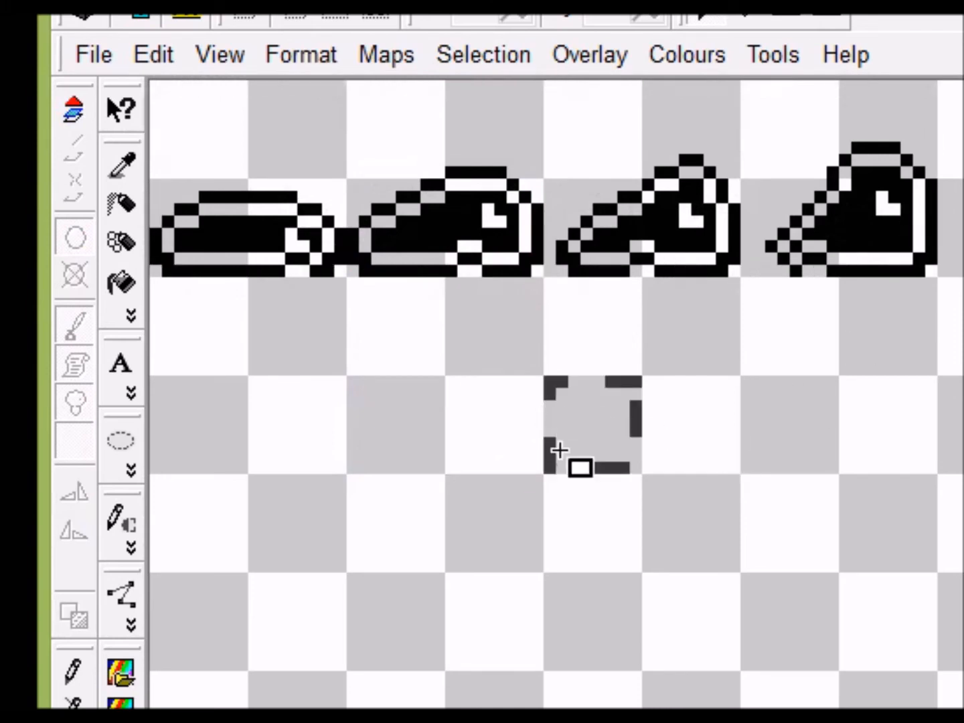
pyautogui.hotkey('ctrl', 'v')
pyautogui.moveTo(558, 208); pyautogui.dragTo(562, 589)
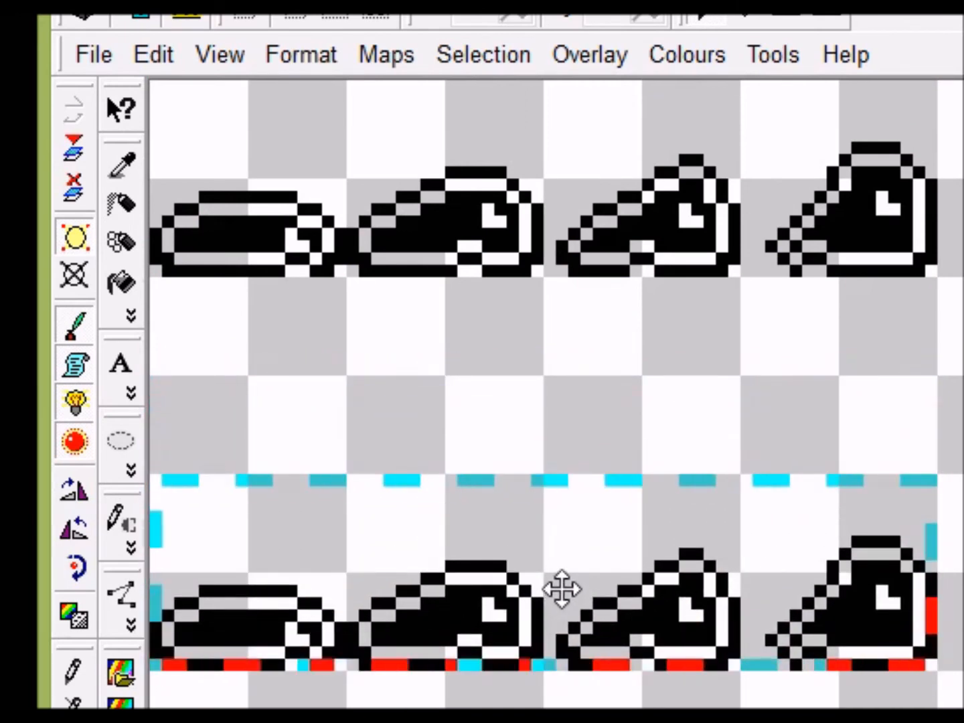
pyautogui.click(552, 371)
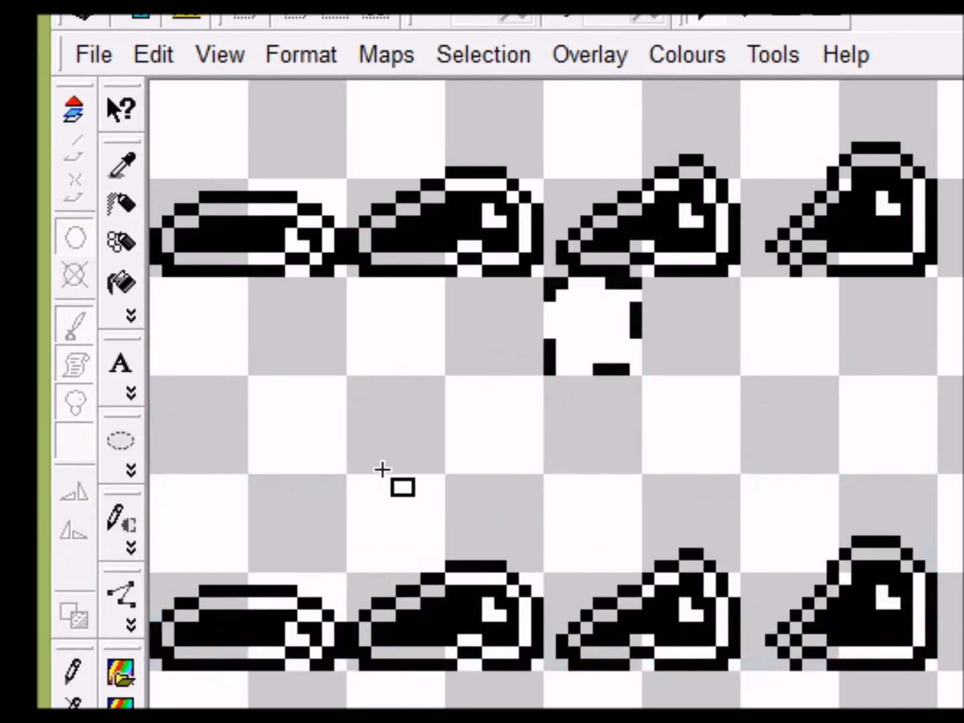
pyautogui.click(846, 402)
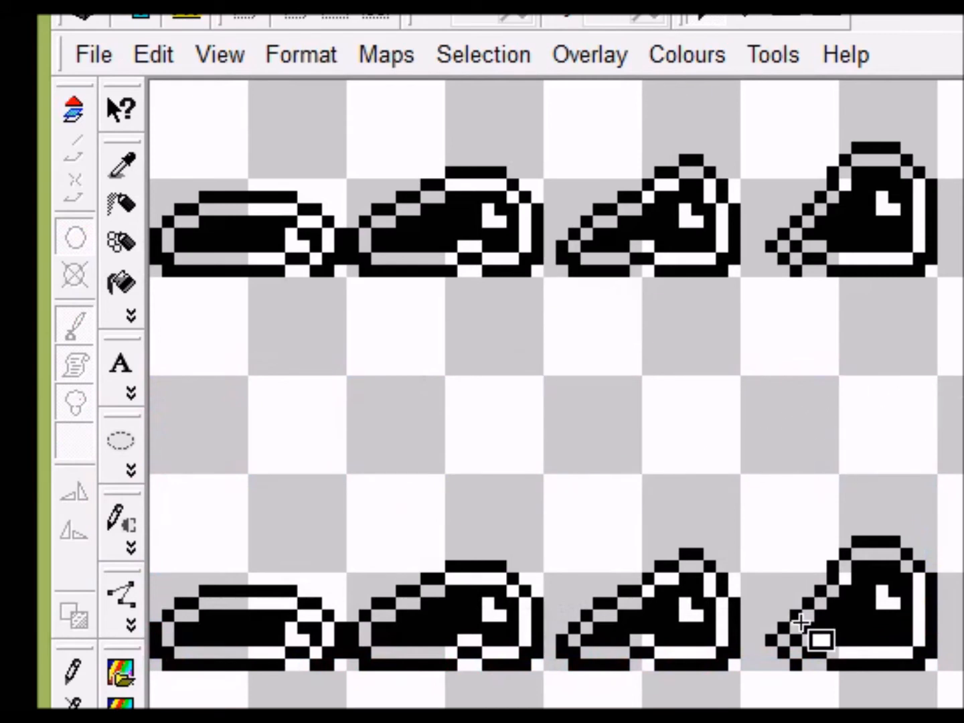
# Step: Select the duplicated row of four slug frames and flip its pixels horizontally
pyautogui.moveTo(176, 506); pyautogui.dragTo(837, 605)
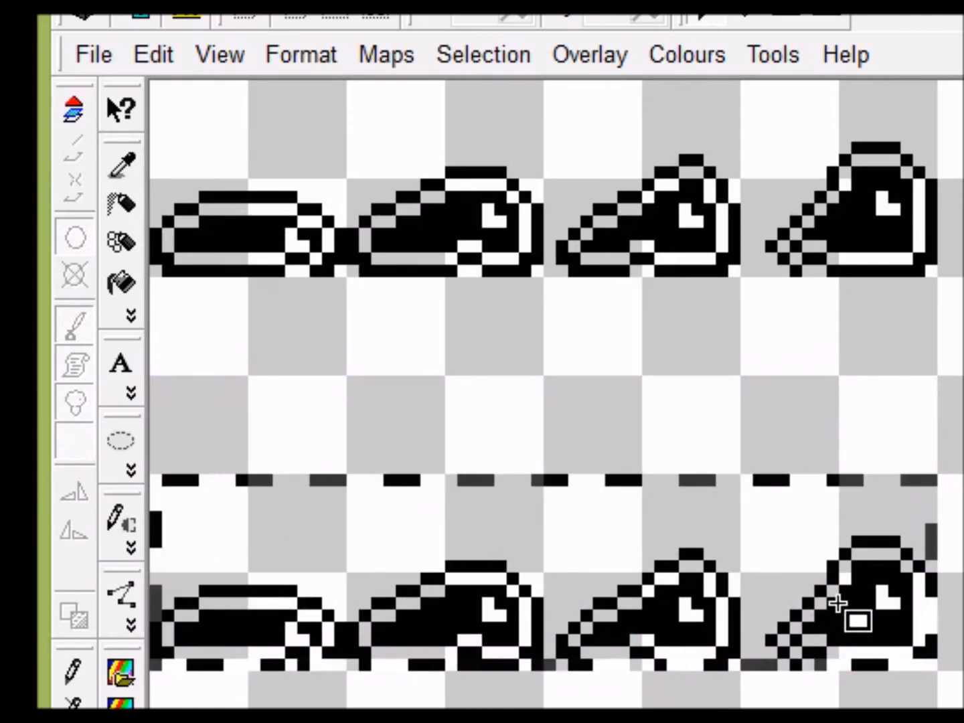
pyautogui.click(149, 59)
pyautogui.moveTo(281, 477)
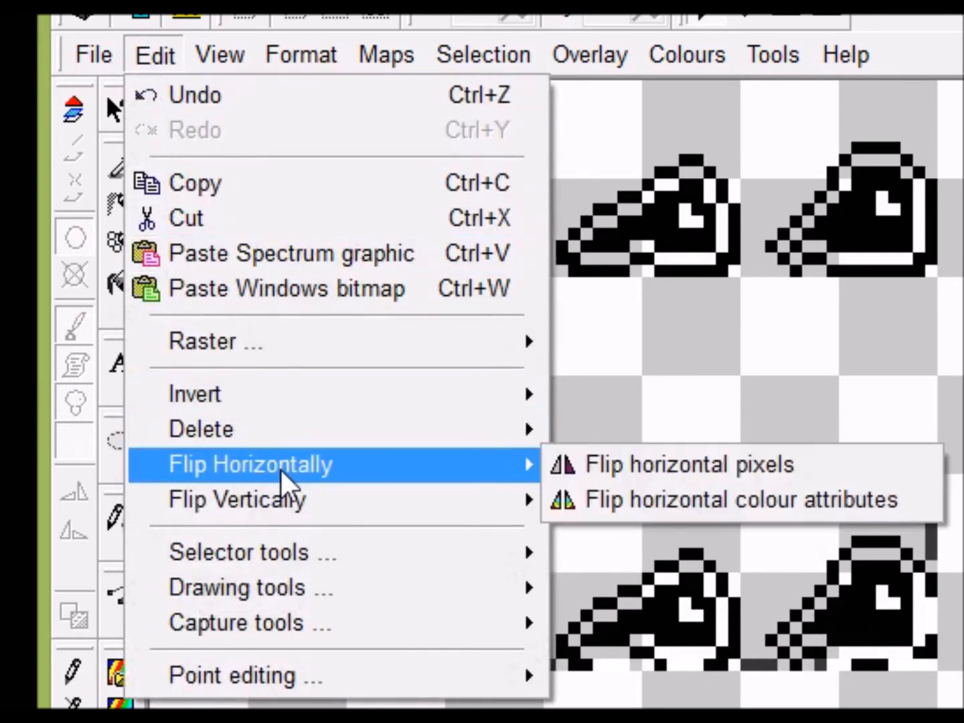
pyautogui.click(647, 466)
pyautogui.click(415, 401)
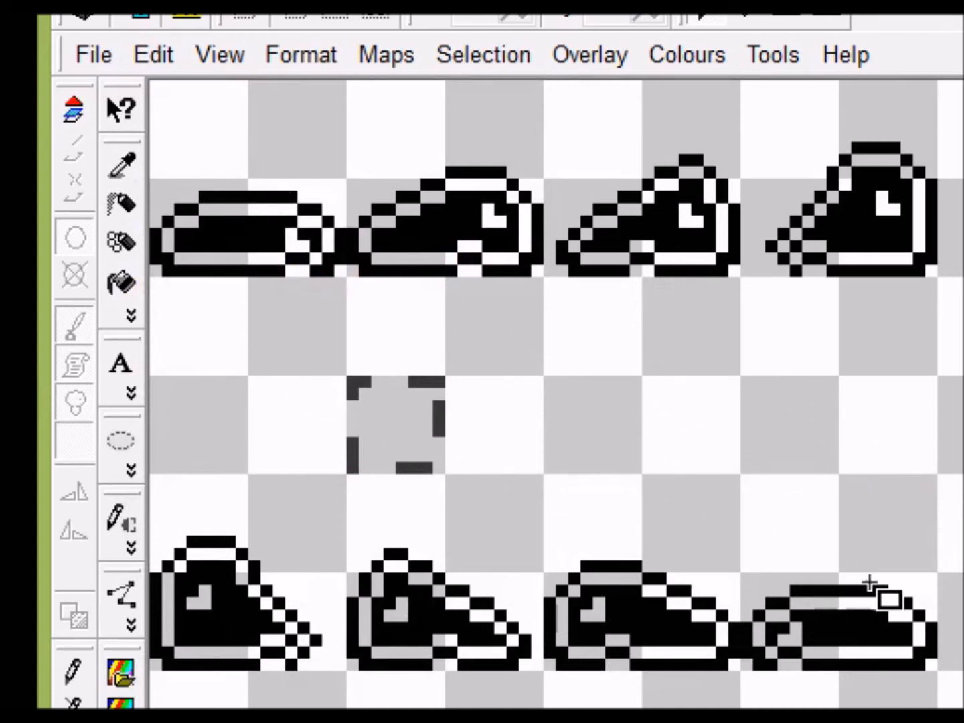
pyautogui.click(570, 425)
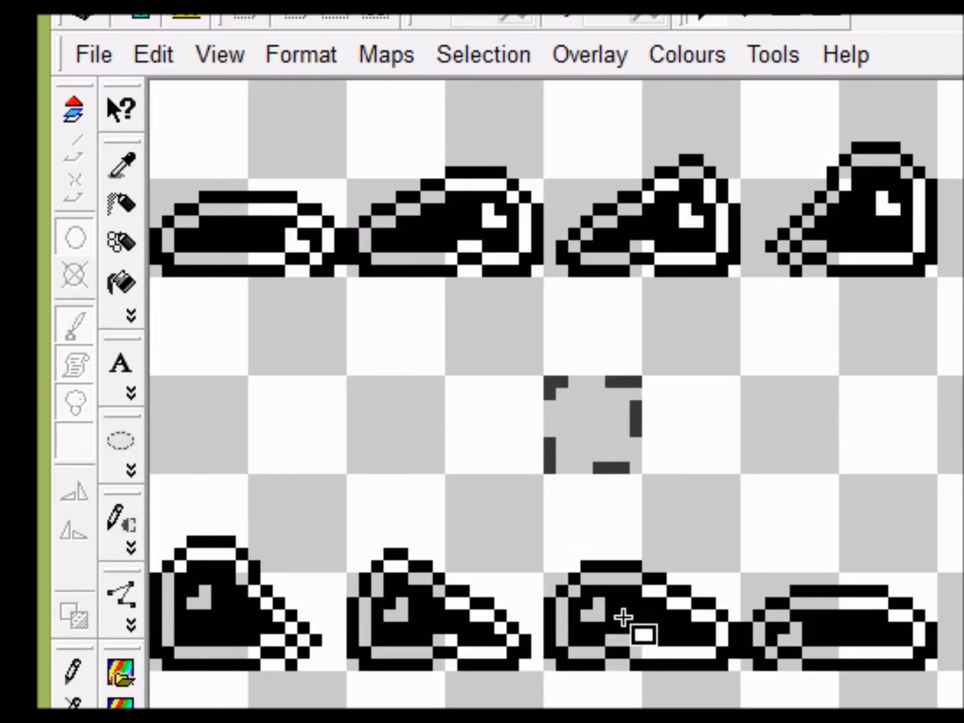
# Step: Move the mirrored flat frame and the mirrored second frame directly beneath their original counterparts
pyautogui.moveTo(777, 532); pyautogui.dragTo(846, 624)
pyautogui.moveTo(824, 576); pyautogui.dragTo(239, 388)
pyautogui.press('Up')
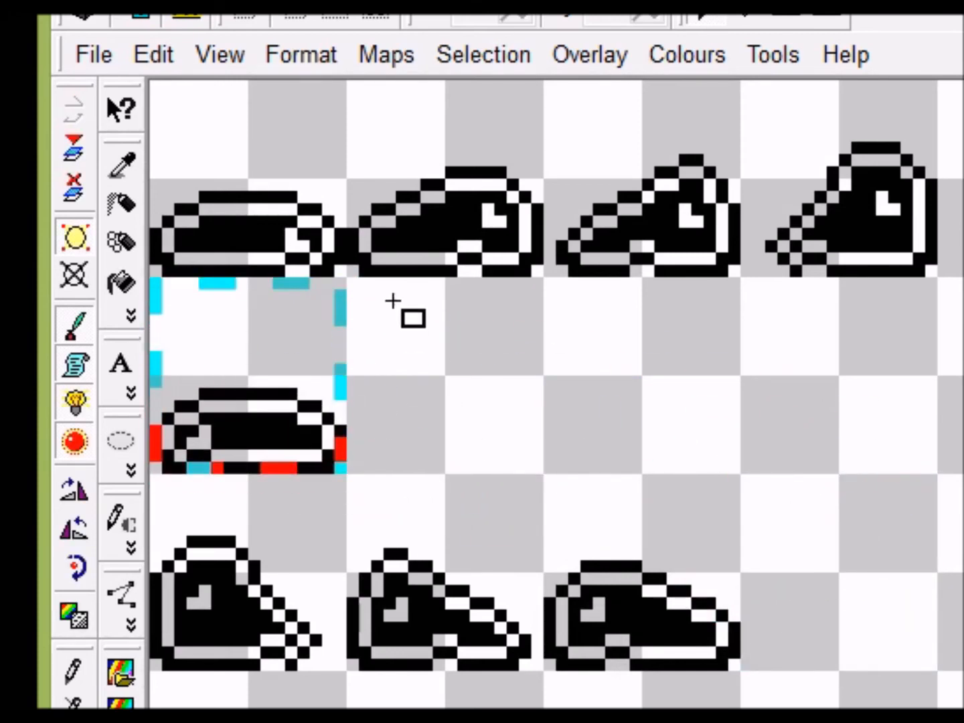
pyautogui.click(487, 389)
pyautogui.moveTo(556, 507); pyautogui.dragTo(684, 636)
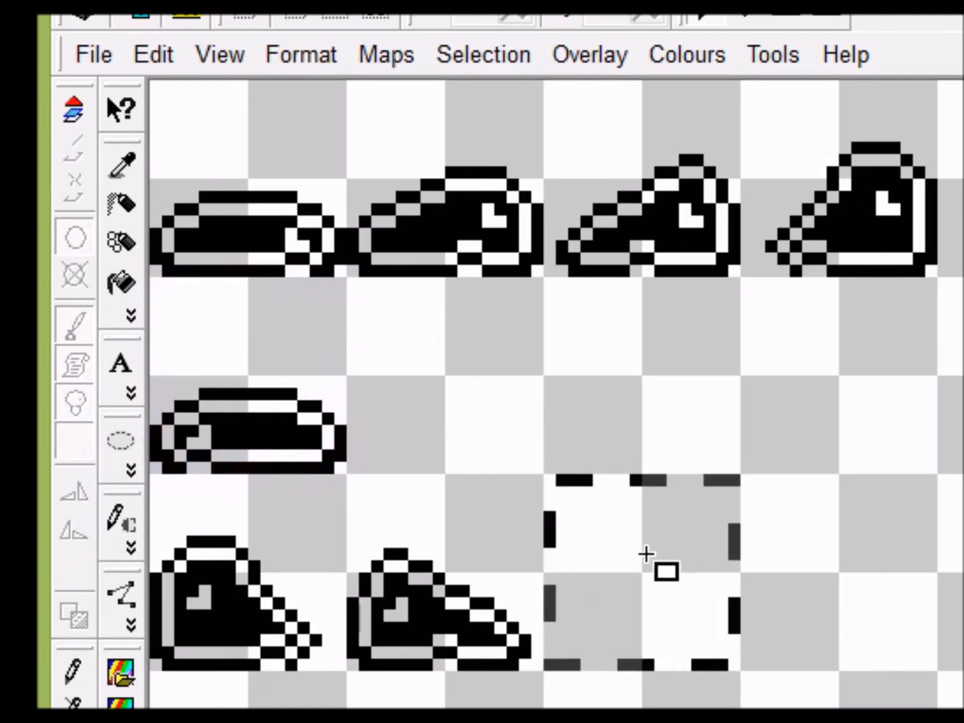
pyautogui.moveTo(642, 586); pyautogui.dragTo(456, 382)
pyautogui.click(618, 407)
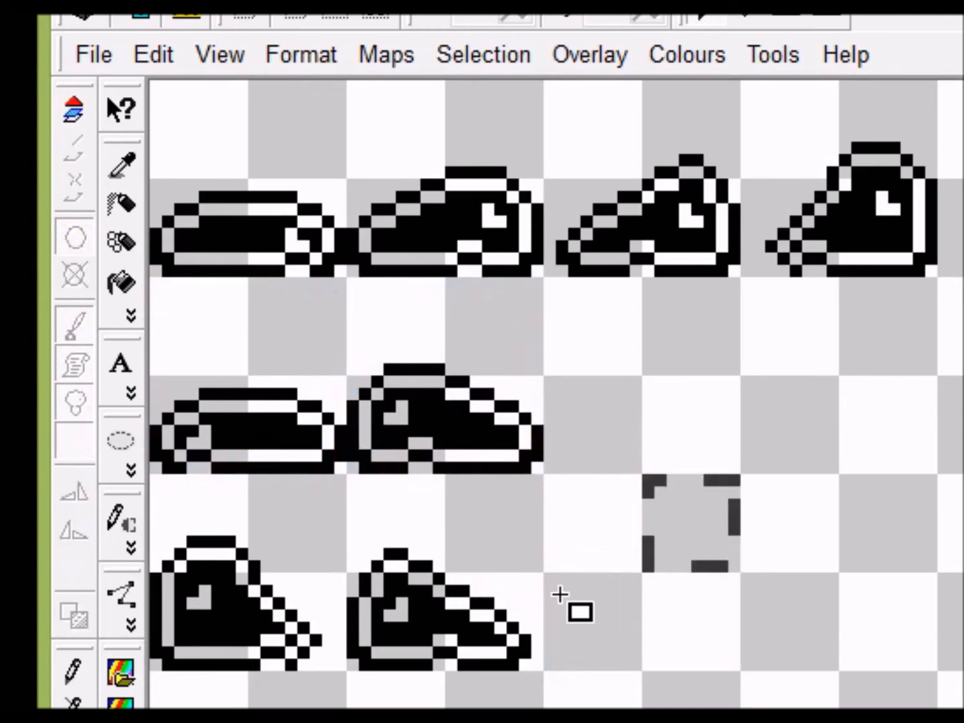
# Step: Move the two remaining mirrored frames directly beneath the third and fourth original frames
pyautogui.moveTo(362, 523)
pyautogui.mouseDown()
pyautogui.moveTo(467, 607)
pyautogui.moveTo(510, 623)
pyautogui.mouseUp()
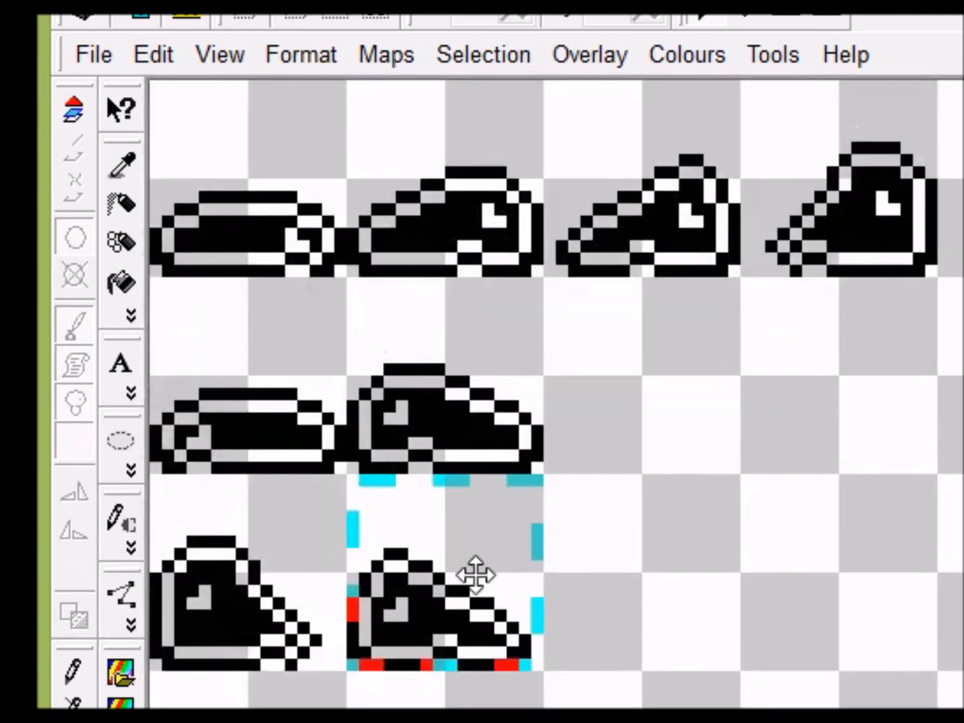
pyautogui.moveTo(474, 570)
pyautogui.mouseDown()
pyautogui.moveTo(652, 473)
pyautogui.moveTo(651, 389)
pyautogui.moveTo(642, 398)
pyautogui.mouseUp()
pyautogui.click(603, 539)
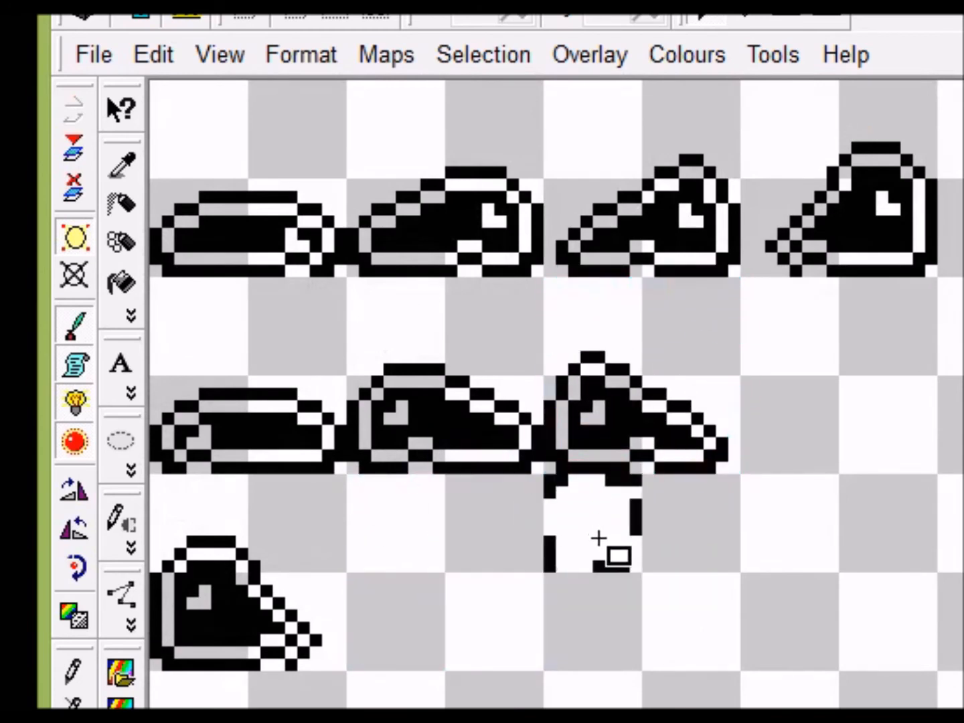
pyautogui.moveTo(221, 570)
pyautogui.mouseDown()
pyautogui.moveTo(211, 544)
pyautogui.moveTo(280, 574)
pyautogui.mouseUp()
pyautogui.press('Delete')
pyautogui.hotkey('ctrl', 'v')
pyautogui.moveTo(287, 581); pyautogui.dragTo(884, 393)
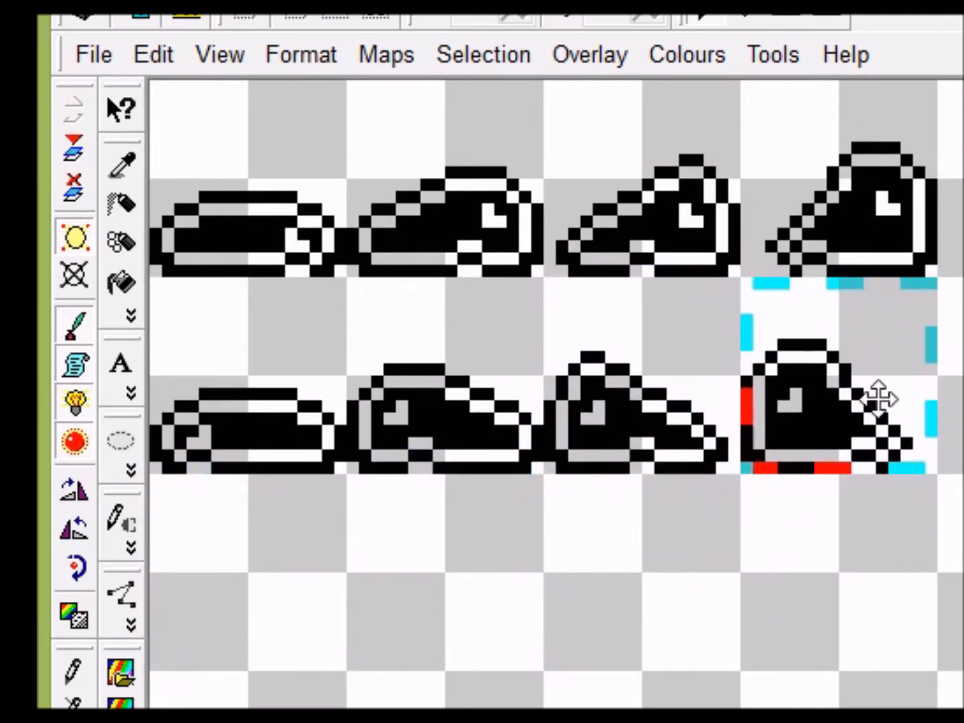
pyautogui.click(757, 580)
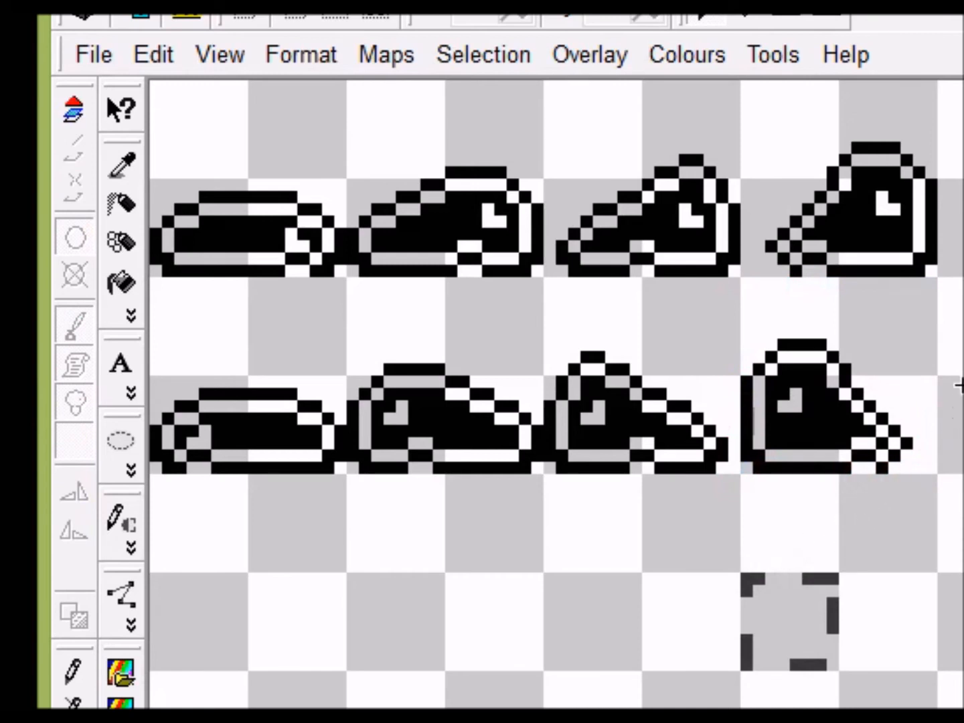
# Step: Cut the third and fourth frames of both rows and paste the block directly beneath the first two frame columns
pyautogui.moveTo(574, 134); pyautogui.dragTo(901, 455)
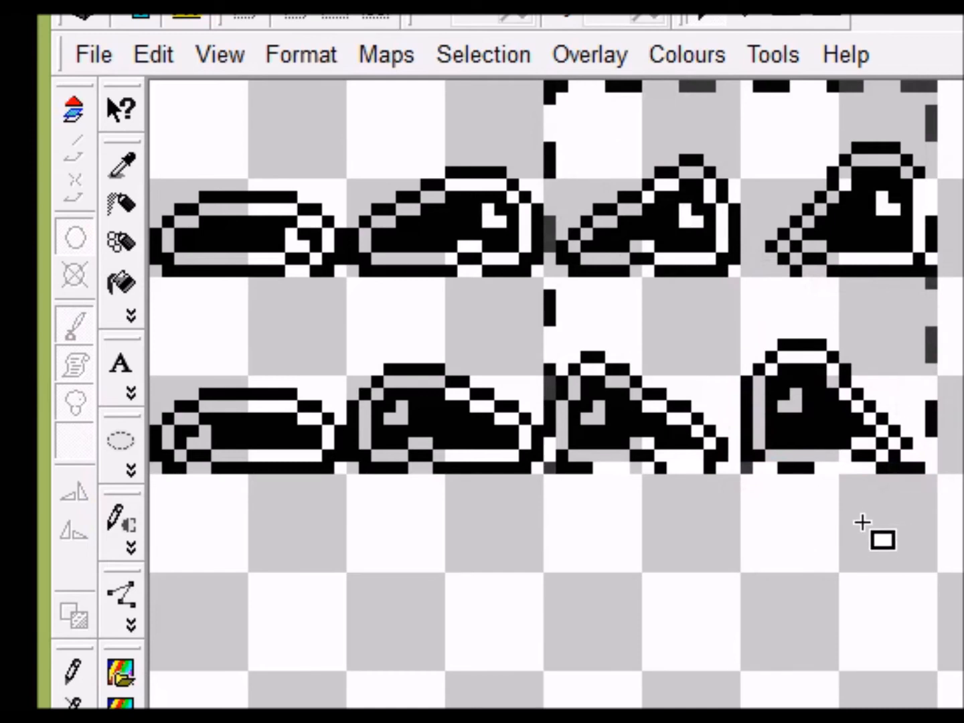
pyautogui.hotkey('ctrl', 'x')
pyautogui.hotkey('ctrl', 'v')
pyautogui.moveTo(683, 215); pyautogui.dragTo(287, 609)
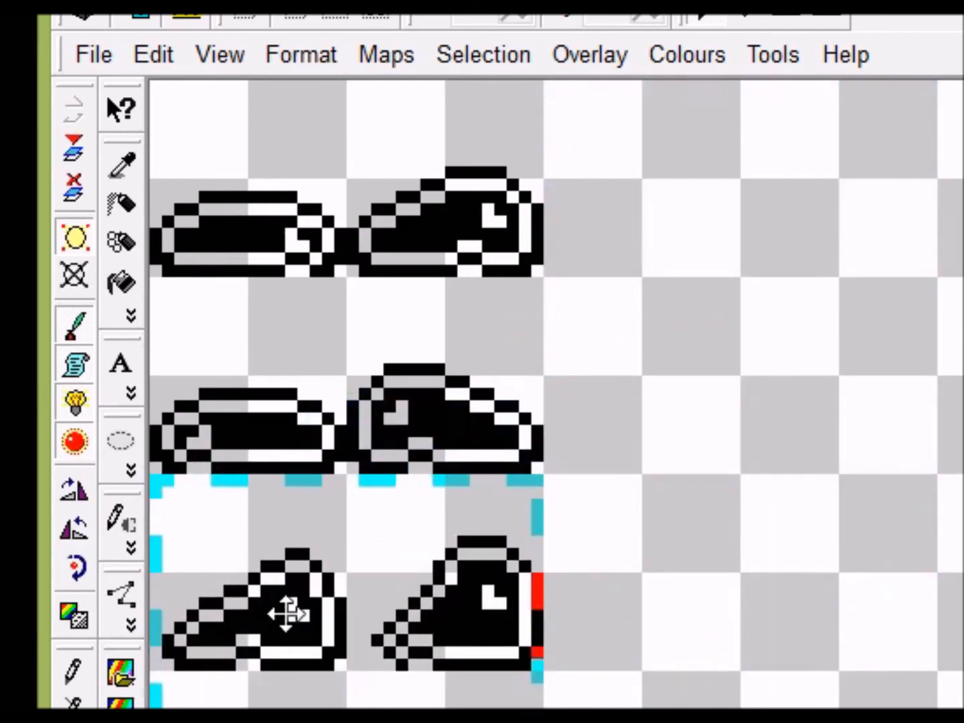
pyautogui.click(659, 374)
pyautogui.click(744, 486)
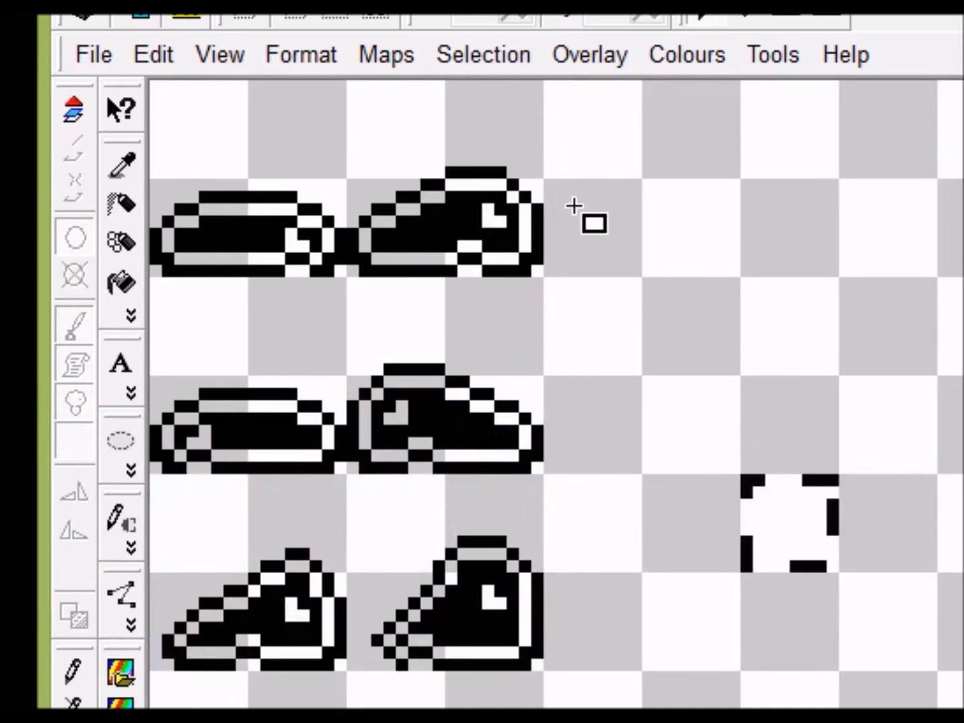
pyautogui.click(624, 146)
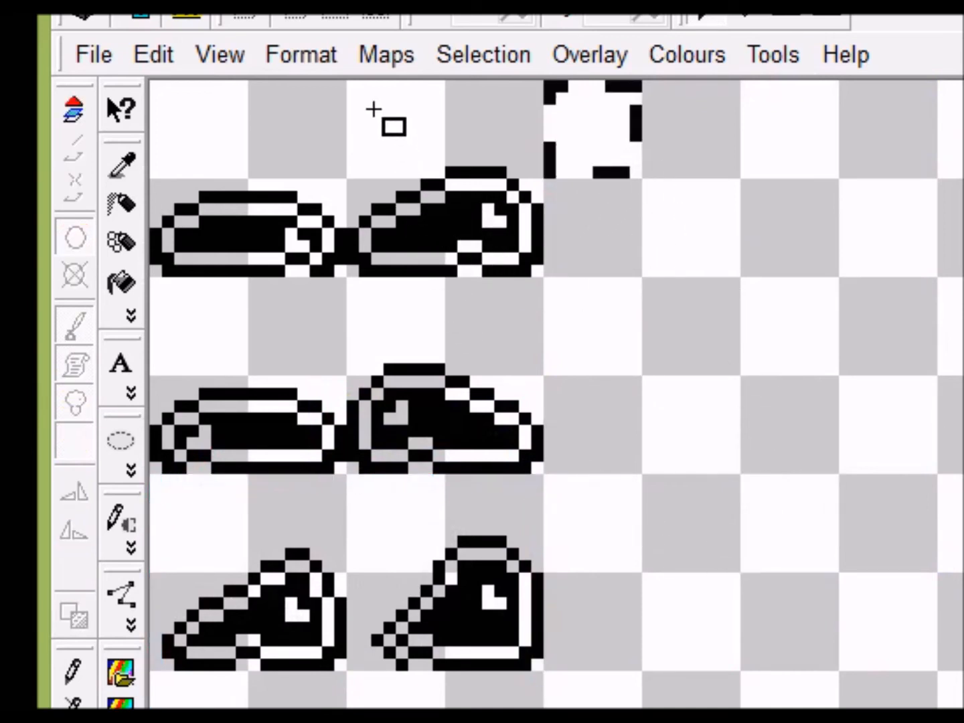
# Step: Cut the second frame of both rows, paste it back shifted two pixels right, and drop the selection
pyautogui.moveTo(363, 109); pyautogui.dragTo(534, 351)
pyautogui.hotkey('ctrl', 'x')
pyautogui.hotkey('ctrl', 'v')
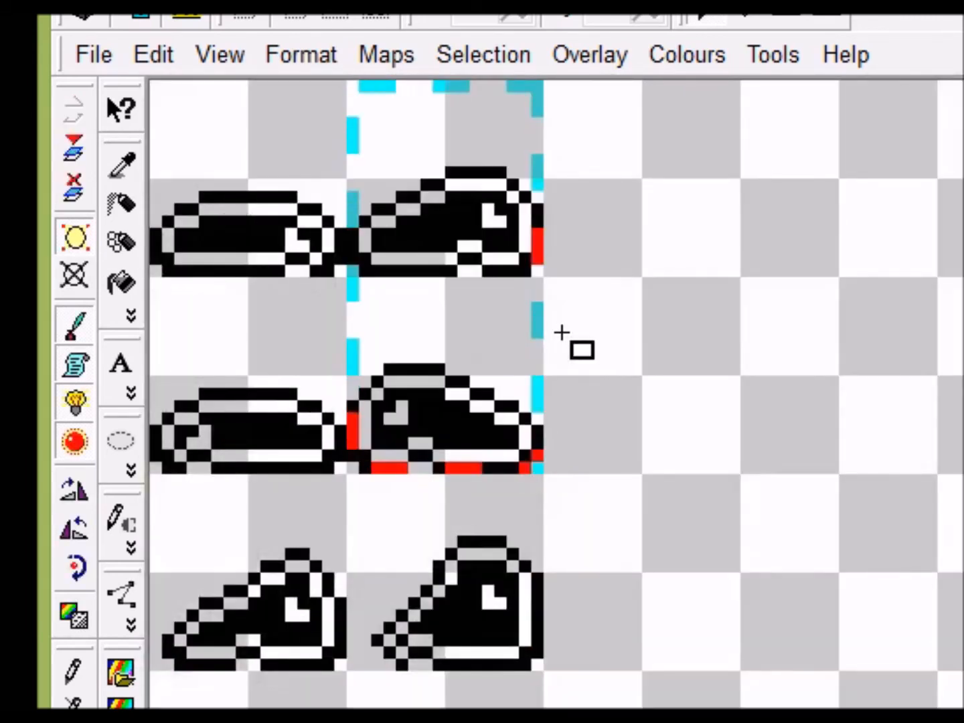
pyautogui.press('Right')
pyautogui.press('Right')
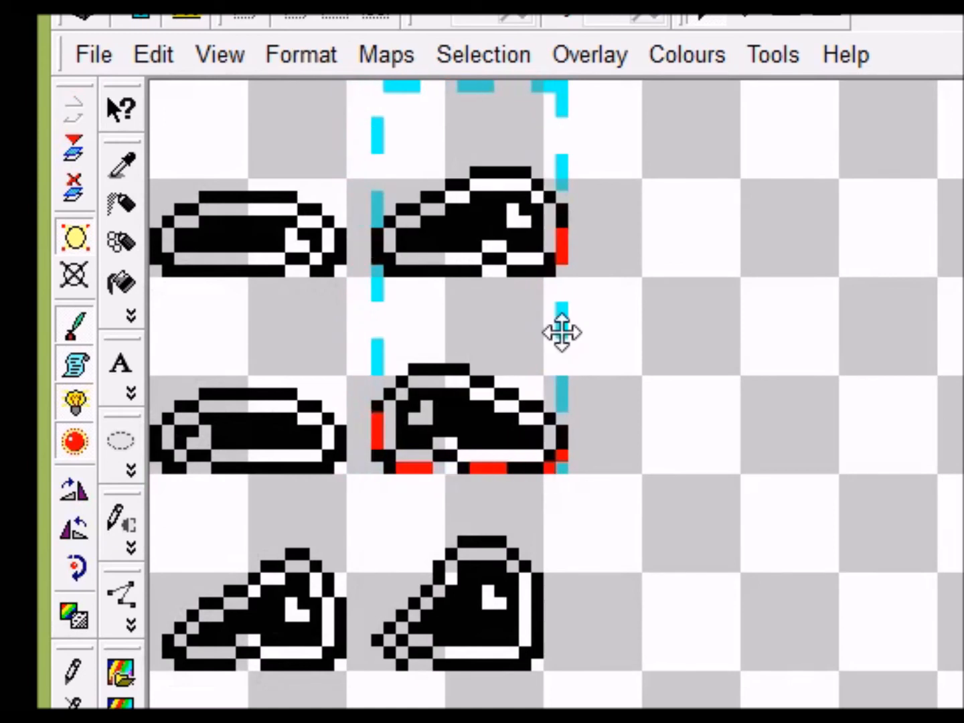
pyautogui.click(695, 323)
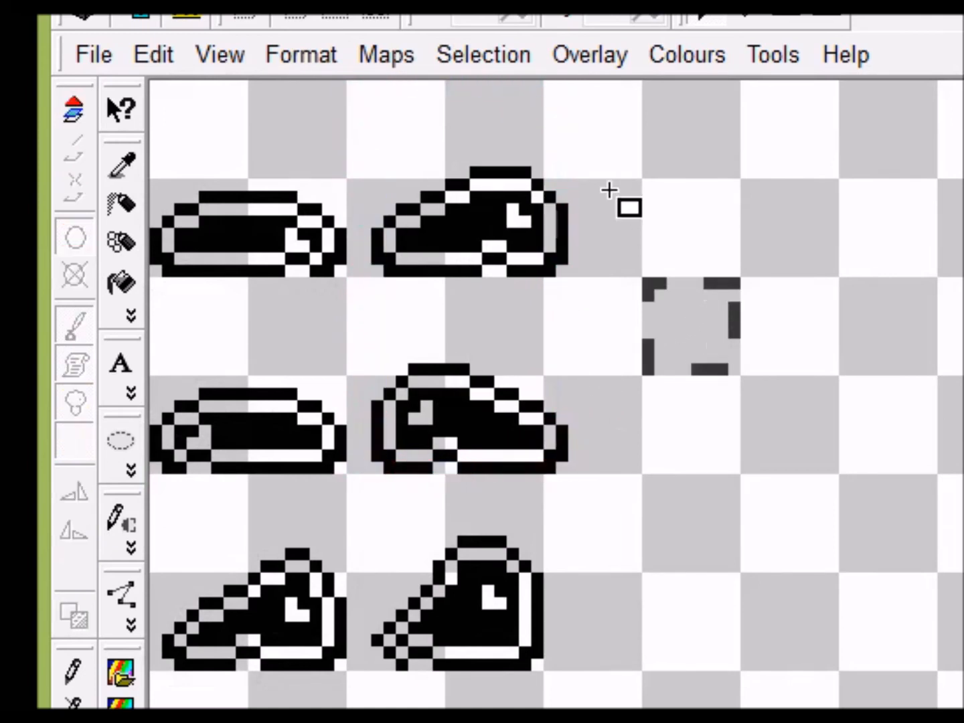
# Step: Wrap the second frames' overflow past their 16-pixel cell by moving that strip 16 pixels left to the cell's start in both rows
pyautogui.click(555, 125)
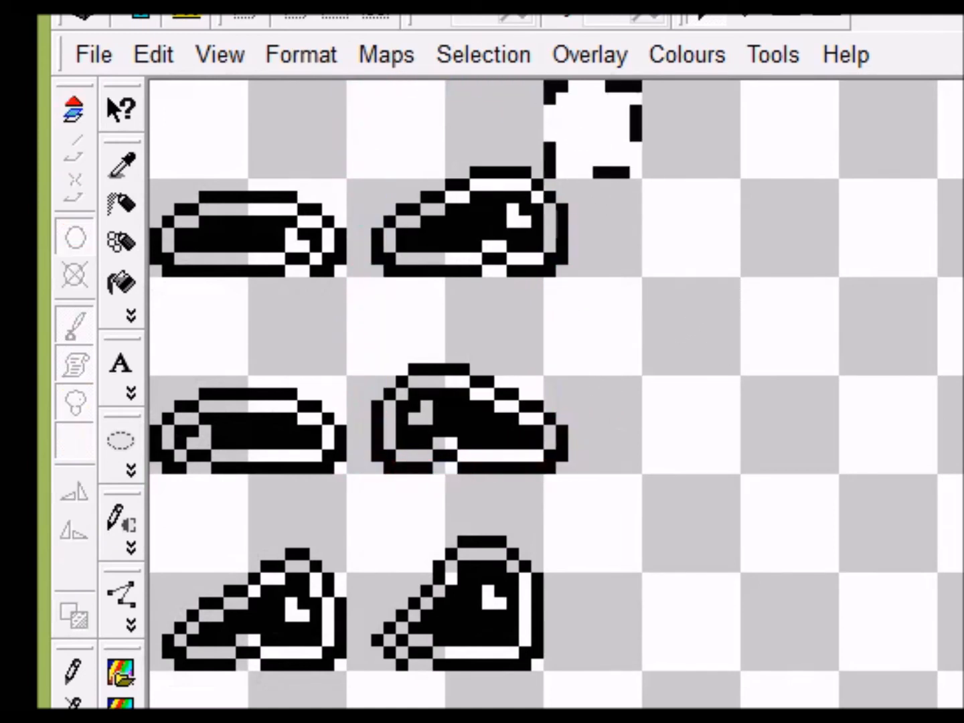
pyautogui.click(581, 247)
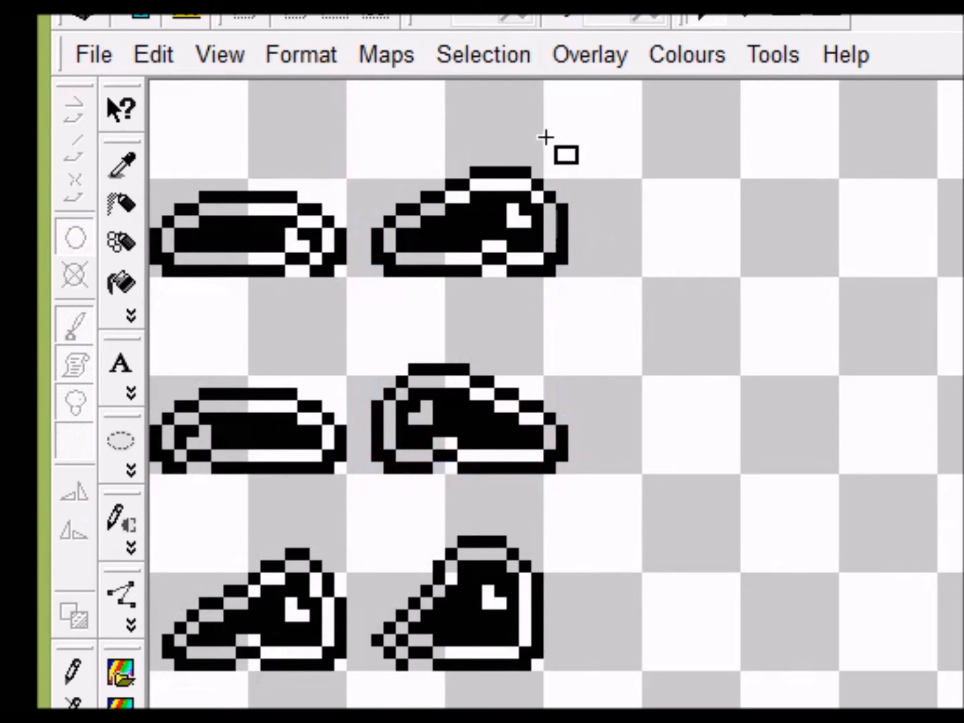
pyautogui.moveTo(545, 136); pyautogui.dragTo(577, 480)
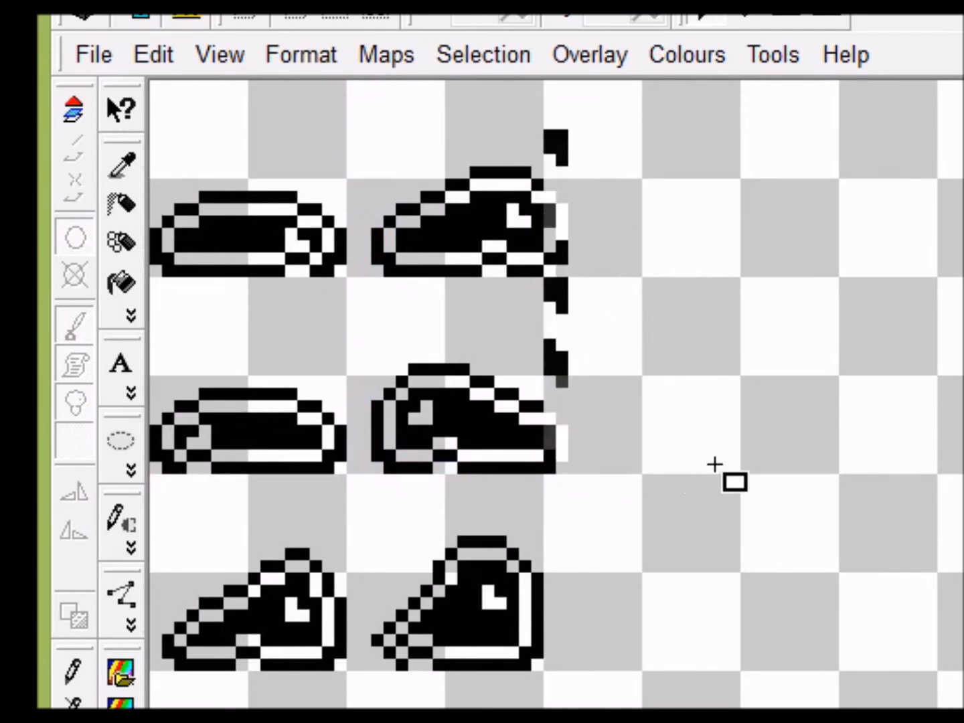
pyautogui.hotkey('ctrl', 'z')
pyautogui.press('Left')
pyautogui.press('Left')
pyautogui.press('Left')
pyautogui.press('Left')
pyautogui.press('Left')
pyautogui.press('Left')
pyautogui.press('Left')
pyautogui.press('Left')
pyautogui.press('Left')
pyautogui.press('Left')
pyautogui.press('Left')
pyautogui.press('Left')
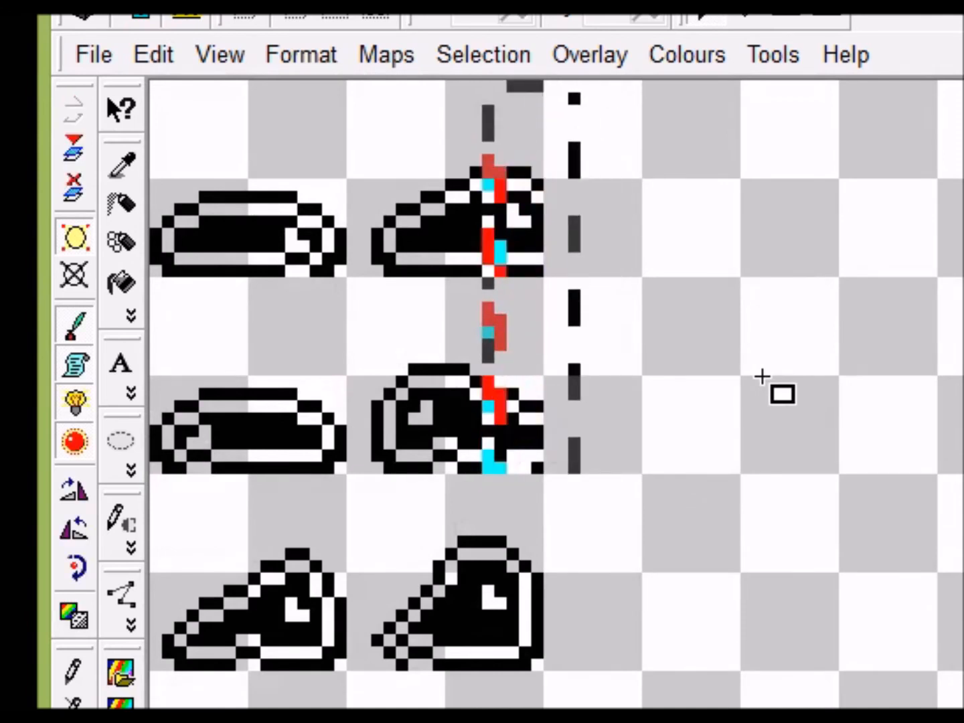
pyautogui.press('Left')
pyautogui.press('Left')
pyautogui.press('Left')
pyautogui.press('Left')
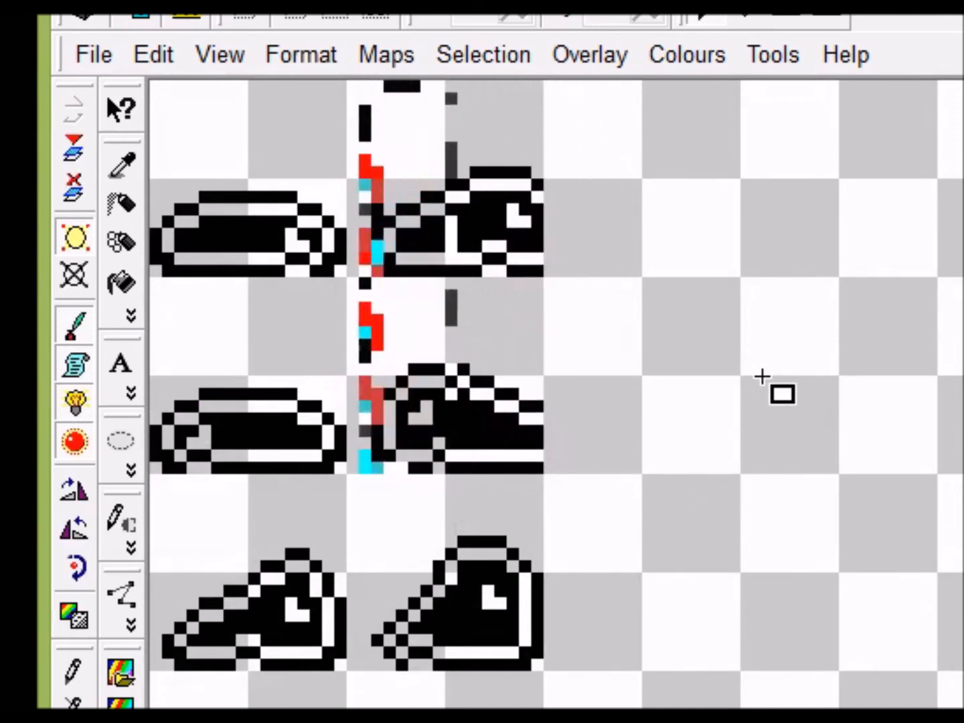
pyautogui.click(716, 362)
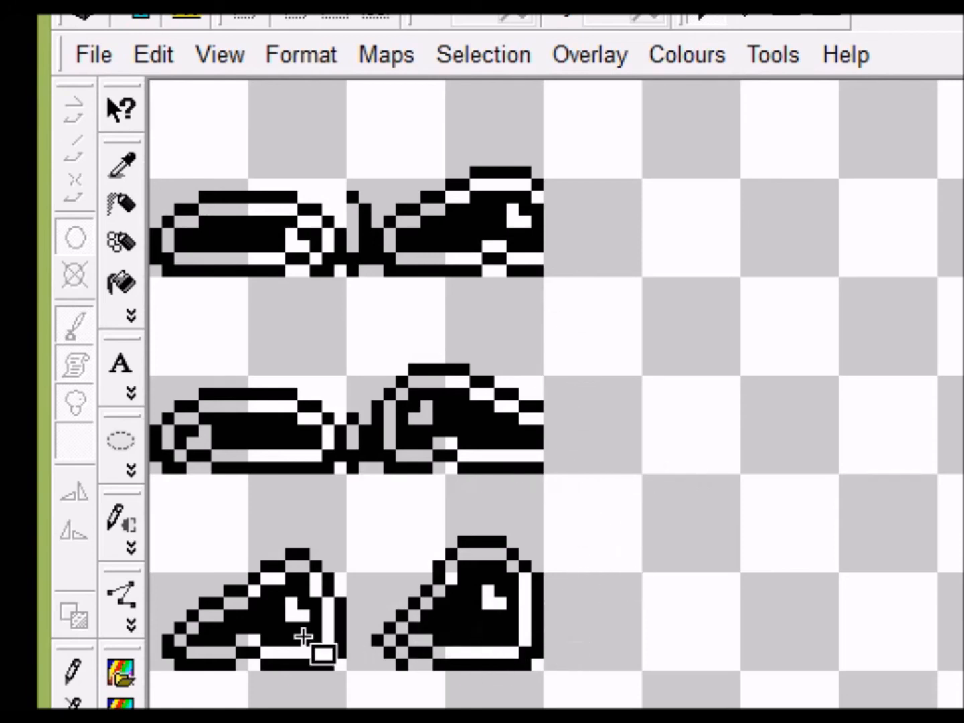
# Step: Move the third frame pair directly beside the second frame's cell and shift it four pixels right
pyautogui.moveTo(158, 501); pyautogui.dragTo(242, 604)
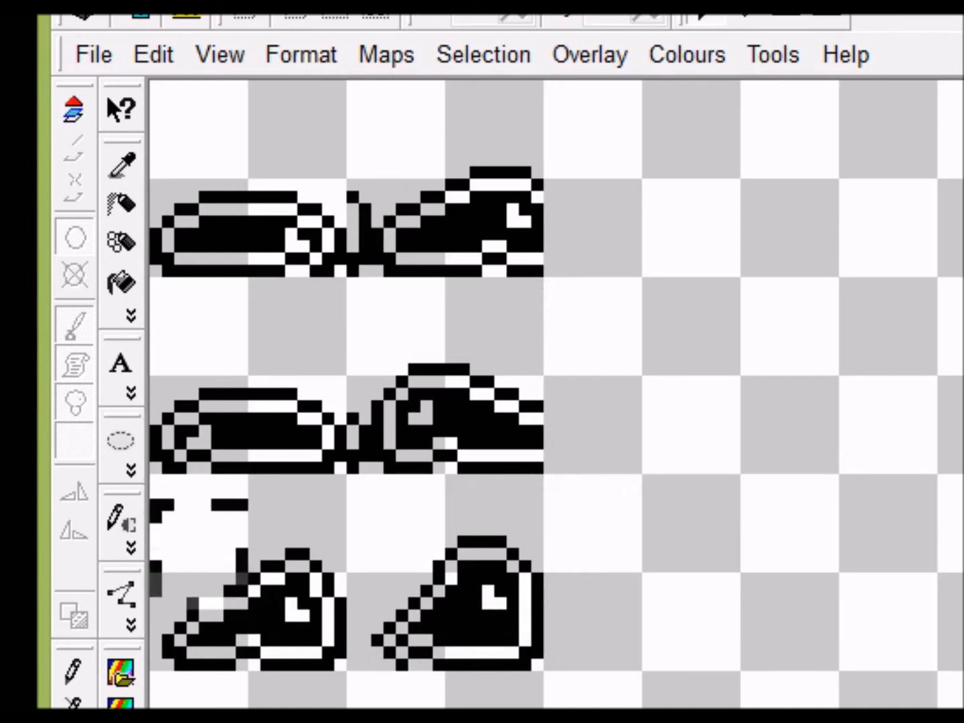
pyautogui.click(279, 541)
pyautogui.moveTo(166, 509); pyautogui.dragTo(346, 709)
pyautogui.moveTo(286, 647); pyautogui.dragTo(690, 262)
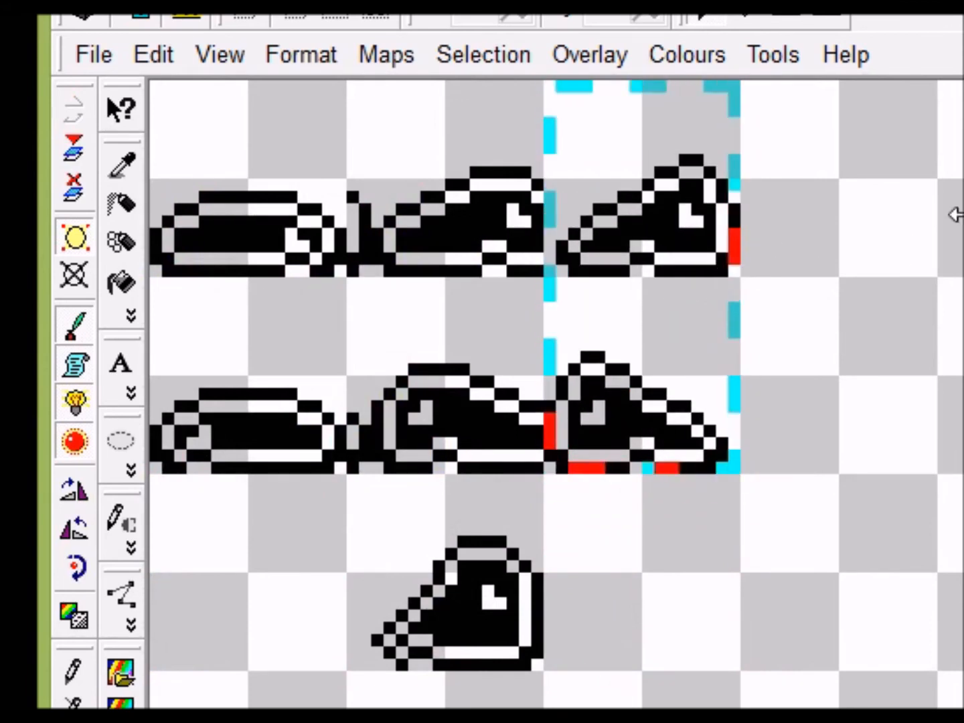
pyautogui.press('Right')
pyautogui.press('Right')
pyautogui.press('Right')
pyautogui.press('Right')
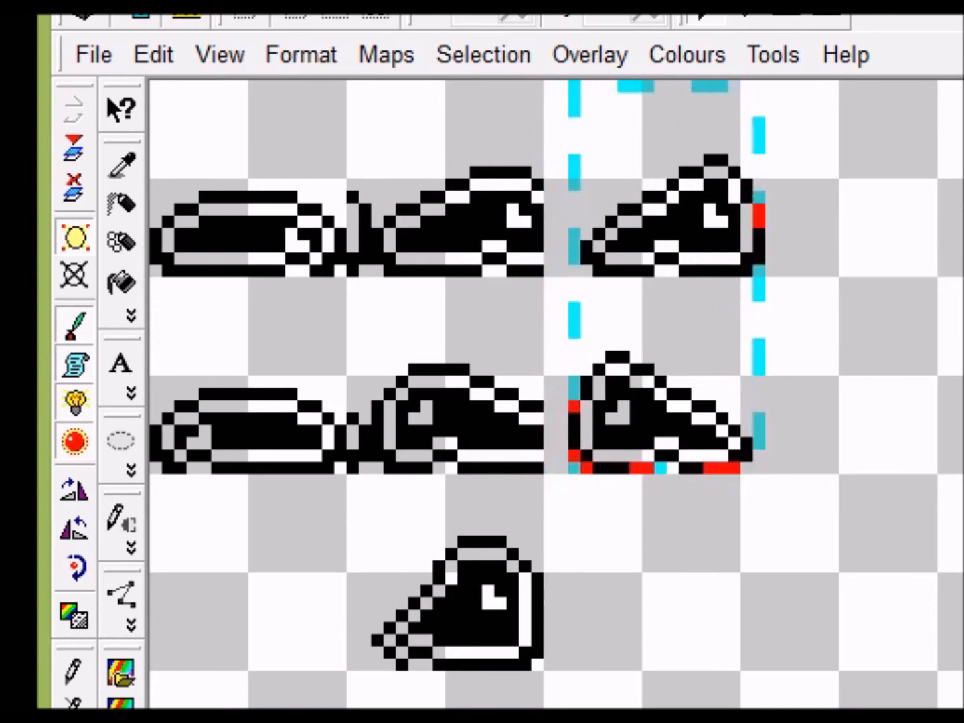
pyautogui.click(842, 333)
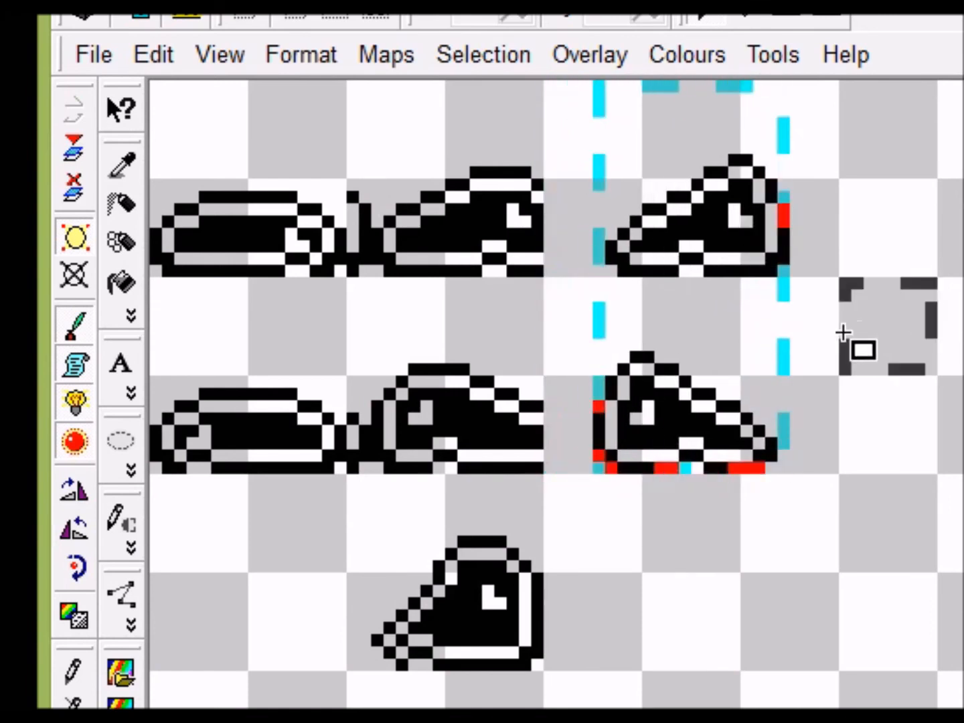
# Step: Cut the third frames' overflow strip in both rows and move it 16 pixels left to the start of their cell
pyautogui.moveTo(741, 112); pyautogui.dragTo(758, 319)
pyautogui.click(861, 223)
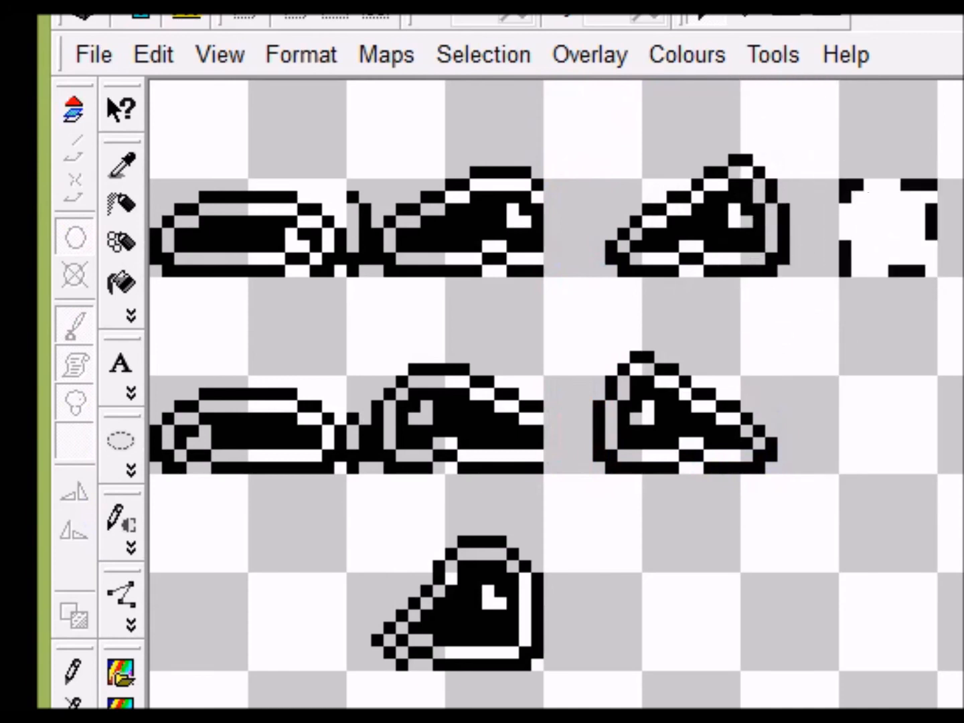
pyautogui.moveTo(742, 116); pyautogui.dragTo(790, 479)
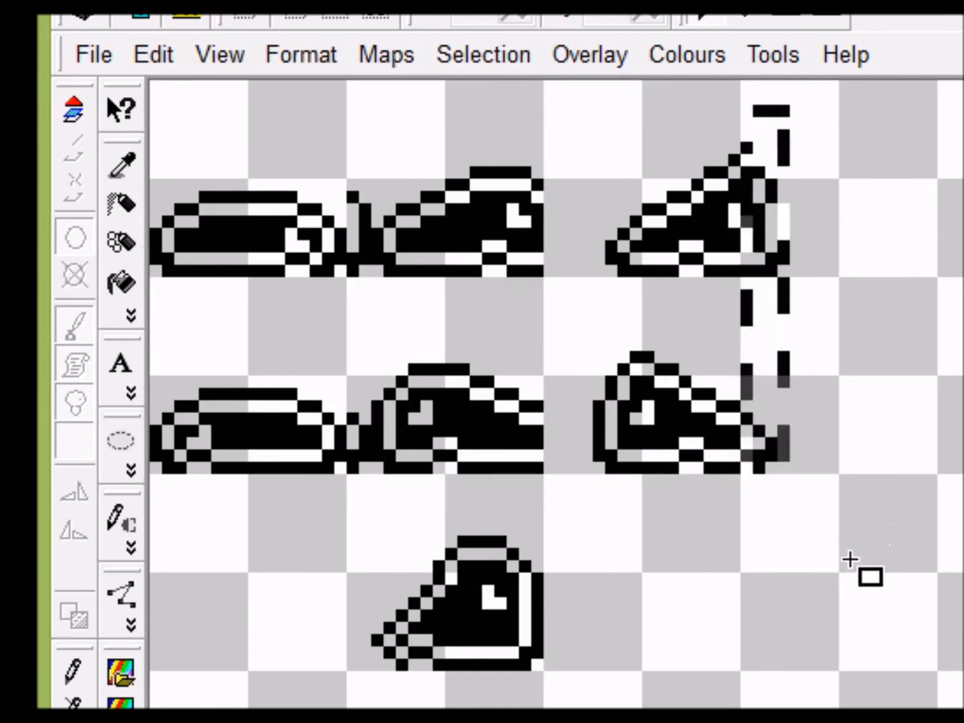
pyautogui.hotkey('ctrl', 'x')
pyautogui.hotkey('ctrl', 'v')
pyautogui.press('Left')
pyautogui.press('Left')
pyautogui.press('Left')
pyautogui.press('Left')
pyautogui.press('Left')
pyautogui.press('Left')
pyautogui.press('Left')
pyautogui.press('Left')
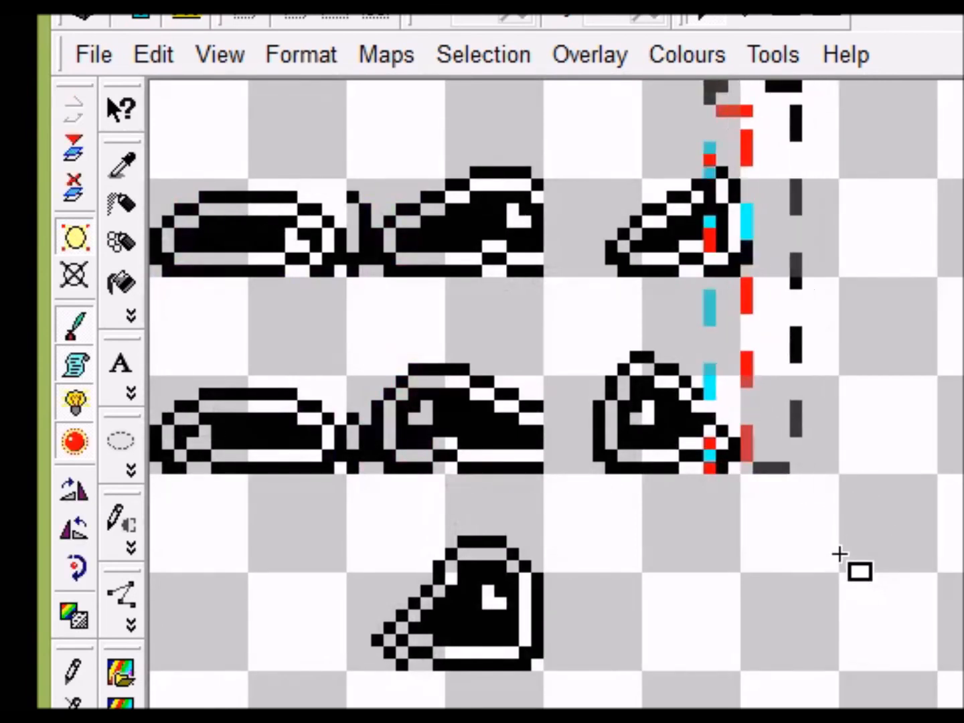
pyautogui.press('Left')
pyautogui.press('Left')
pyautogui.press('Left')
pyautogui.press('Left')
pyautogui.press('Left')
pyautogui.press('Left')
pyautogui.press('Left')
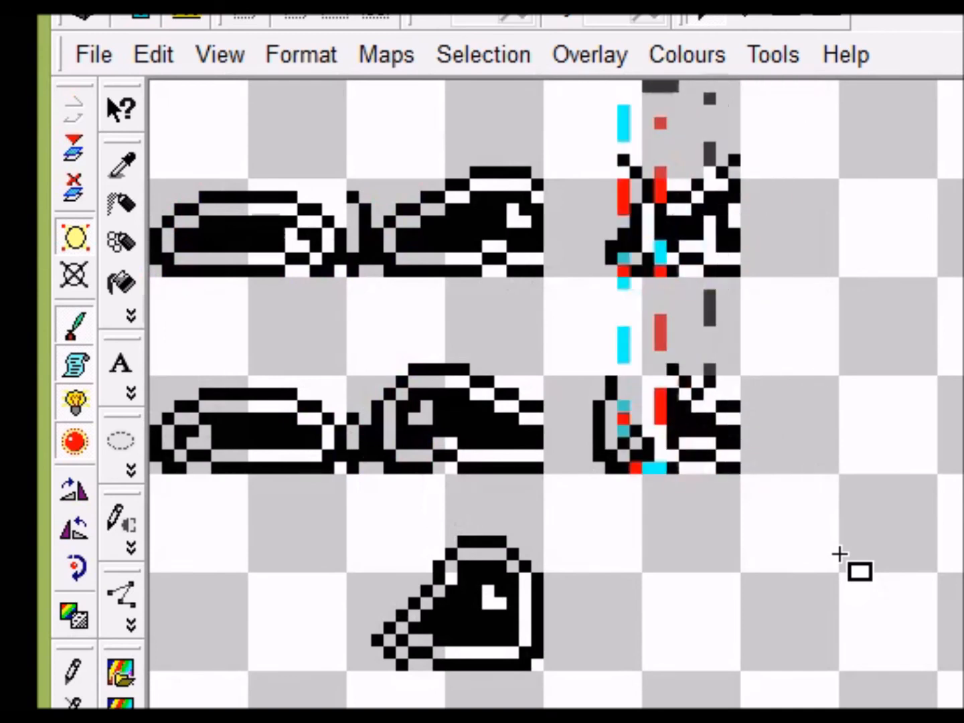
pyautogui.press('Left')
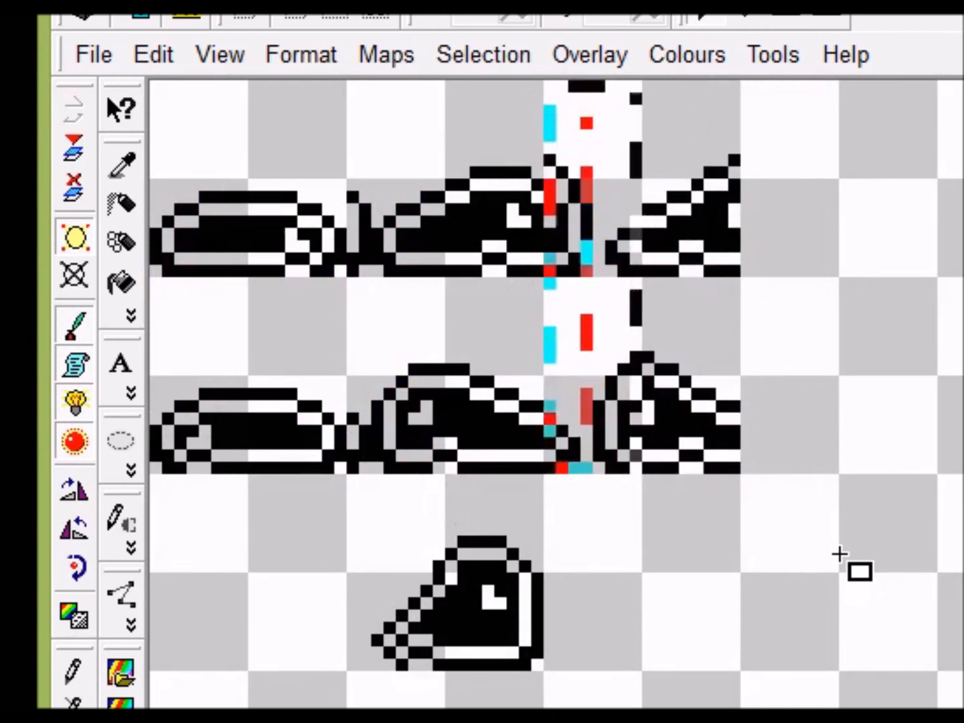
pyautogui.click(795, 593)
pyautogui.click(687, 612)
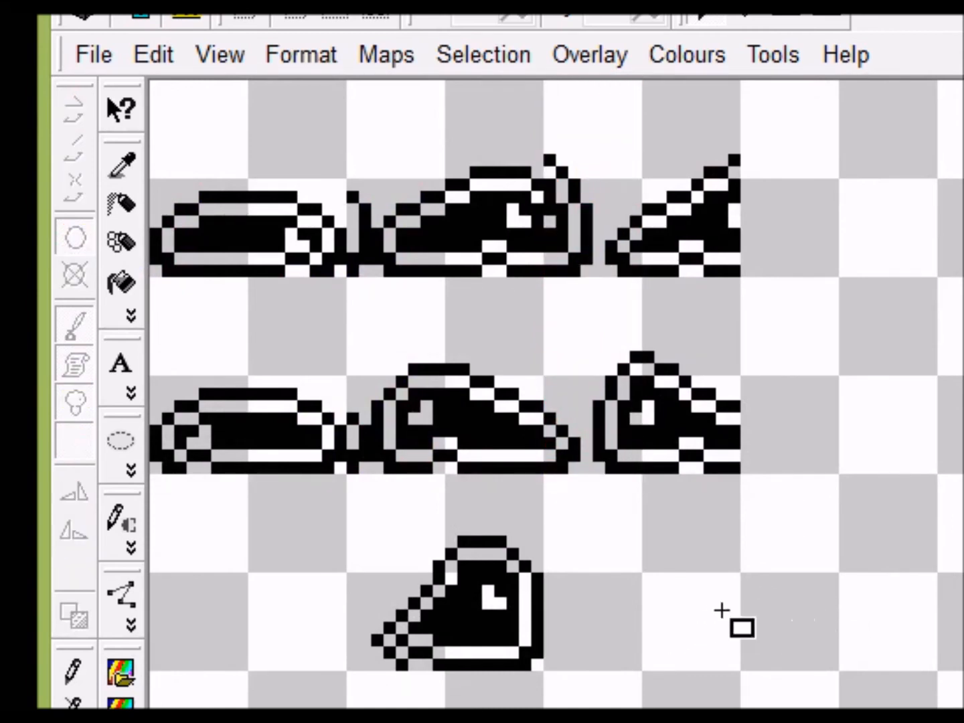
# Step: Move the fourth frame pair directly beside the third frame's cell and shift it six pixels right
pyautogui.moveTo(361, 503); pyautogui.dragTo(501, 719)
pyautogui.click(608, 569)
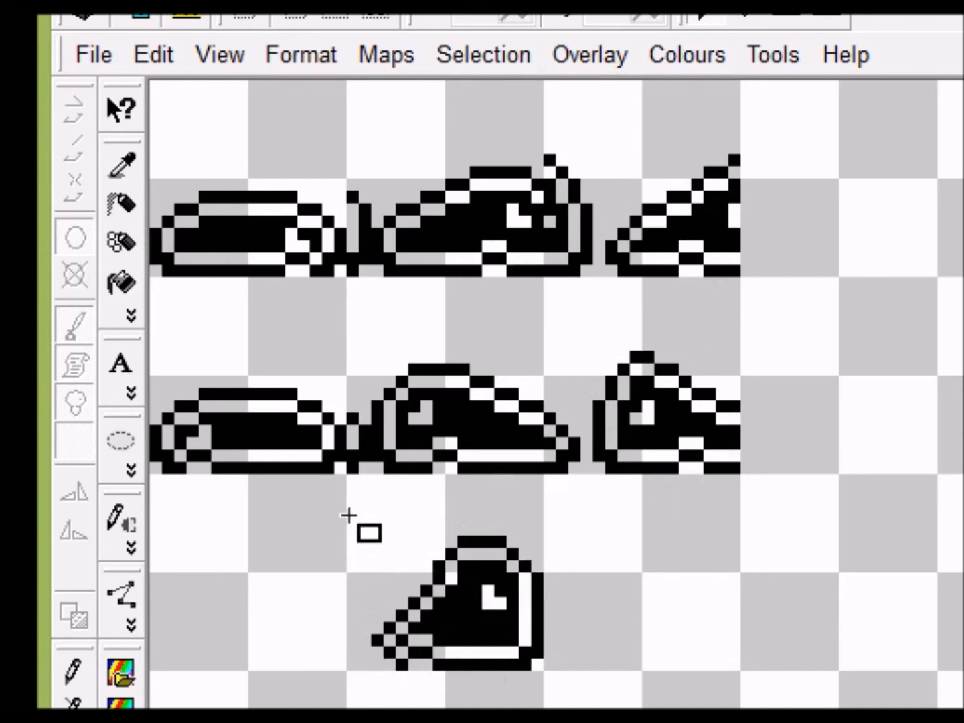
pyautogui.moveTo(349, 479); pyautogui.dragTo(540, 717)
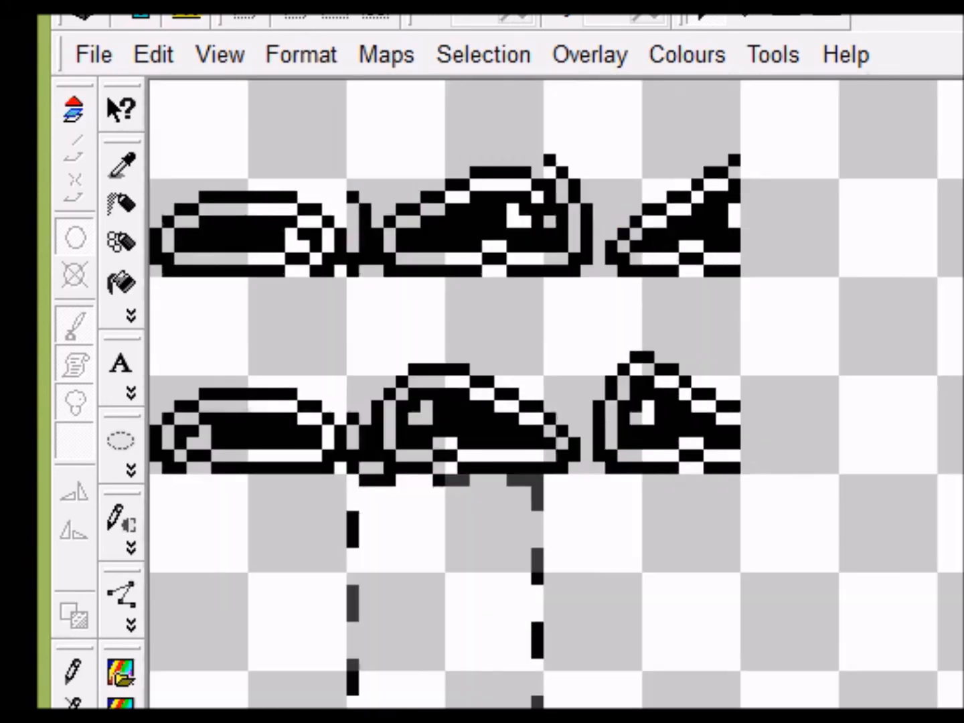
pyautogui.moveTo(467, 635); pyautogui.dragTo(857, 244)
pyautogui.click(790, 577)
pyautogui.moveTo(935, 443); pyautogui.dragTo(930, 439)
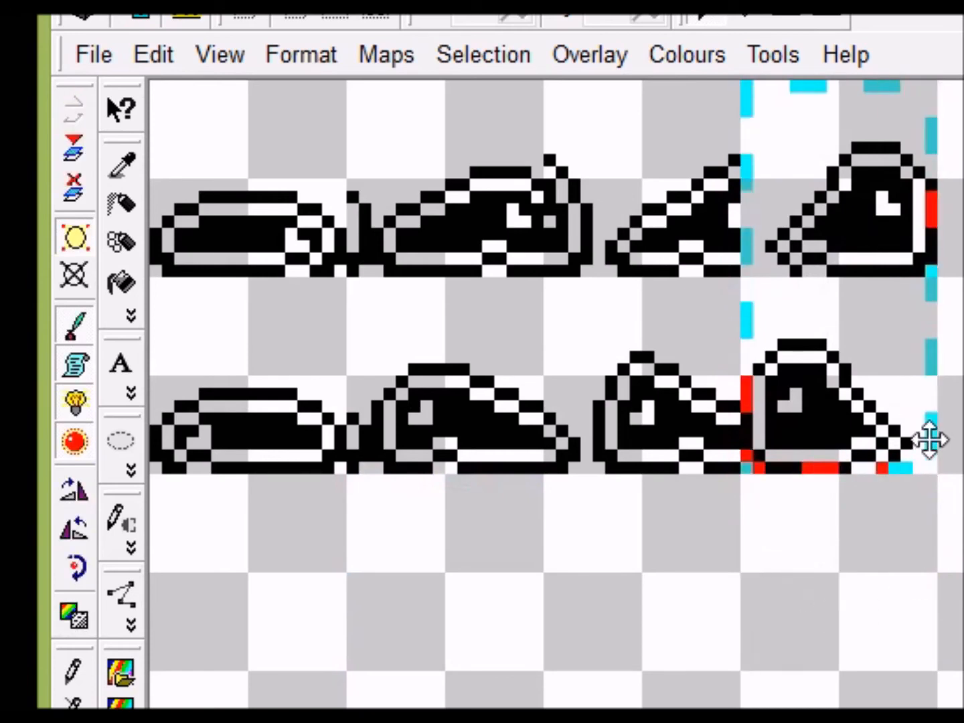
pyautogui.press('Right')
pyautogui.press('Right')
pyautogui.press('Right')
pyautogui.press('Right')
pyautogui.press('Right')
pyautogui.press('Right')
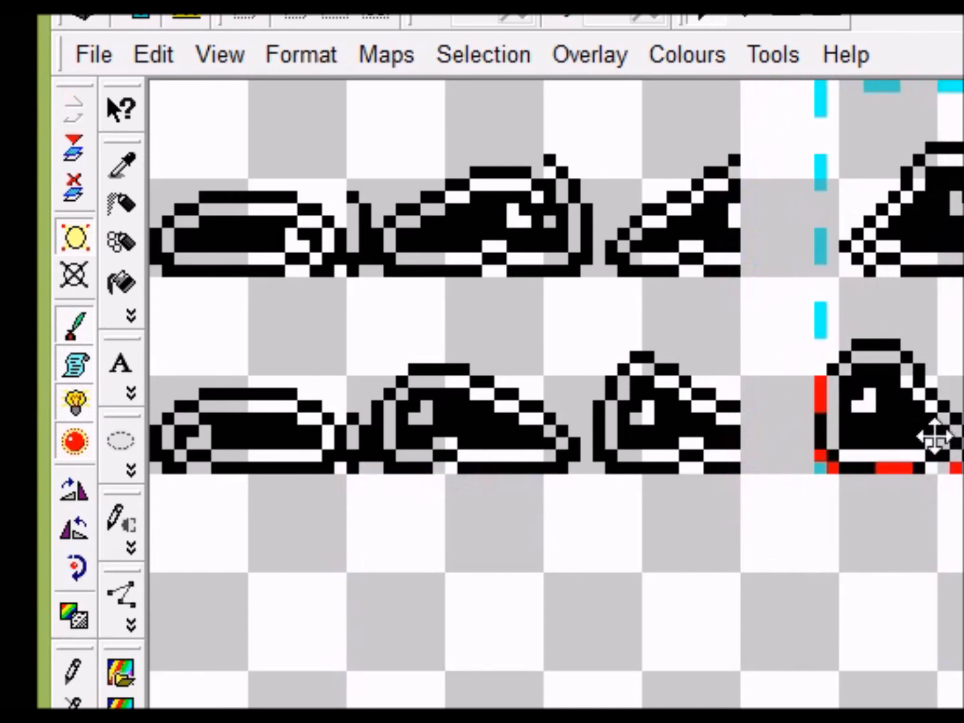
pyautogui.hotkey('ctrl', 'd')
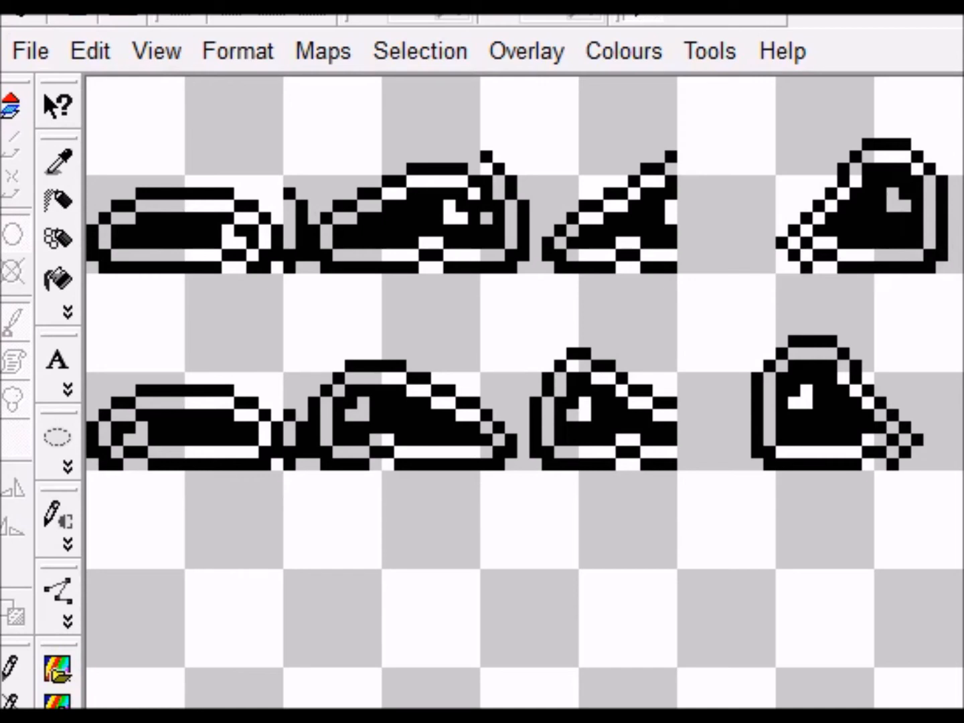
pyautogui.moveTo(872, 101); pyautogui.dragTo(949, 480)
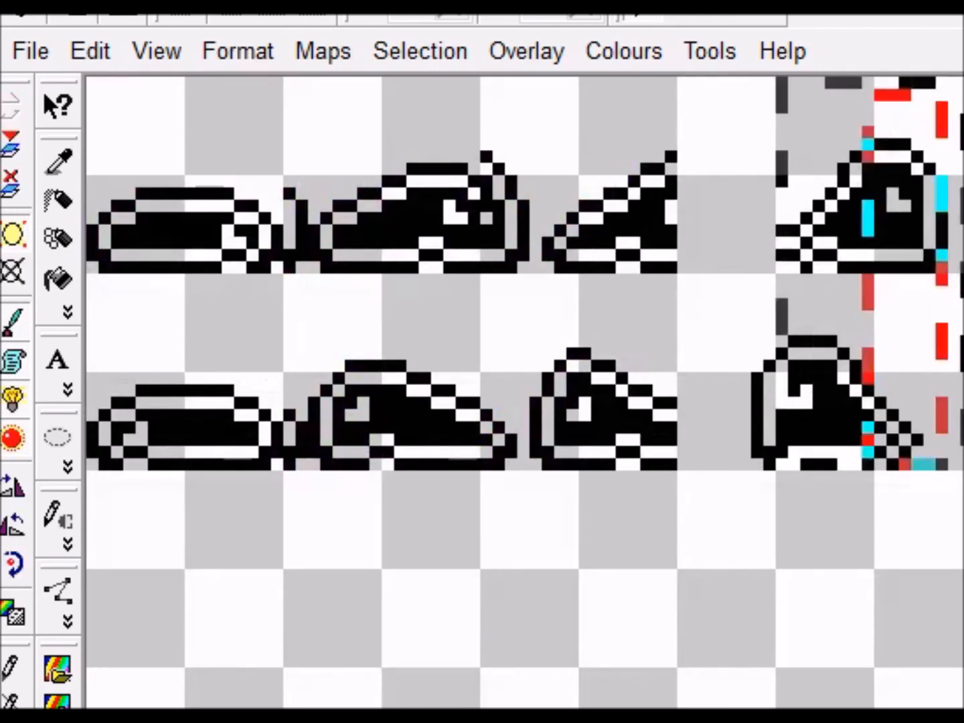
pyautogui.press('Left')
pyautogui.press('Left')
pyautogui.press('Left')
pyautogui.press('Left')
pyautogui.press('Left')
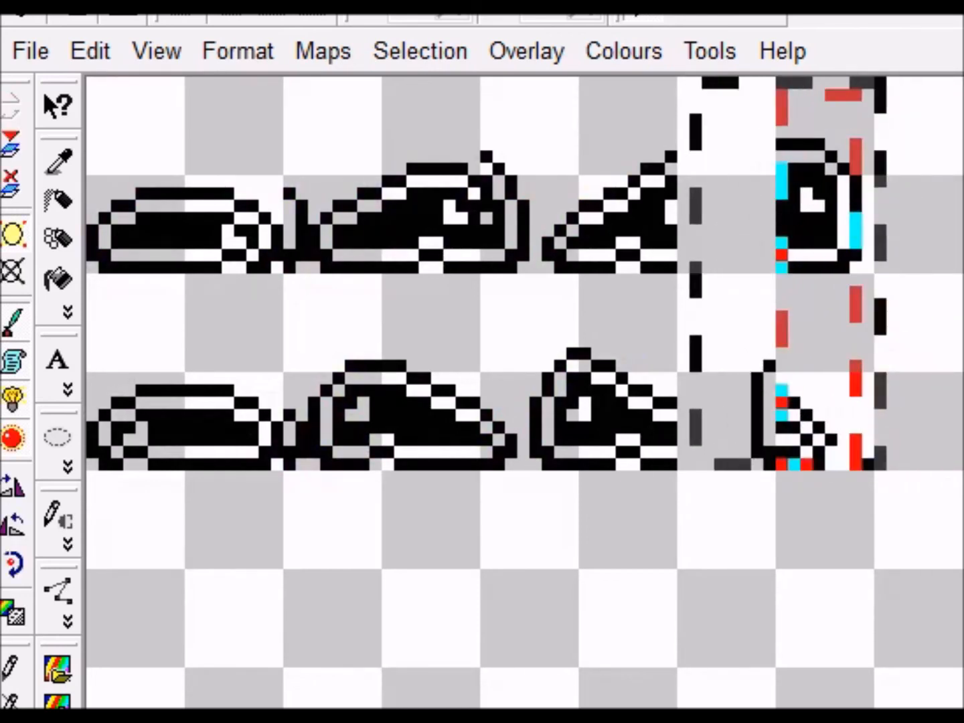
pyautogui.press('Left')
pyautogui.press('Left')
pyautogui.press('Left')
pyautogui.press('Left')
pyautogui.press('Left')
pyautogui.press('Left')
pyautogui.press('Left')
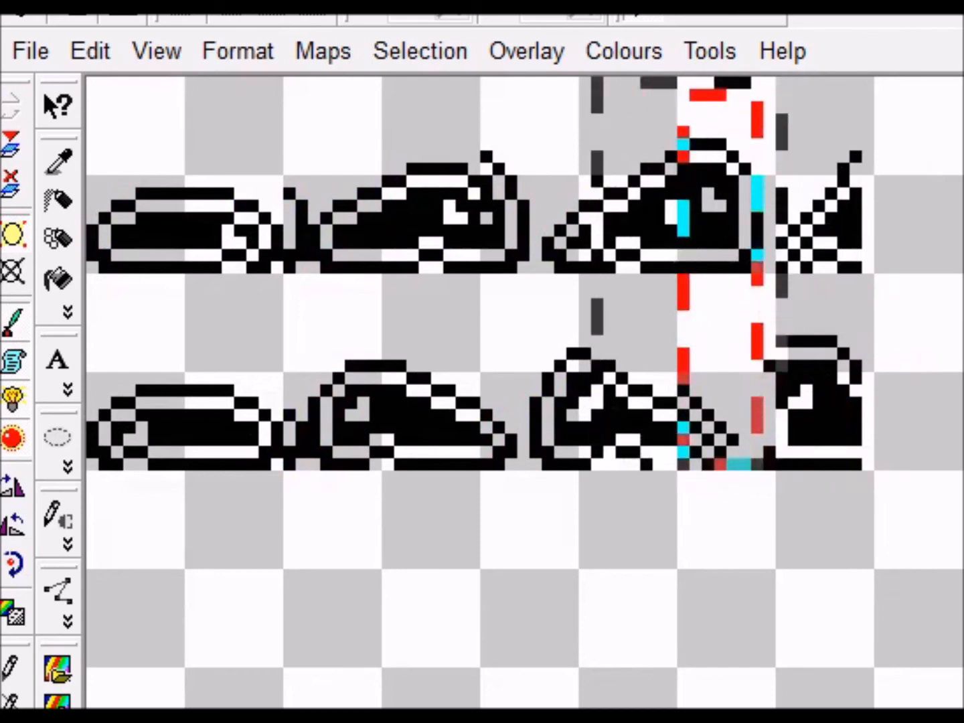
pyautogui.hotkey('ctrl', 'z')
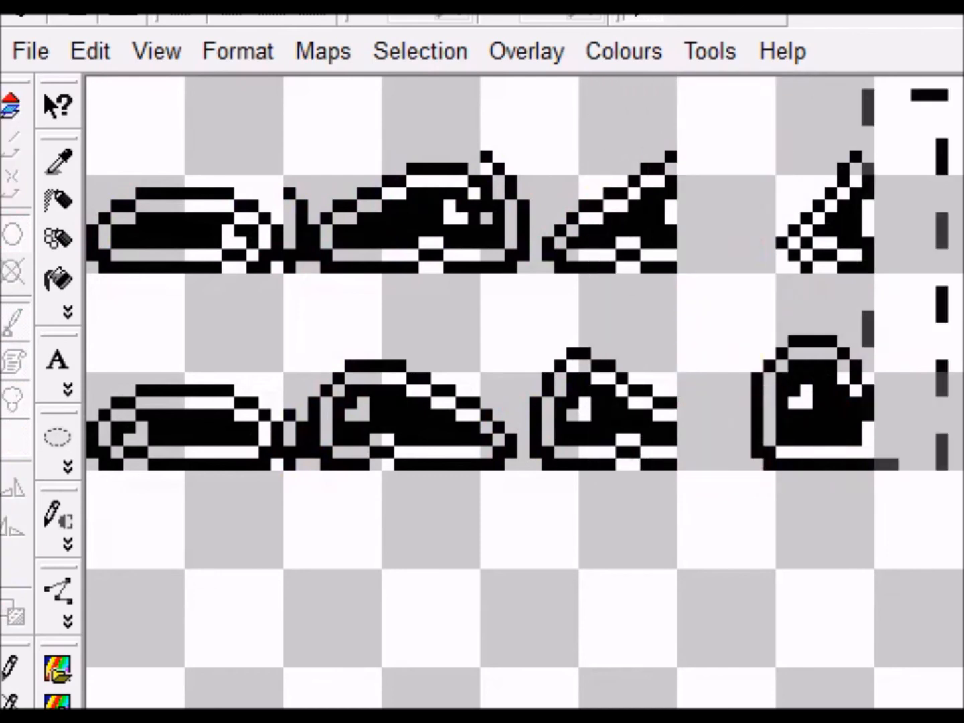
pyautogui.hotkey('ctrl', 'z')
pyautogui.press('Escape')
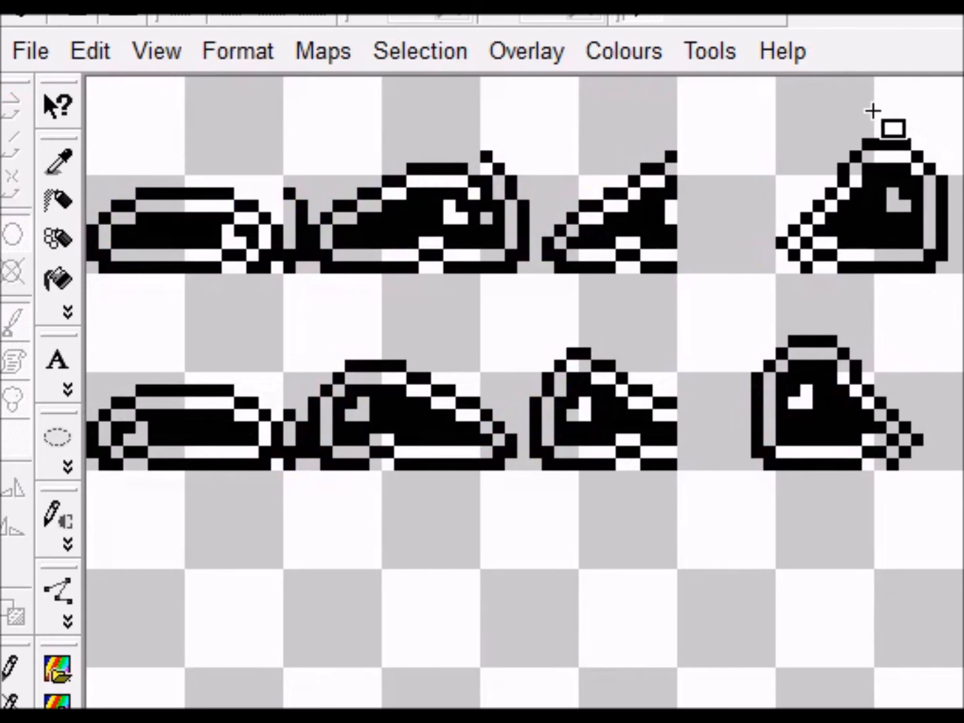
# Step: Select the fourth frames' overflow past their cell in both rows and move it 16 pixels left to the cell's start
pyautogui.moveTo(879, 111); pyautogui.dragTo(953, 469)
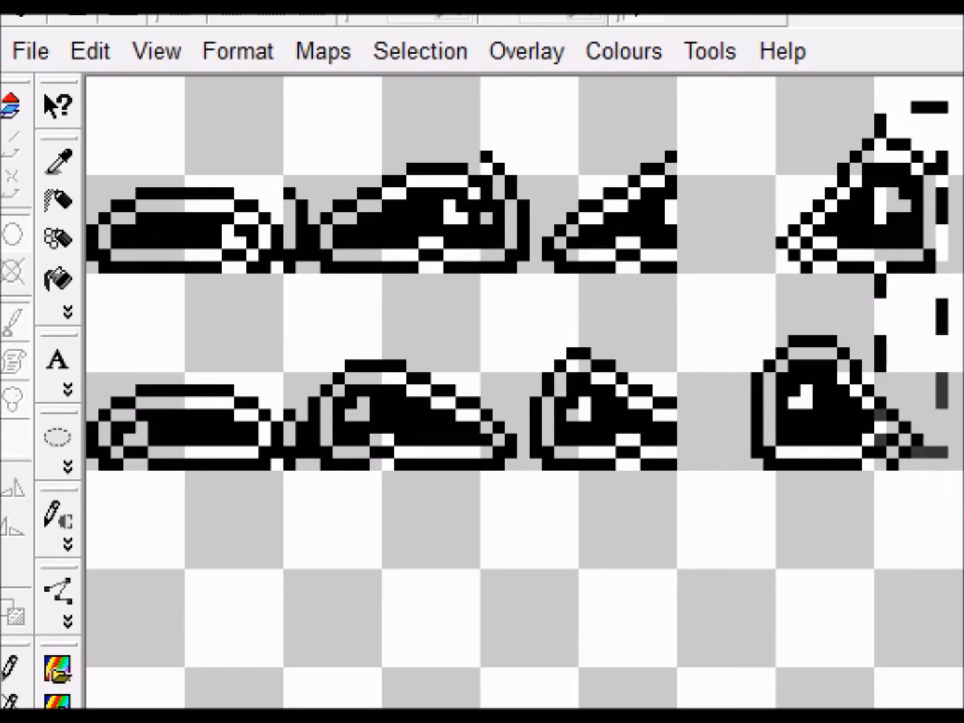
pyautogui.press('Delete')
pyautogui.hotkey('ctrl', 'v')
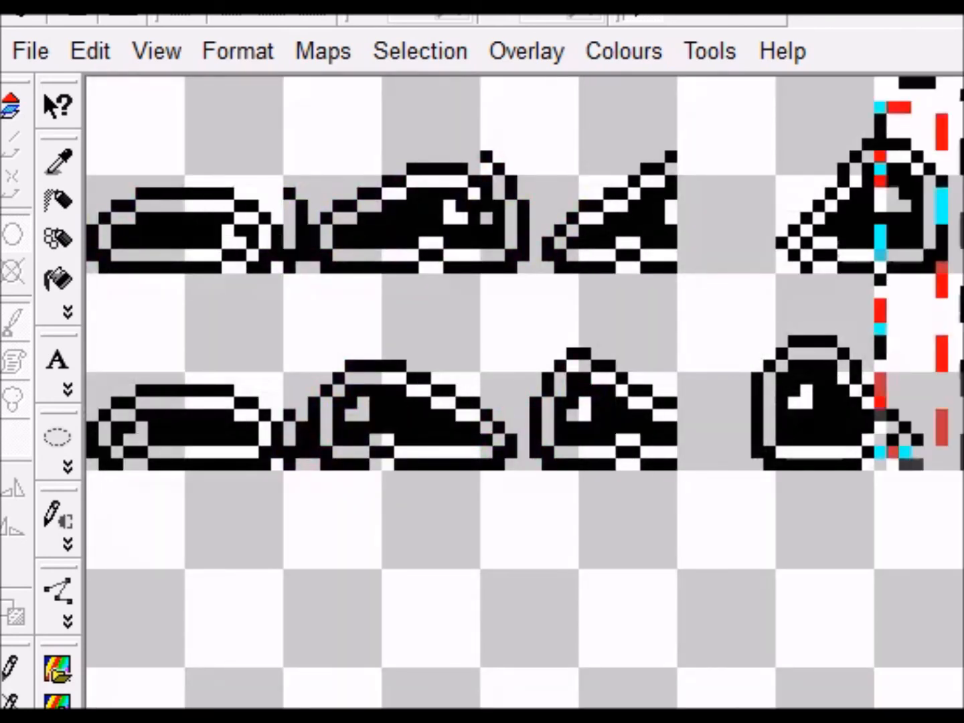
pyautogui.press('Left')
pyautogui.press('Left')
pyautogui.press('Left')
pyautogui.press('Left')
pyautogui.press('Left')
pyautogui.press('Left')
pyautogui.press('Left')
pyautogui.press('Left')
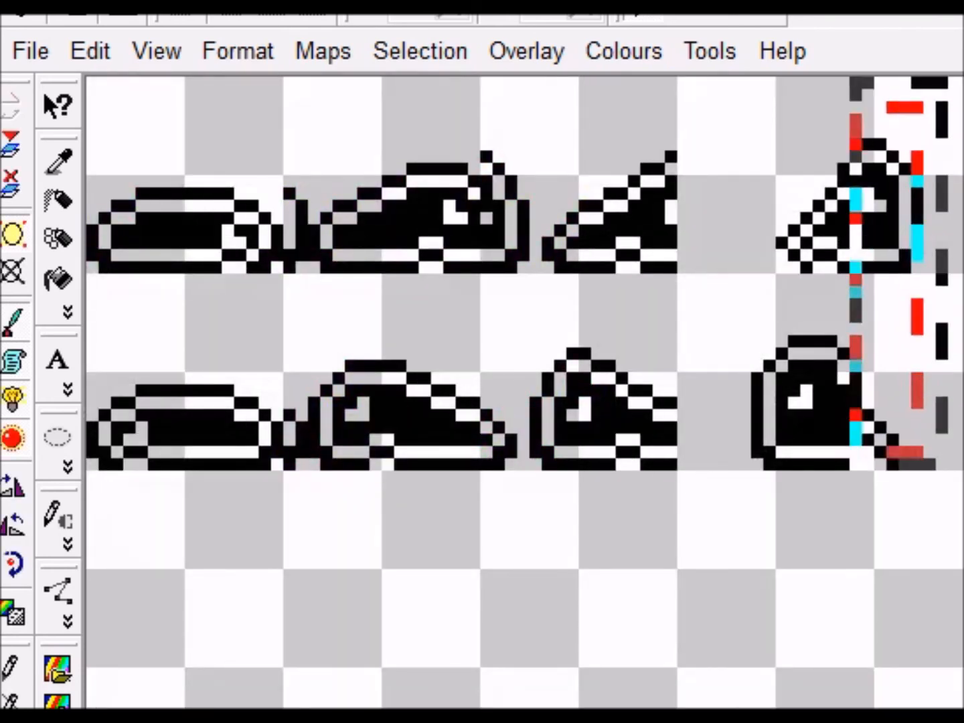
pyautogui.press('Left')
pyautogui.press('Left')
pyautogui.press('Left')
pyautogui.press('Left')
pyautogui.press('Left')
pyautogui.press('Left')
pyautogui.press('Left')
pyautogui.press('Left')
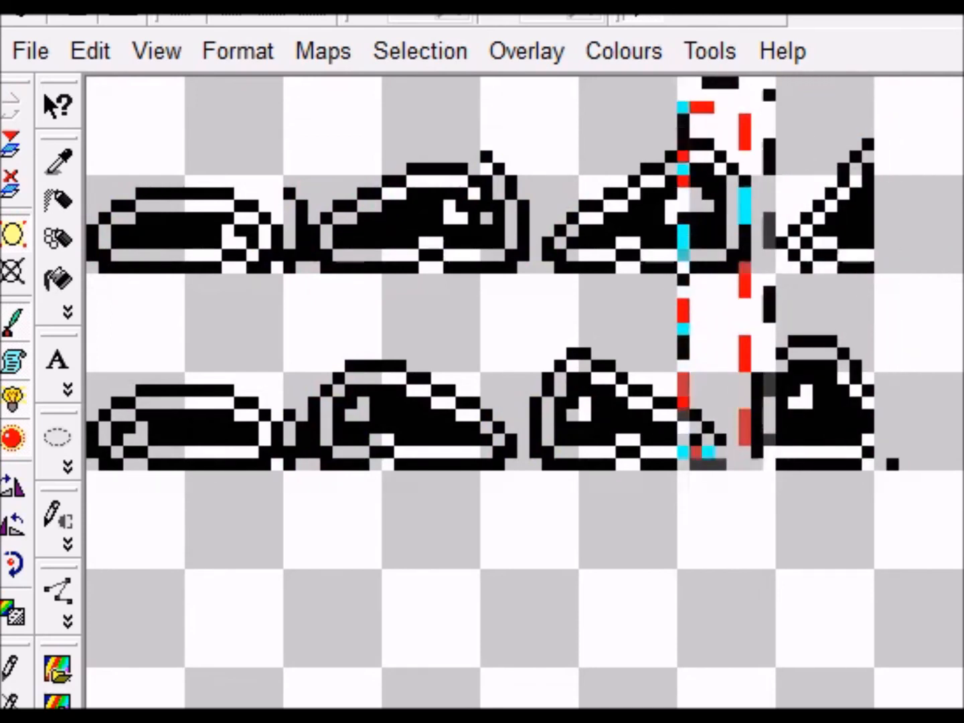
pyautogui.press('Return')
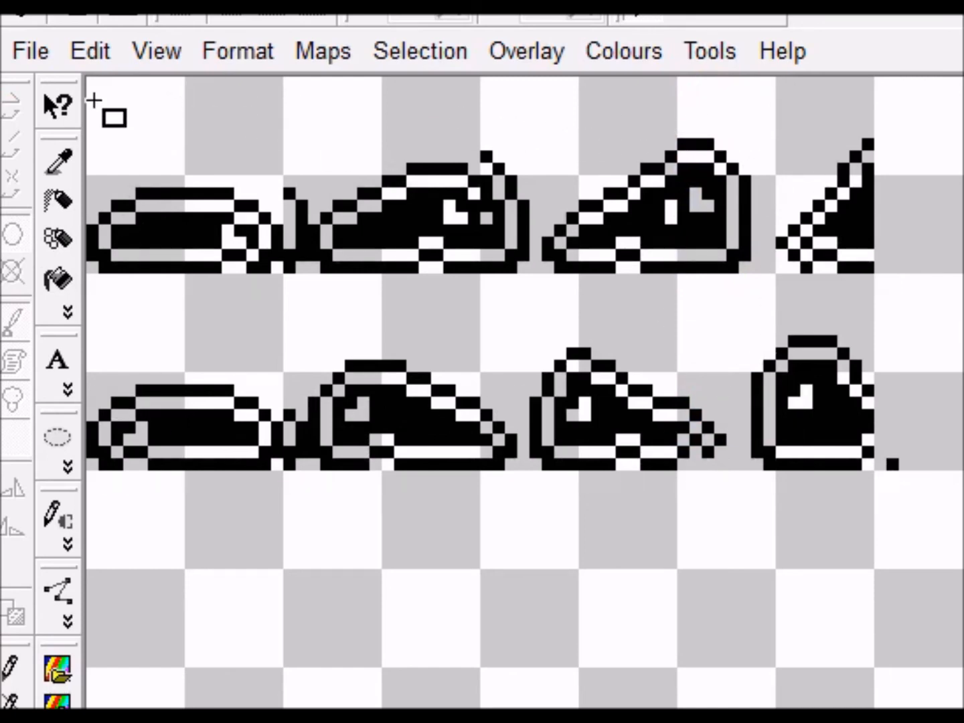
# Step: Select both rows of four pre-shifted slug frames and start saving the selection with the Binary files (*.bin) type
pyautogui.moveTo(98, 95); pyautogui.dragTo(247, 172)
pyautogui.moveTo(116, 93); pyautogui.dragTo(780, 401)
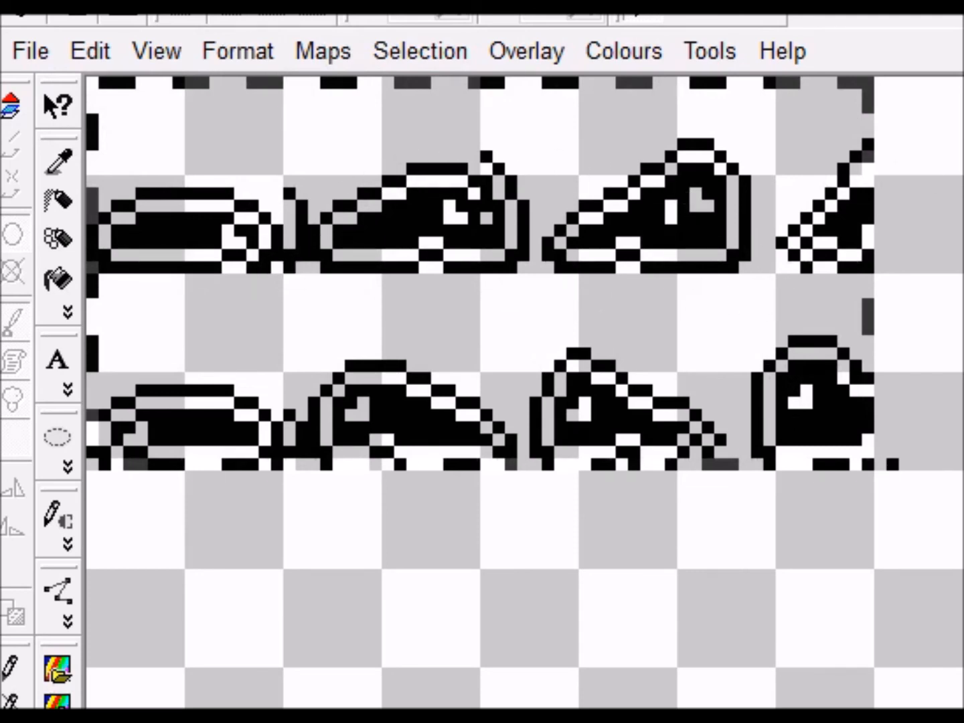
pyautogui.click(33, 50)
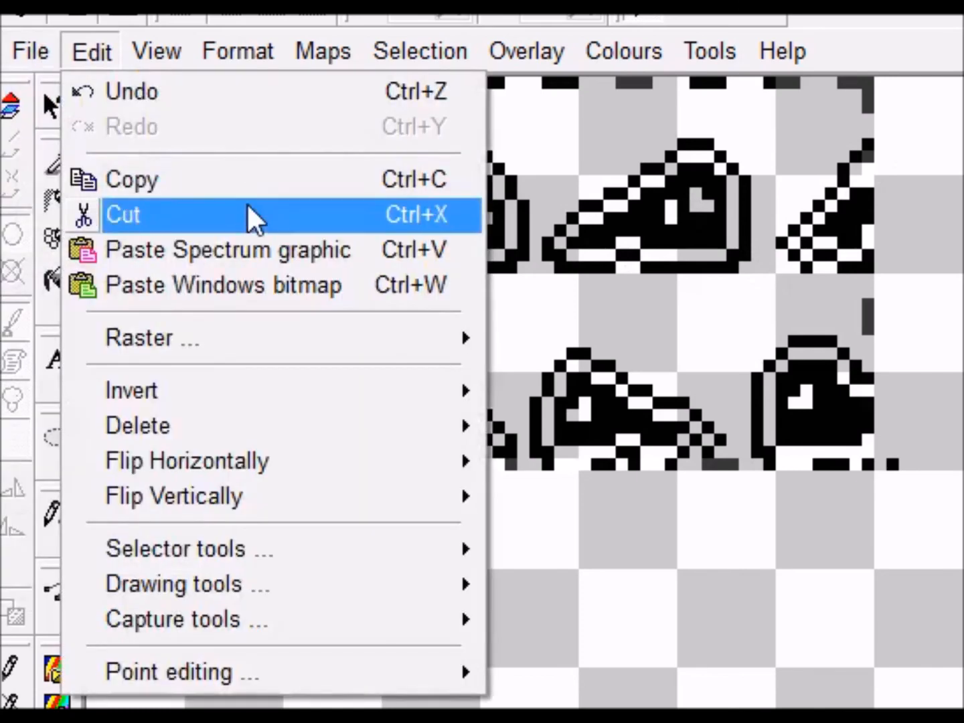
pyautogui.click(167, 348)
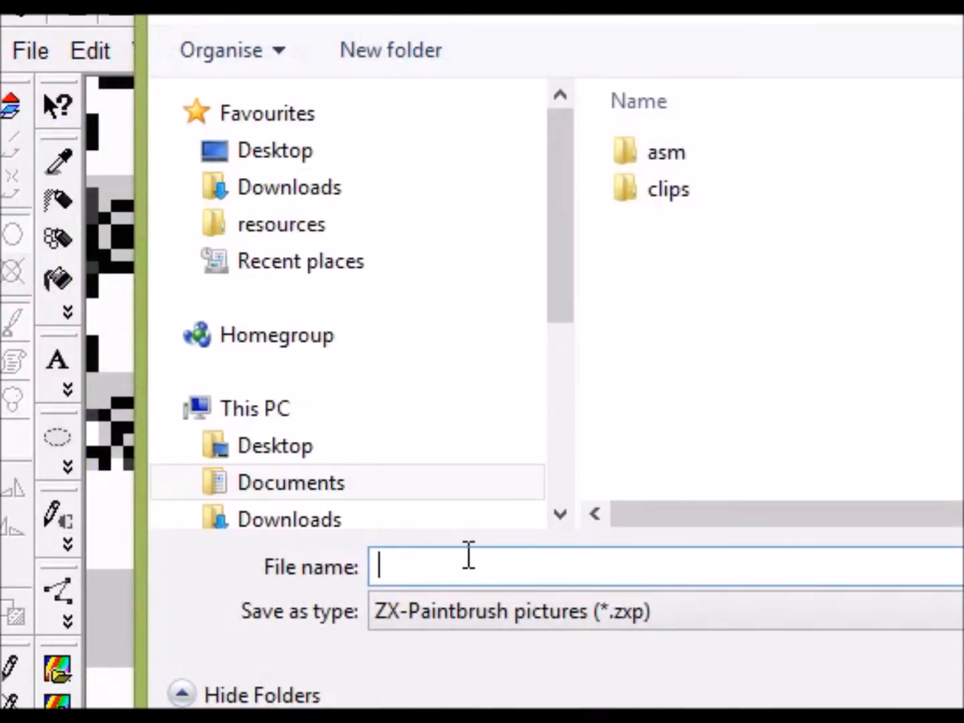
pyautogui.click(672, 612)
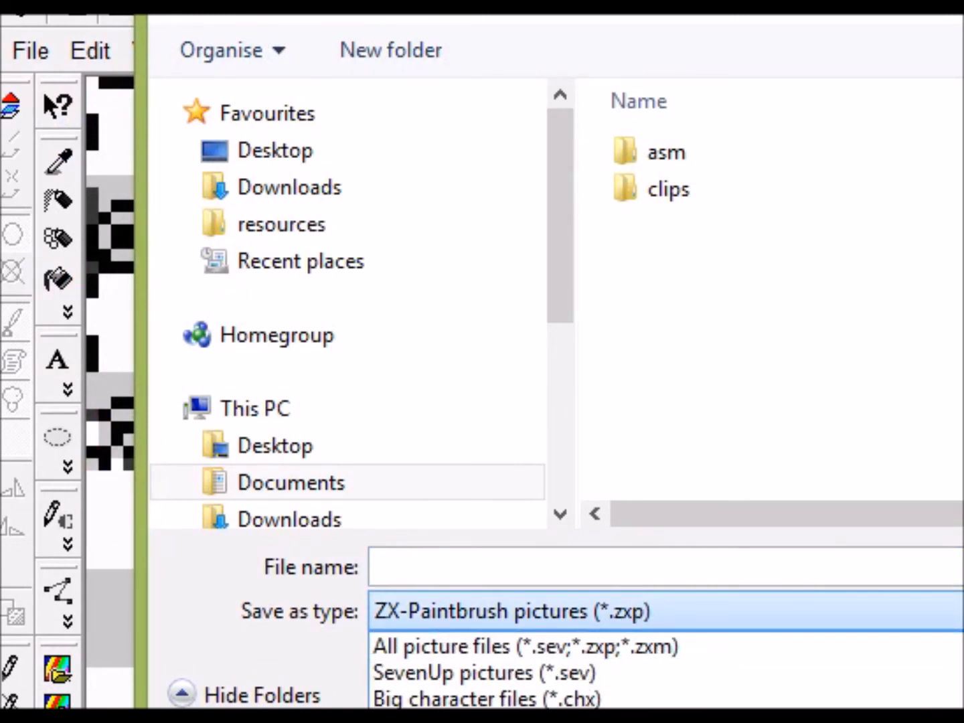
pyautogui.click(577, 720)
# Step: Name the export oozeshift.bin and save it as block-based output in 16 × 16 pixel blocks without attributes
pyautogui.click(404, 576)
pyautogui.write('o')
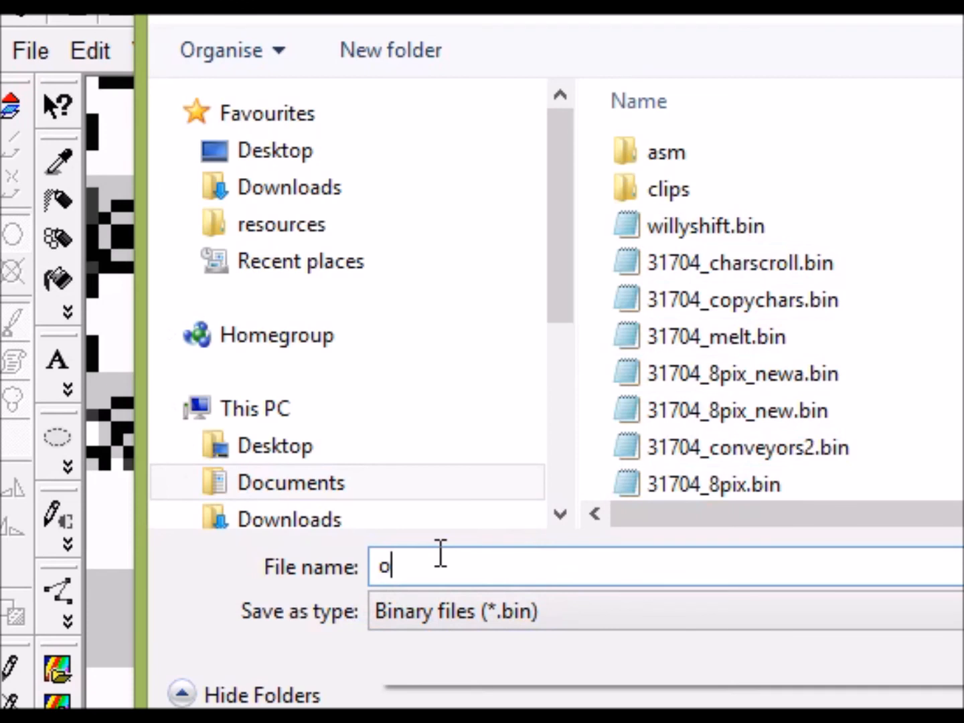
pyautogui.write('oze.bi')
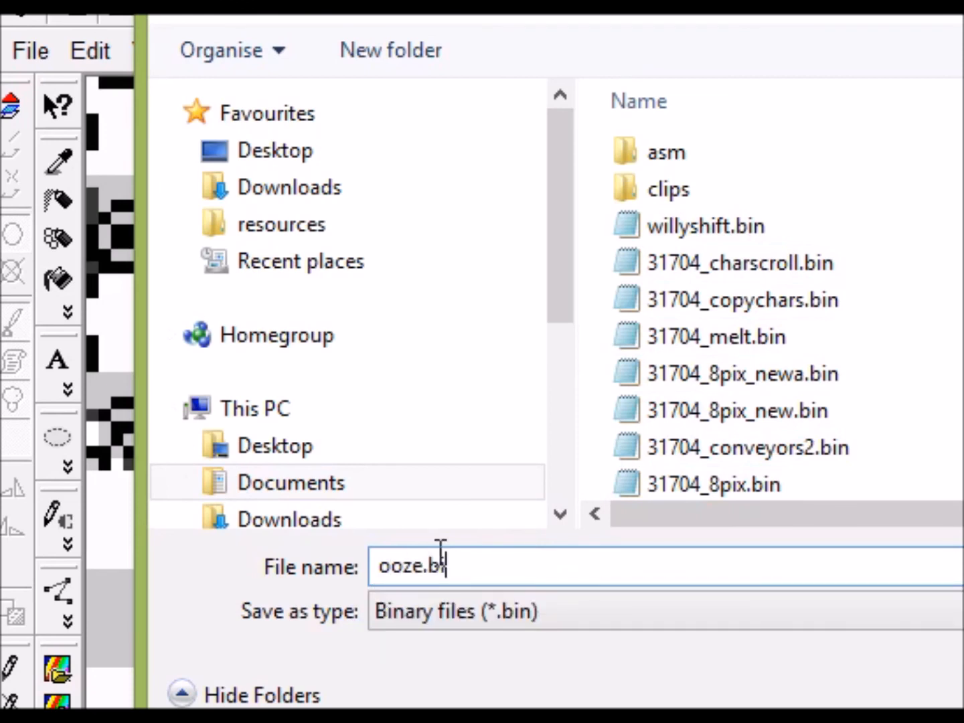
pyautogui.write('b')
pyautogui.press('BackSpace')
pyautogui.press('BackSpace')
pyautogui.write('shift')
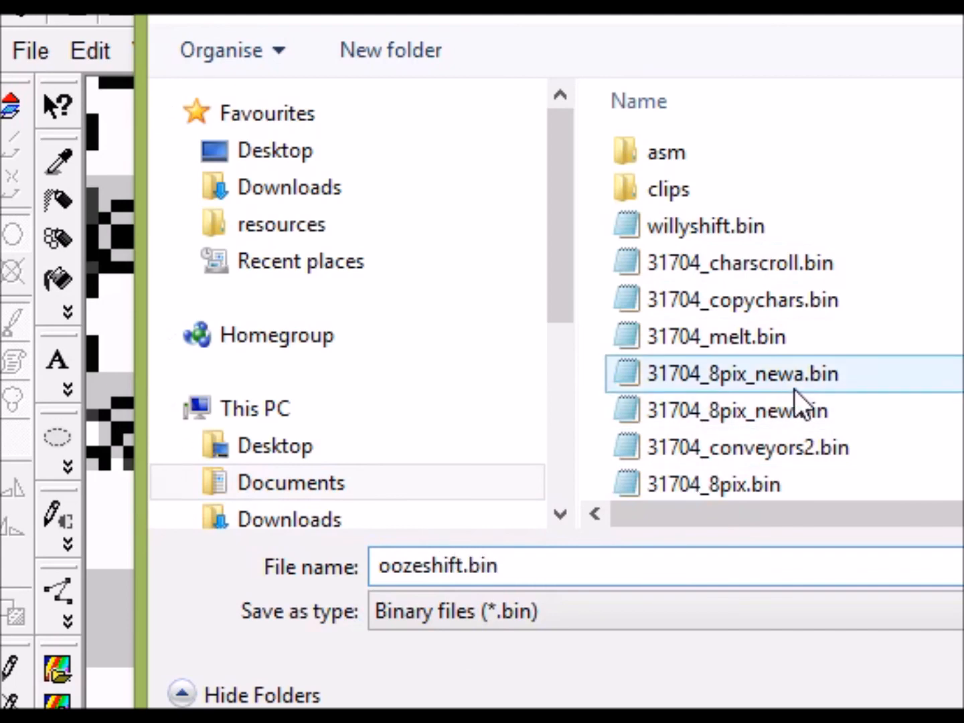
pyautogui.press('Return')
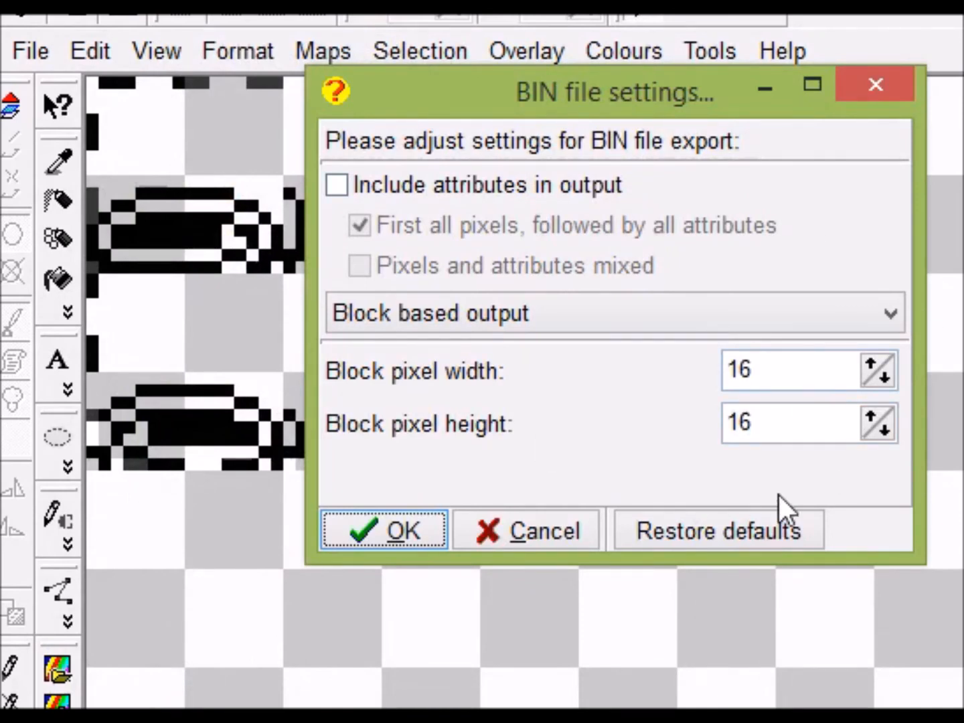
pyautogui.click(400, 528)
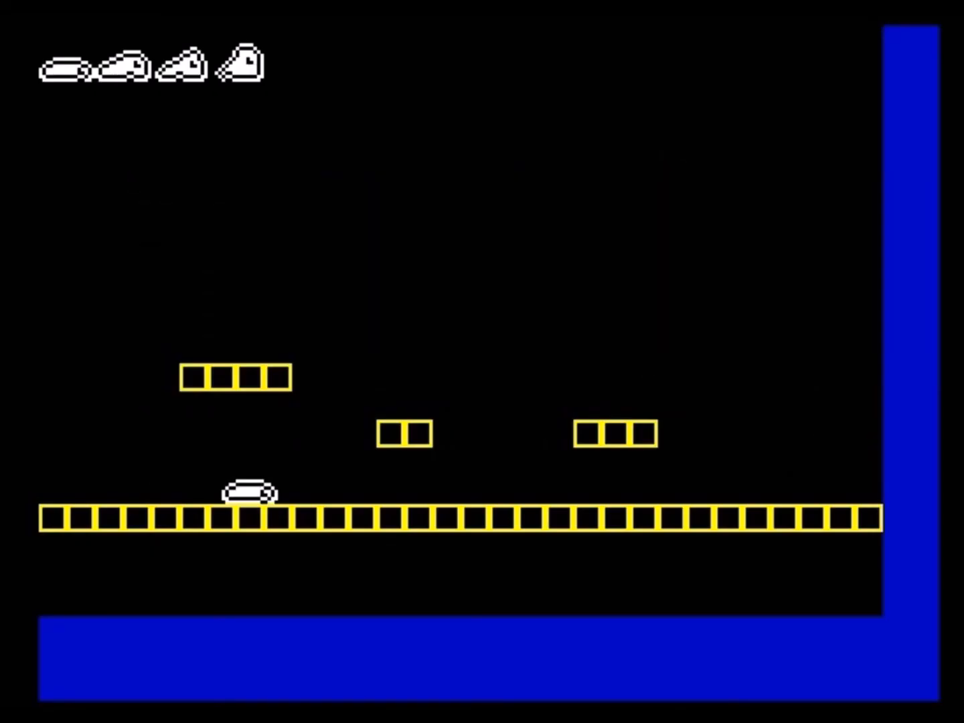
# Step: Switch to Arcade Game Designer X, walk the slug right and left in the game test and end the test
pyautogui.press('Right')
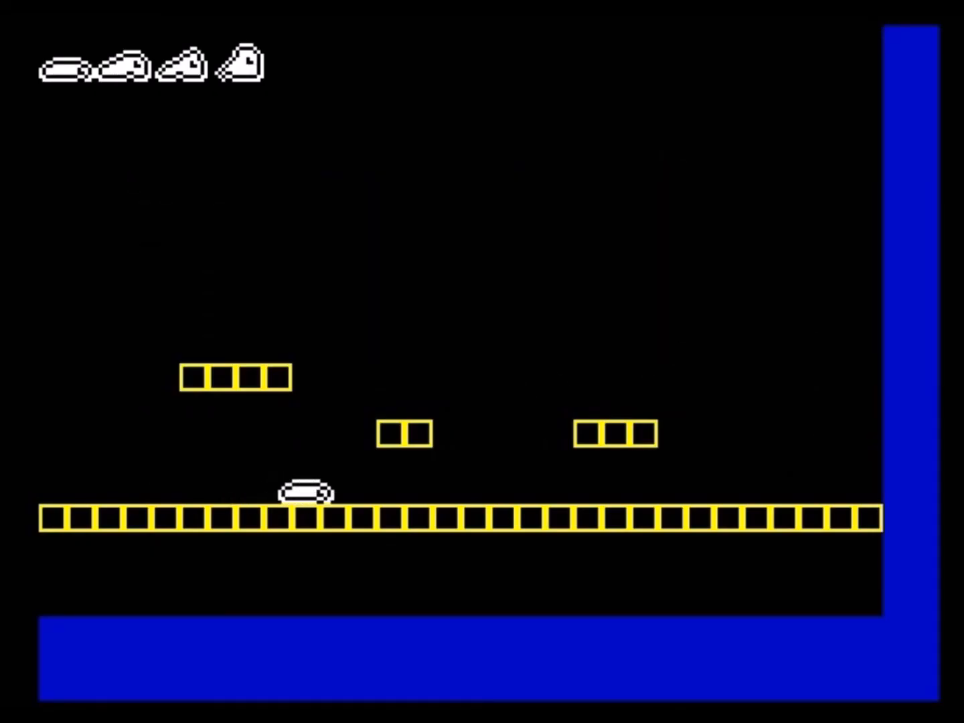
pyautogui.press('Left')
pyautogui.press('Escape')
# Step: Delete the leftover slug objects in the object editor and return to the main menu
pyautogui.press('o')
pyautogui.press('c')
pyautogui.press('y')
pyautogui.press('n')
pyautogui.press('d')
pyautogui.press('y')
pyautogui.press('n')
pyautogui.press('d')
pyautogui.press('y')
pyautogui.press('n')
pyautogui.press('d')
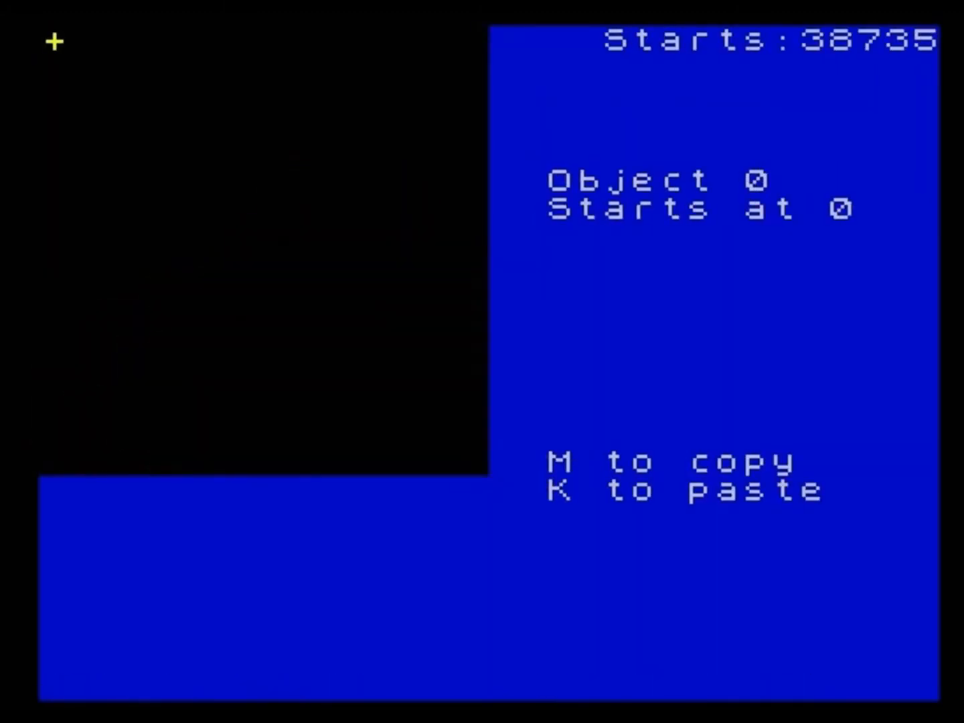
pyautogui.press('x')
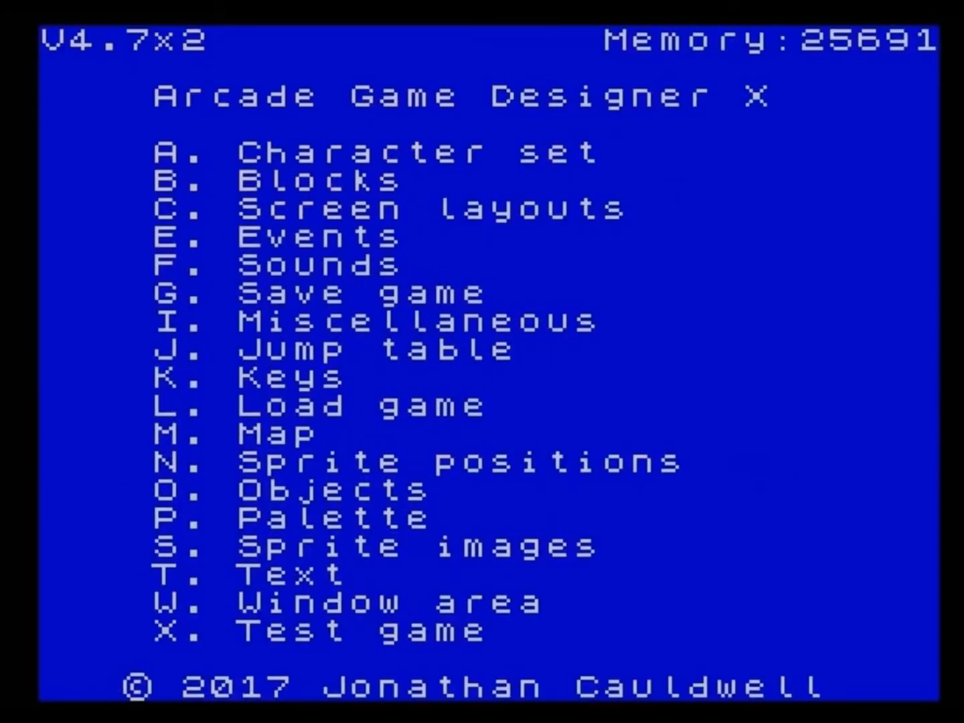
# Step: Delete frames 1, 2 and 3 of sprite 0 in the sprite image editor, keeping only frame 0
pyautogui.press('s')
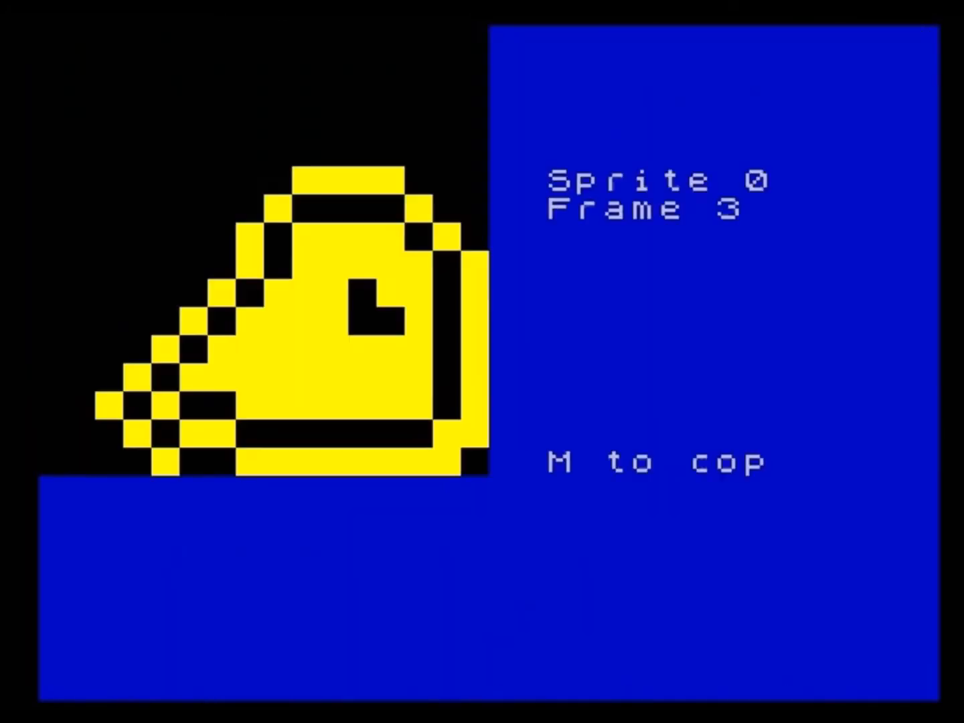
pyautogui.press('f')
pyautogui.press('f')
pyautogui.press('f')
pyautogui.press('f')
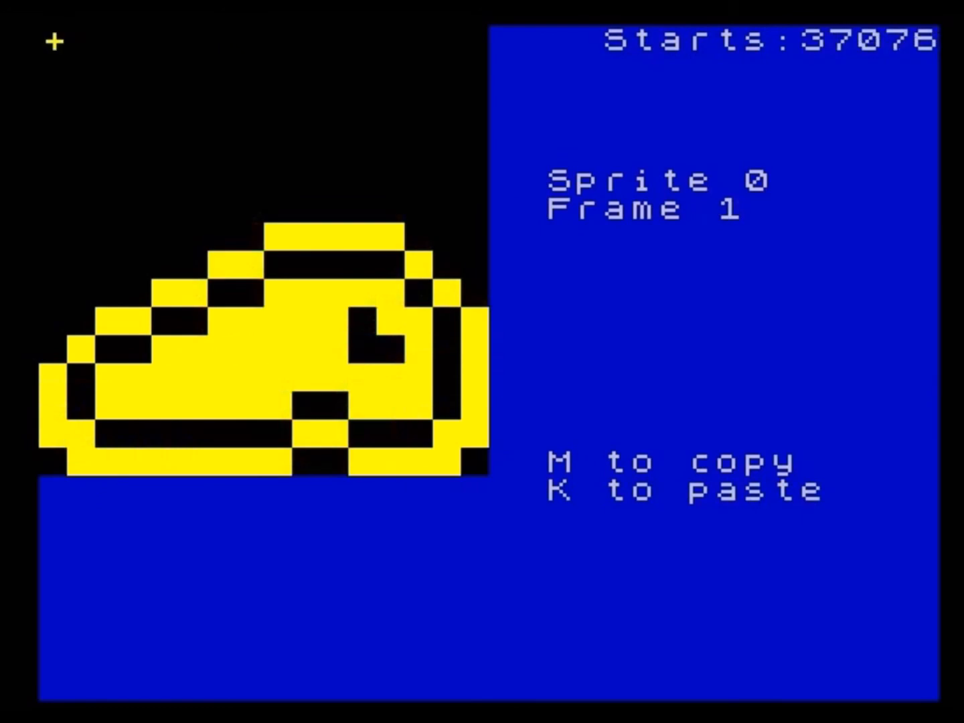
pyautogui.press('f')
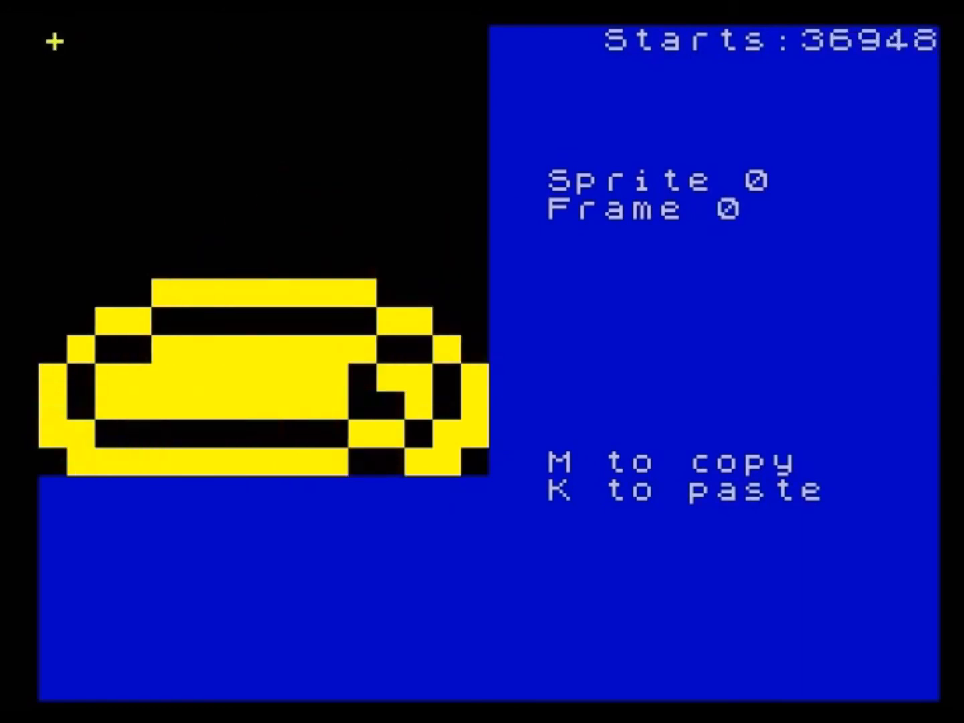
pyautogui.press('f')
pyautogui.press('f')
pyautogui.press('f')
pyautogui.press('f')
pyautogui.press('f')
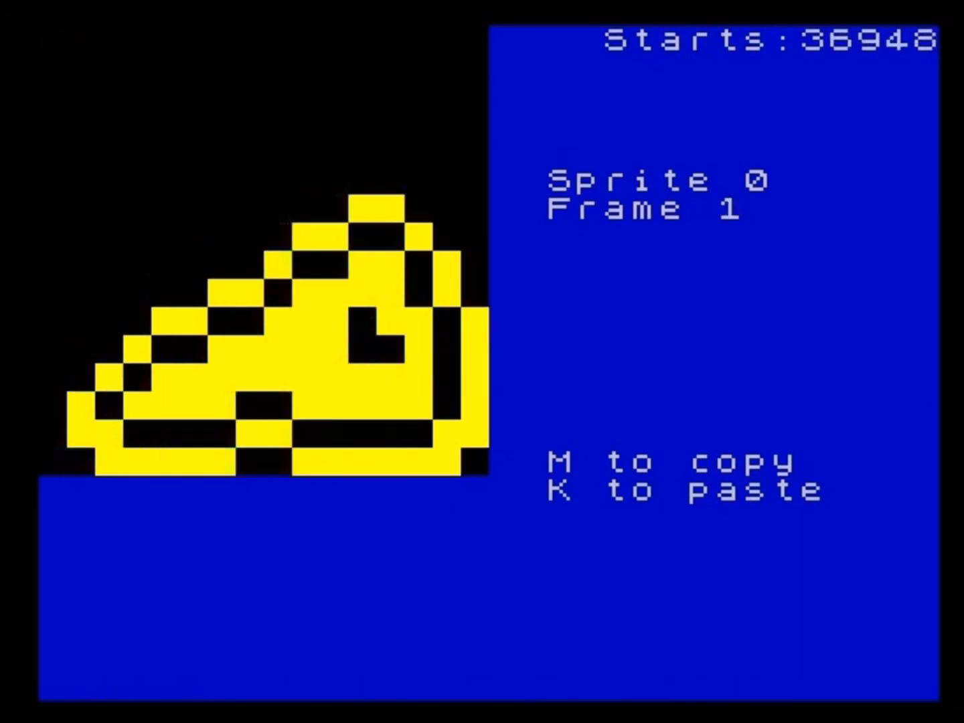
pyautogui.press('f')
pyautogui.press('f')
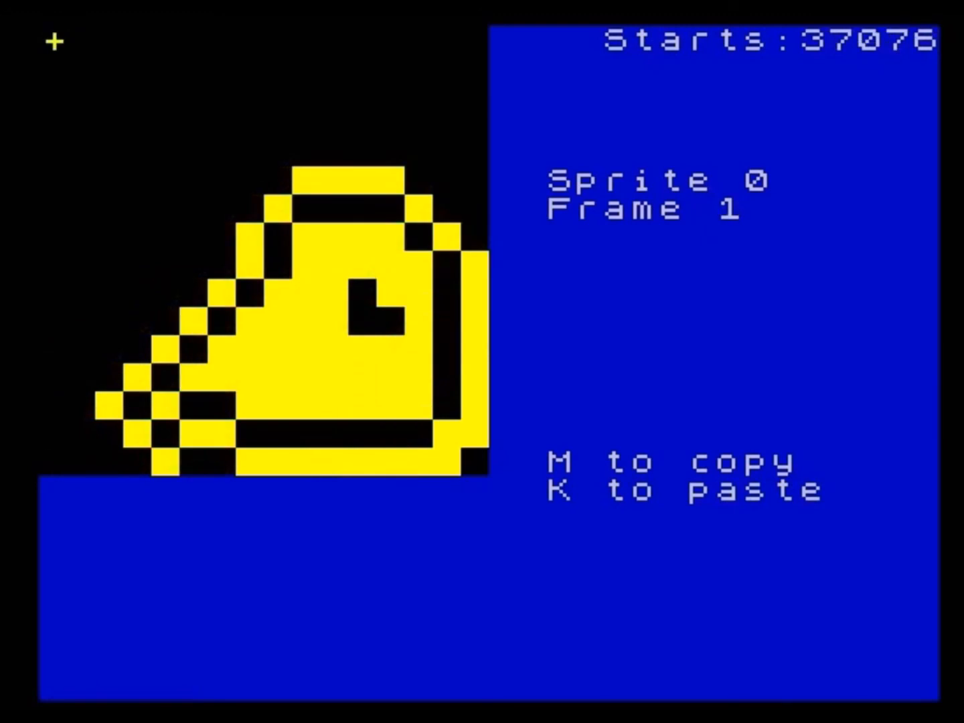
pyautogui.press('f')
# Step: Delete the extra animation frames of sprite 1, keeping only its left-facing frame 0
pyautogui.press('n')
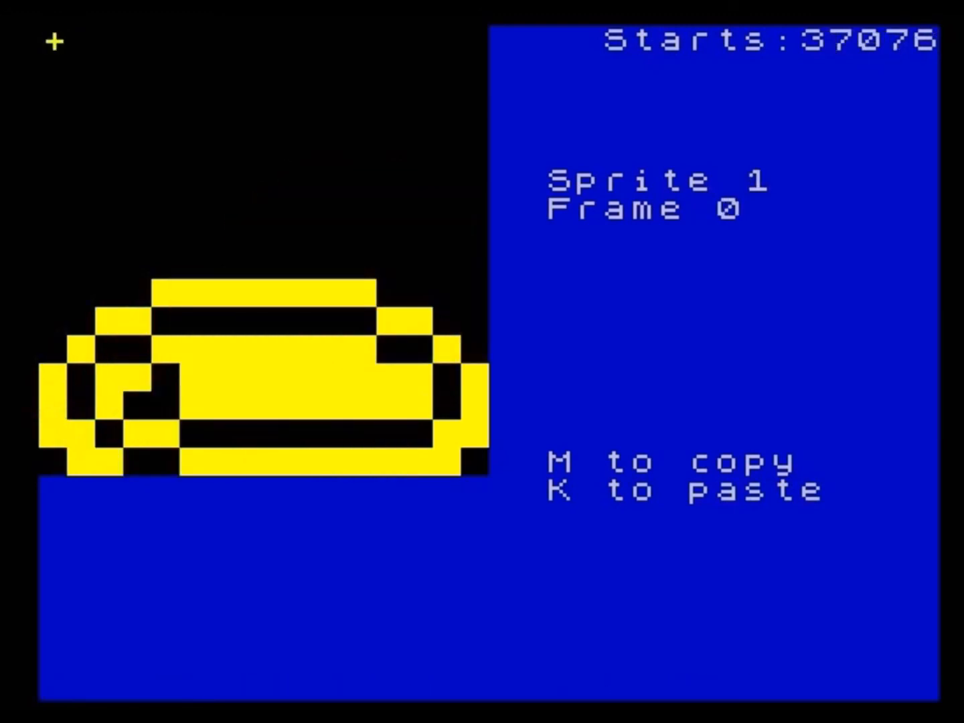
pyautogui.press('f')
pyautogui.press('f')
pyautogui.press('f')
pyautogui.press('f')
pyautogui.press('f')
pyautogui.press('f')
# Step: Compare the single frames of sprites 0 and 1, then return to the main menu
pyautogui.press('b')
pyautogui.press('n')
pyautogui.press('b')
pyautogui.press('n')
pyautogui.press('b')
pyautogui.press('n')
pyautogui.press('b')
pyautogui.press('Return')
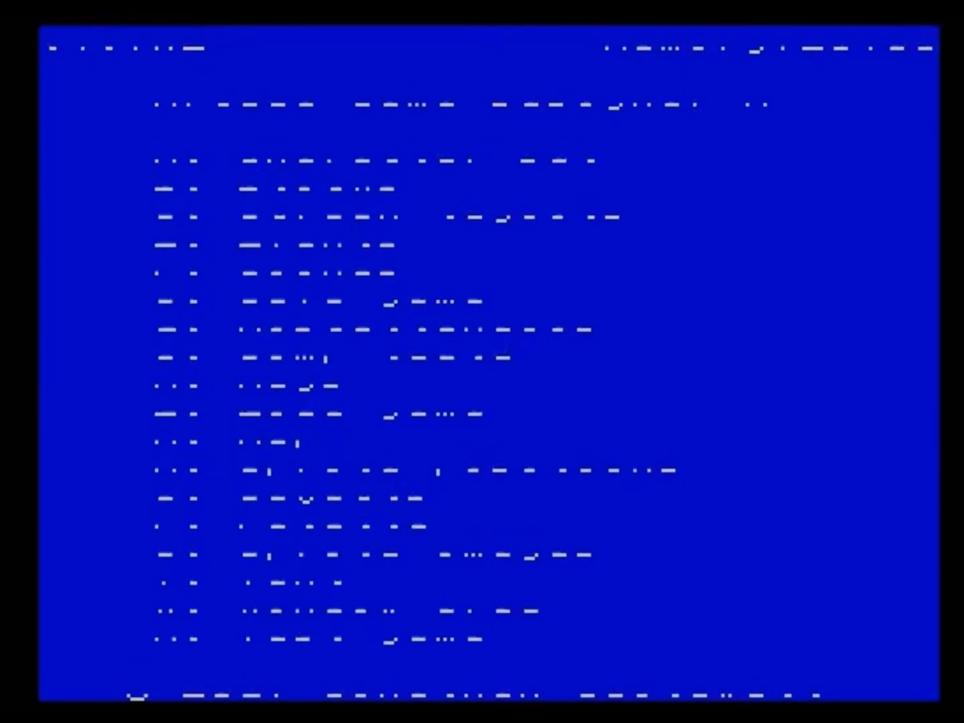
# Step: Test the game by moving the single-frame slug right and left, then end the test
pyautogui.press('t')
pyautogui.press('p')
pyautogui.press('o')
pyautogui.press('p')
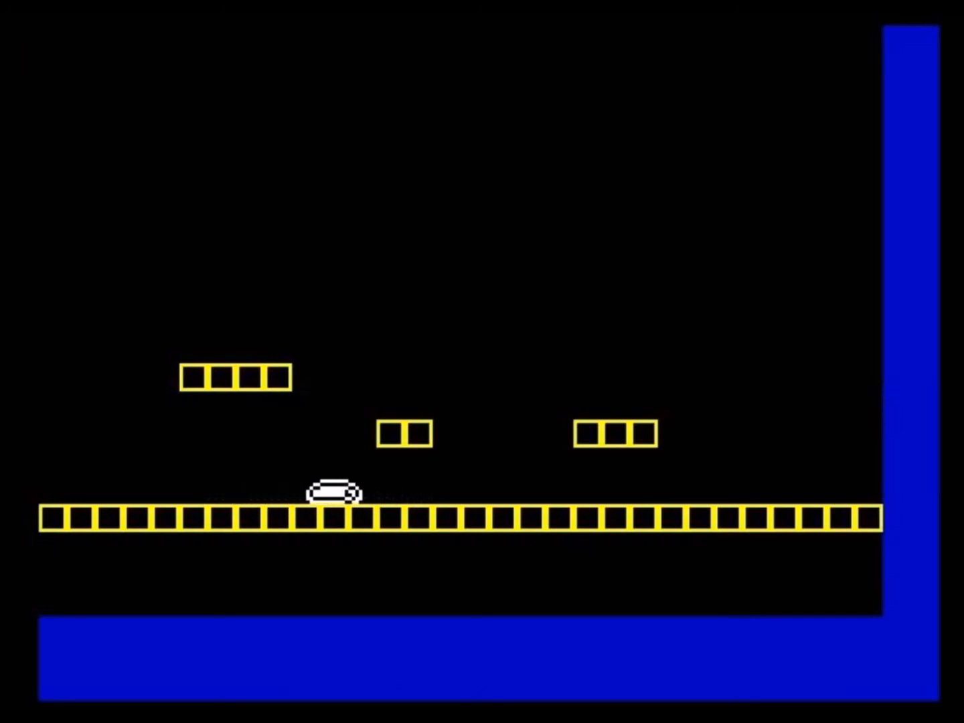
pyautogui.press('o')
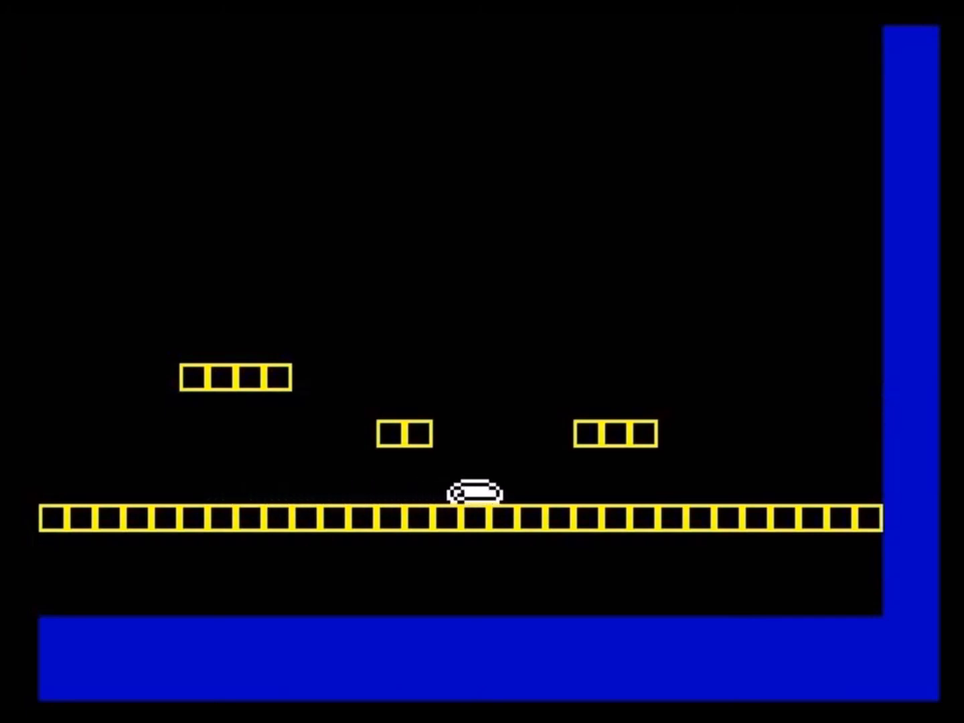
pyautogui.press('Escape')
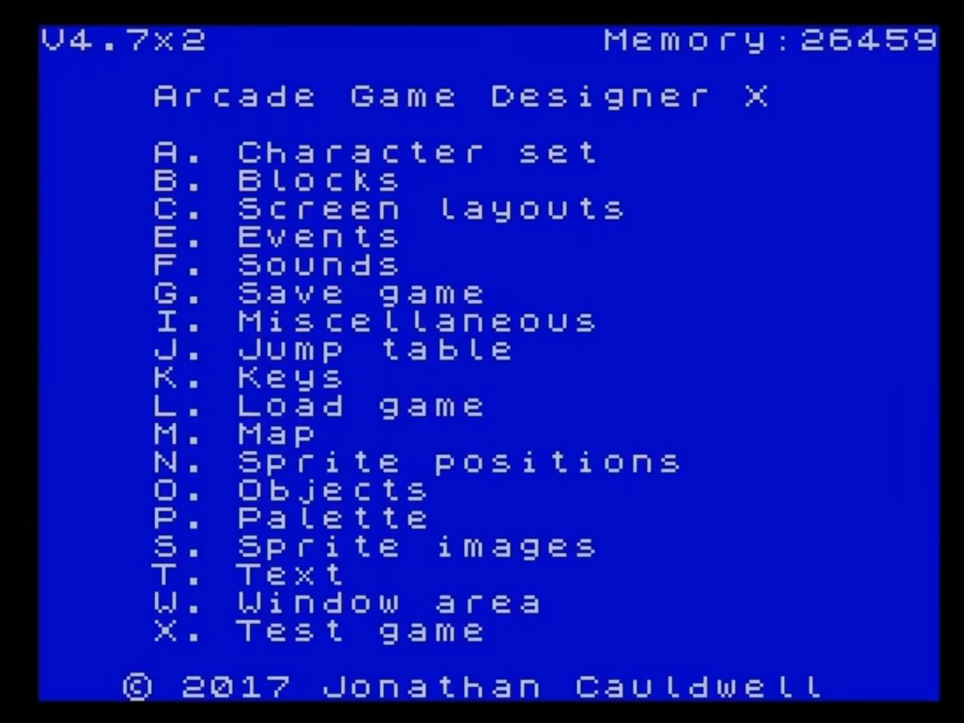
# Step: Look up sprite 0's start address and load oozeshift.bin into memory there, at 36948 with length 256
pyautogui.press('s')
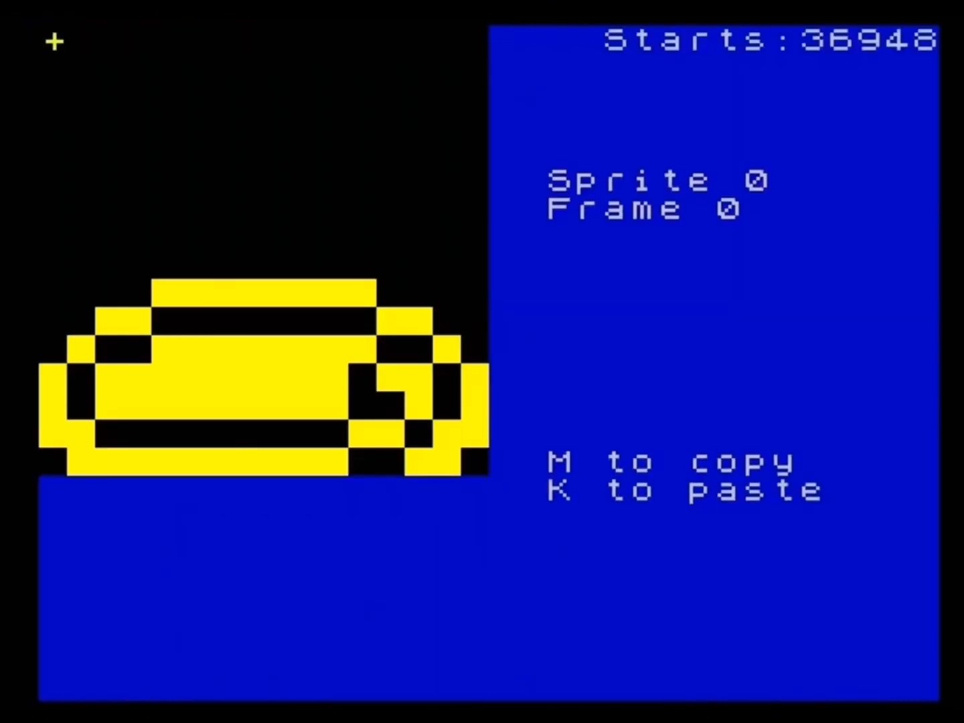
pyautogui.press('Escape')
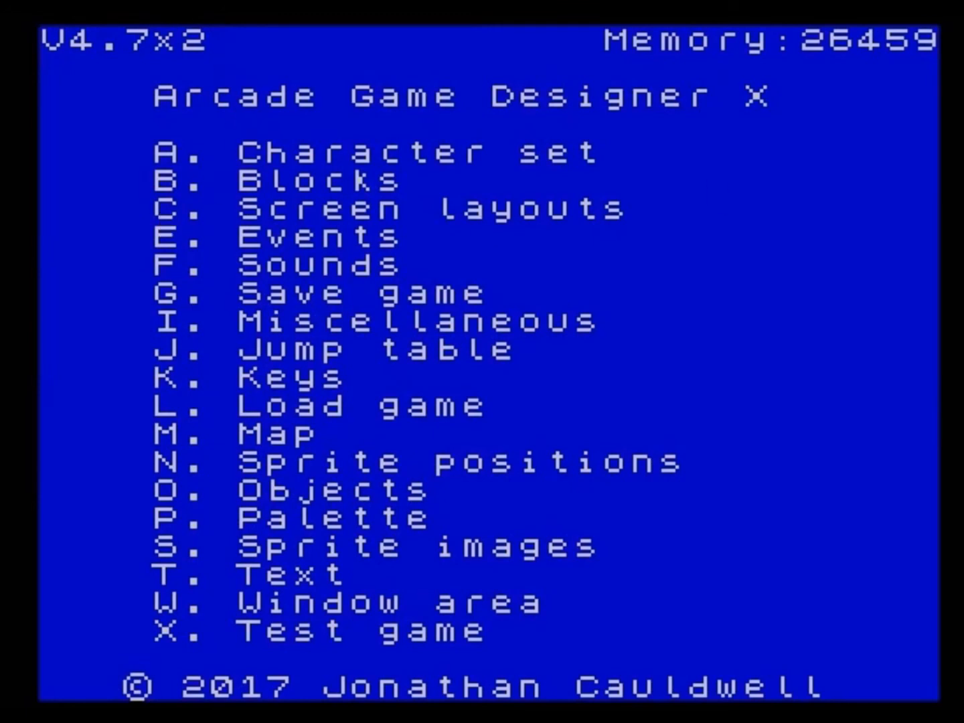
pyautogui.click(62, 3)
pyautogui.click(111, 328)
pyautogui.click(448, 274)
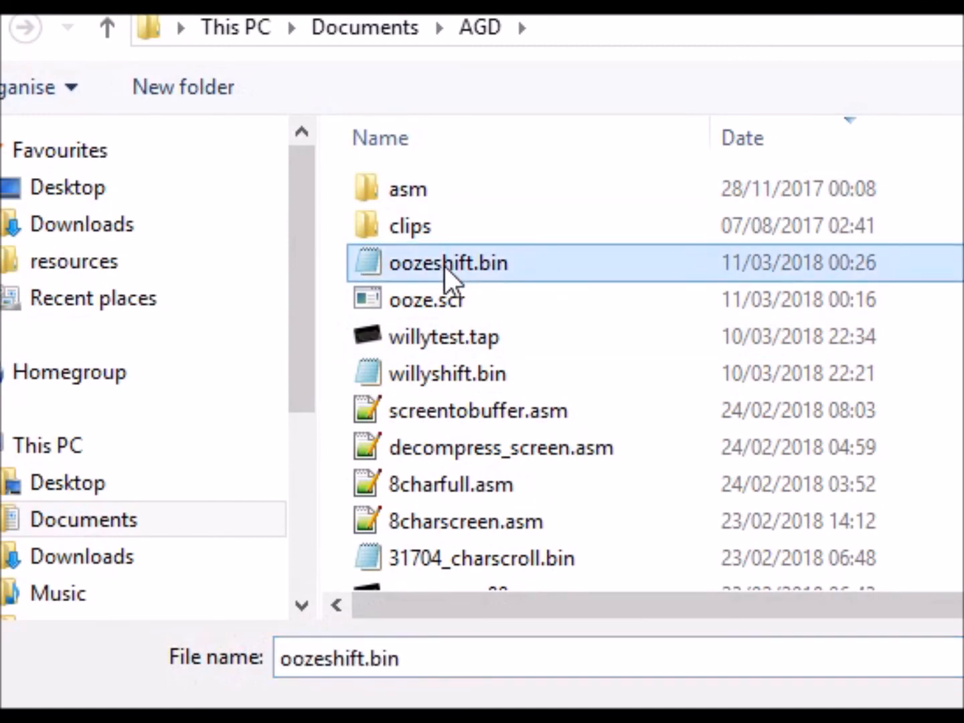
pyautogui.press('Return')
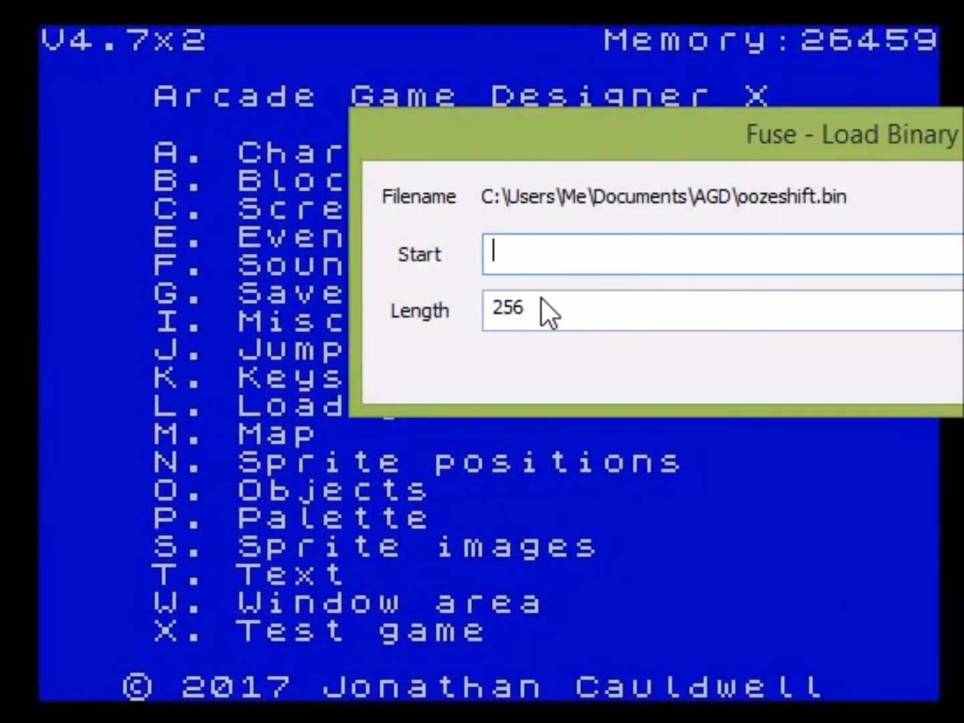
pyautogui.write('36948')
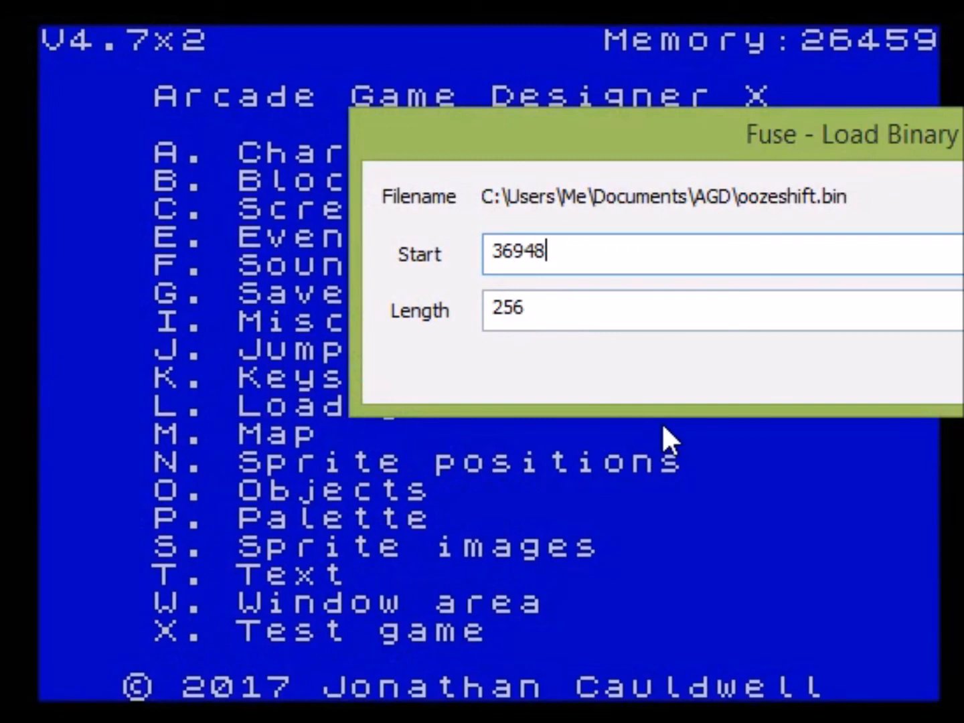
pyautogui.press('Return')
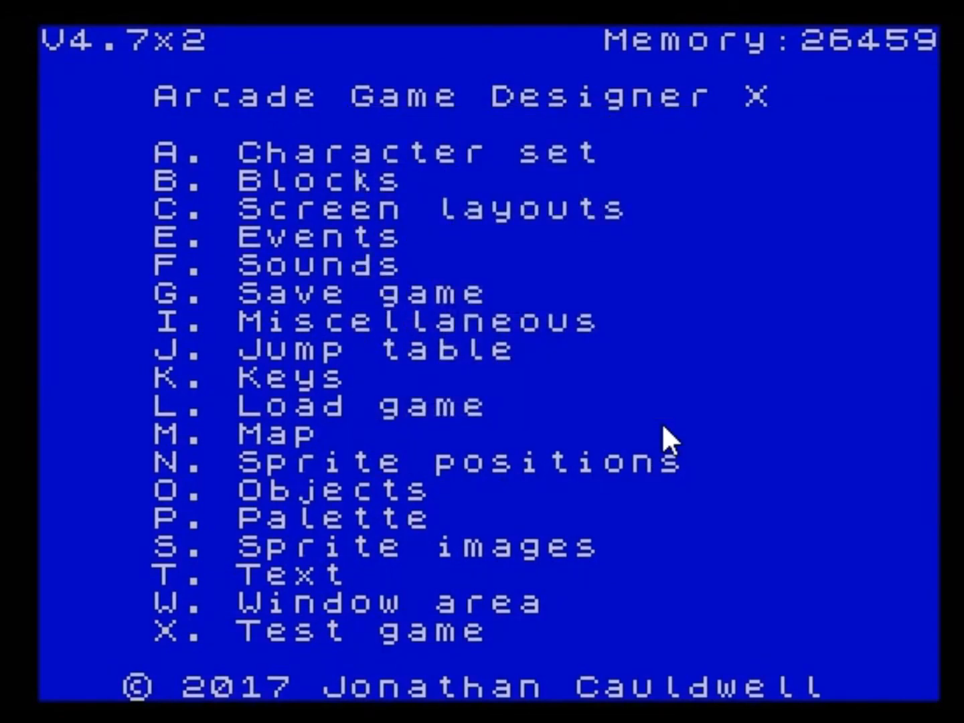
# Step: Test the game with the loaded pre-shifted frames, crawling the slug repeatedly in both directions along the floor
pyautogui.press('x')
pyautogui.press('p')
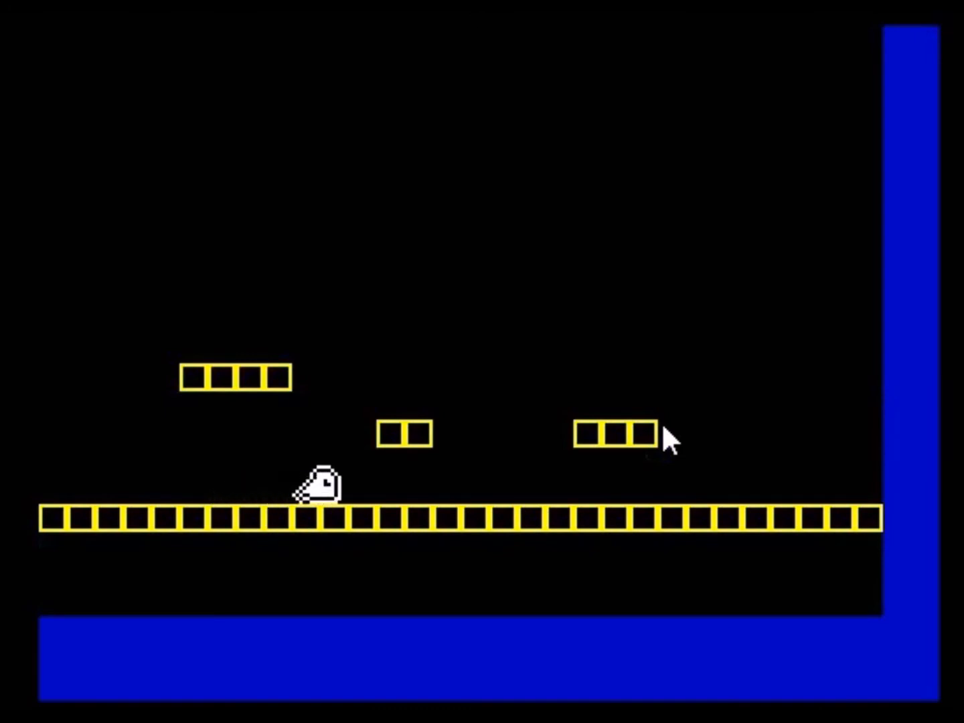
pyautogui.press('o')
pyautogui.press('o')
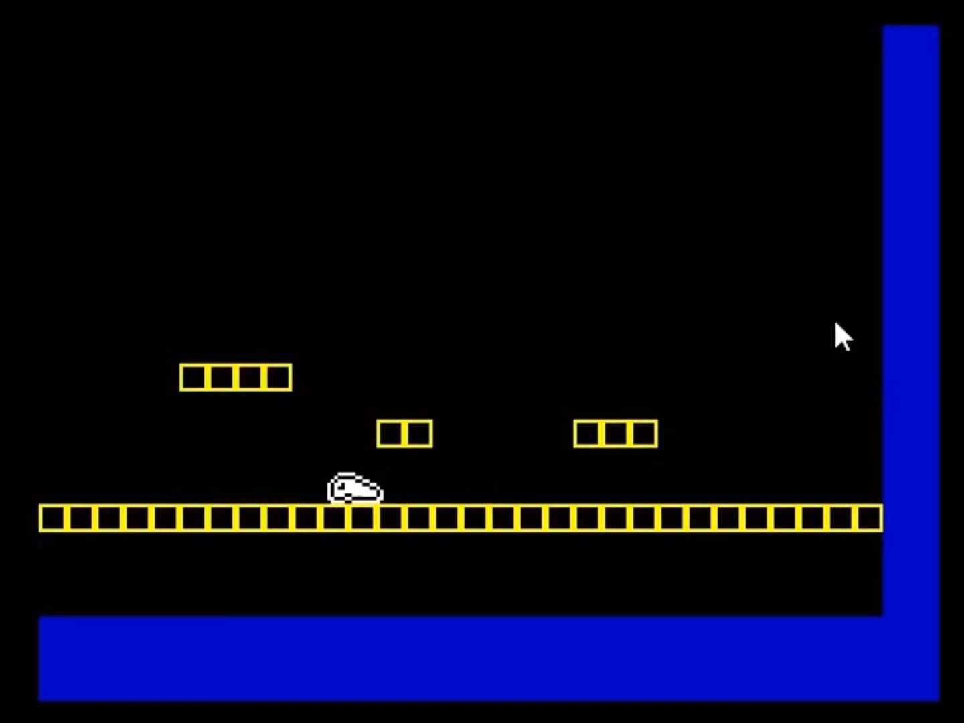
pyautogui.press('p')
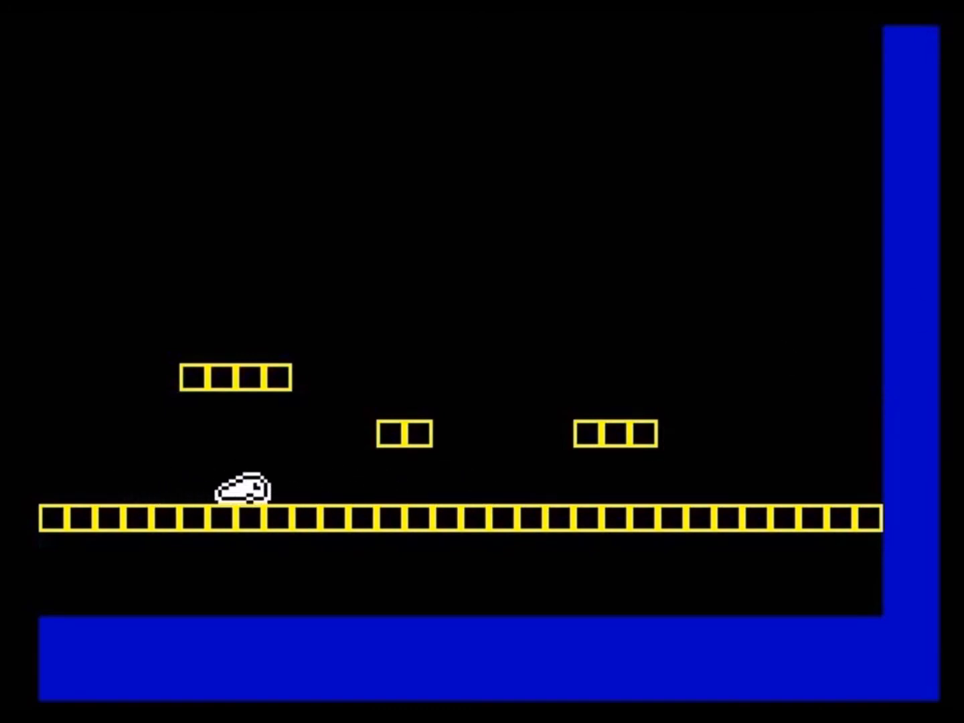
pyautogui.press('a')
pyautogui.press('p')
pyautogui.press('a')
pyautogui.press('o')
pyautogui.press('o')
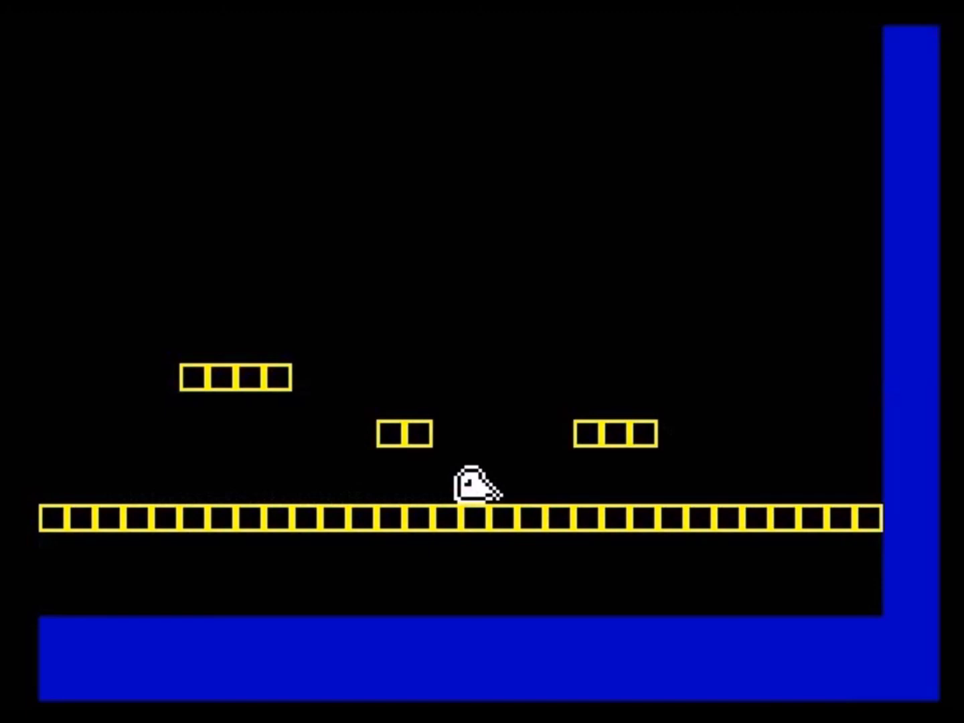
pyautogui.press('o')
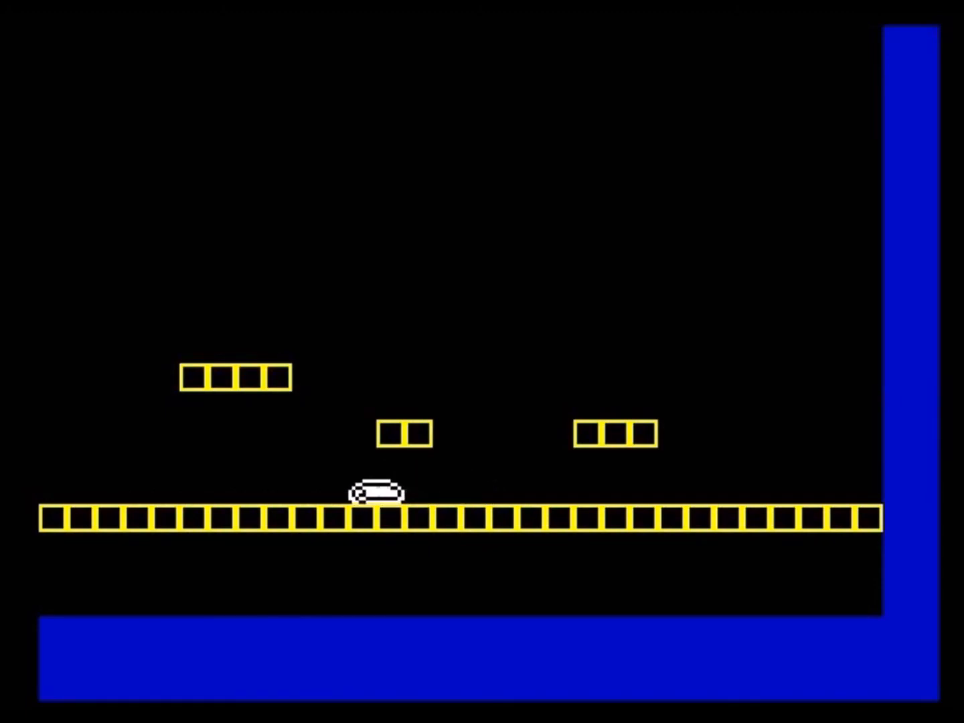
pyautogui.press('p')
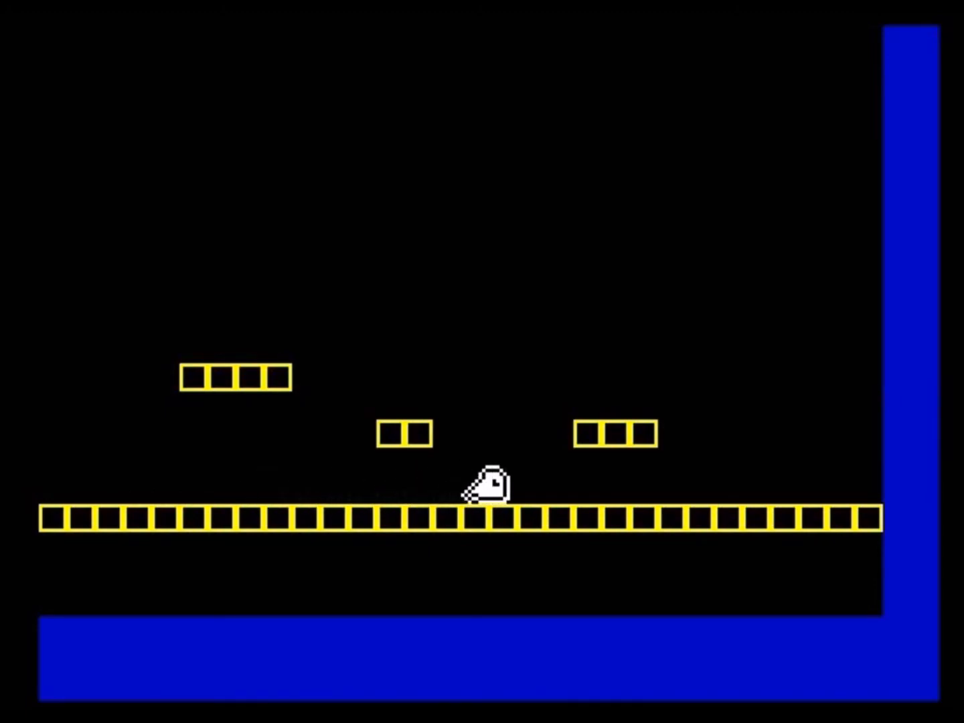
pyautogui.press('o')
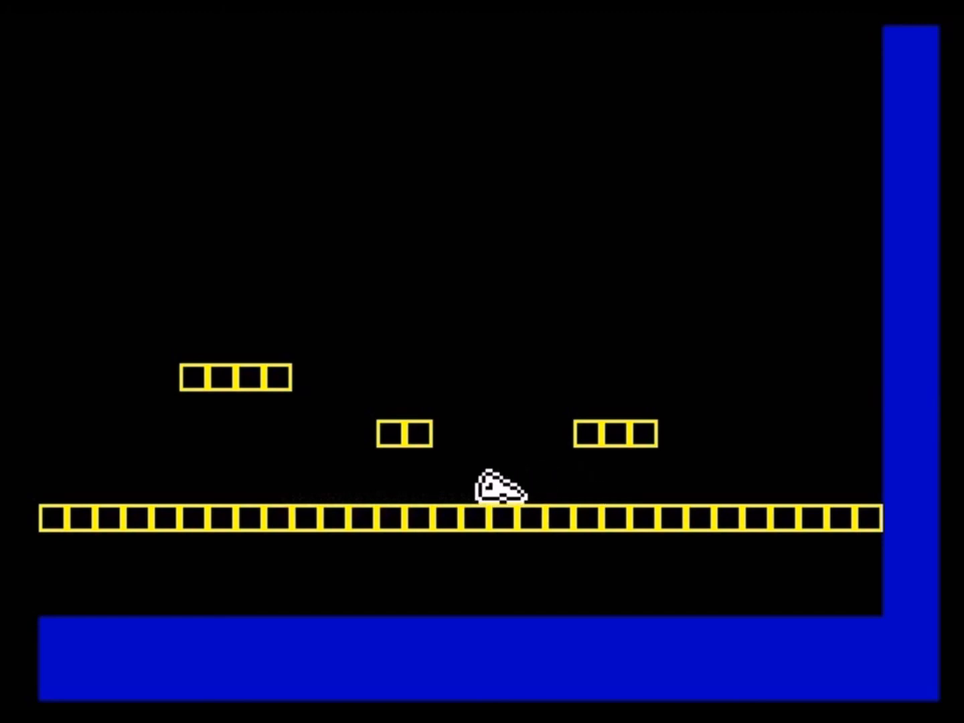
pyautogui.press('o')
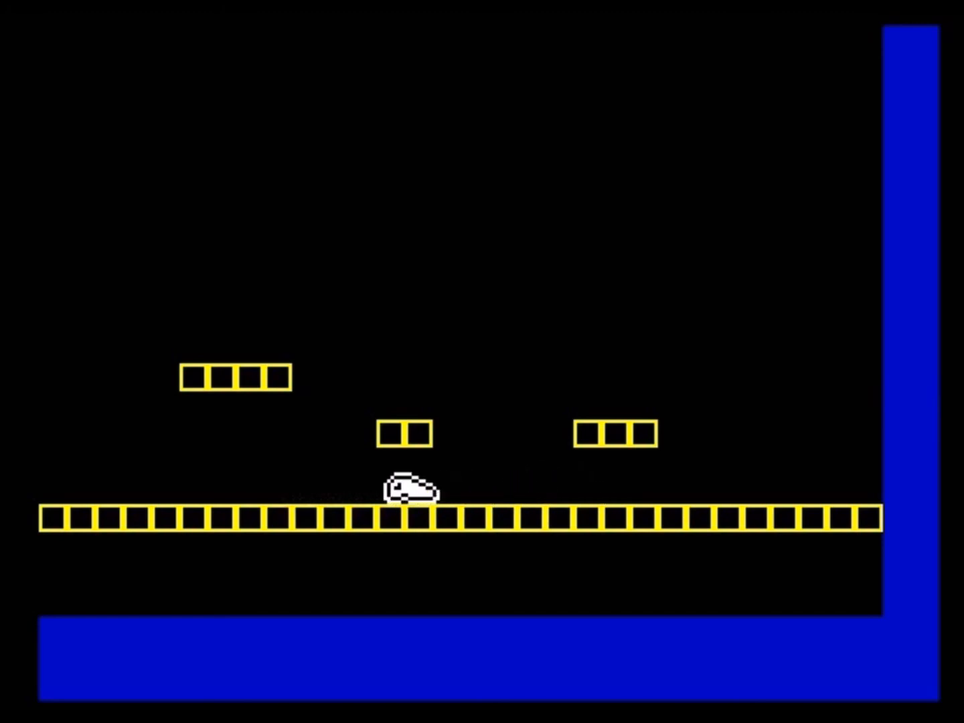
pyautogui.press('p')
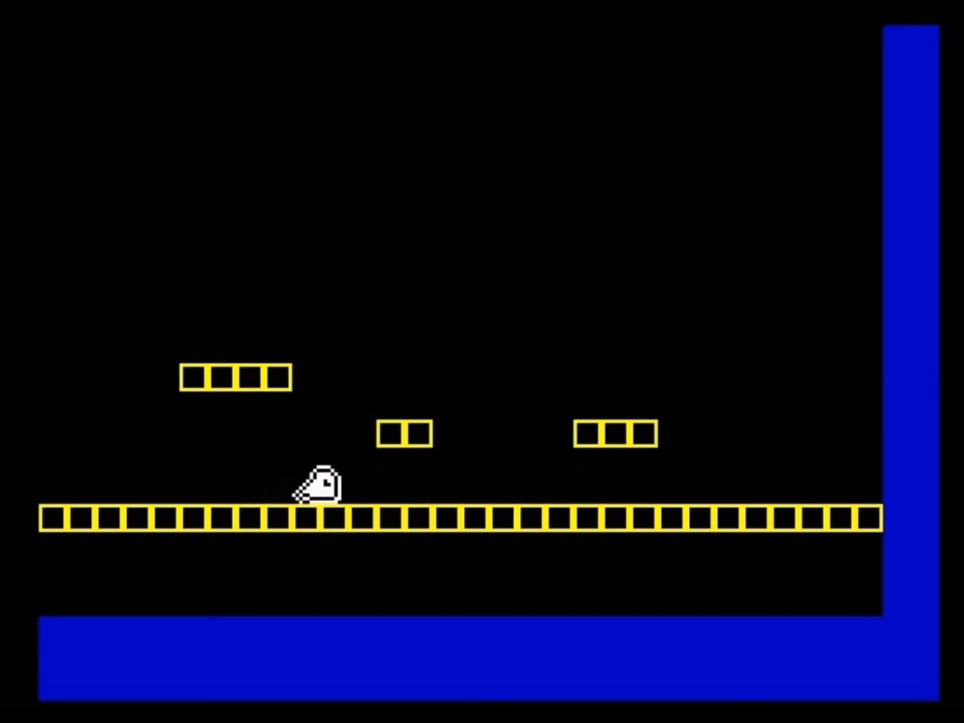
pyautogui.press('Escape')
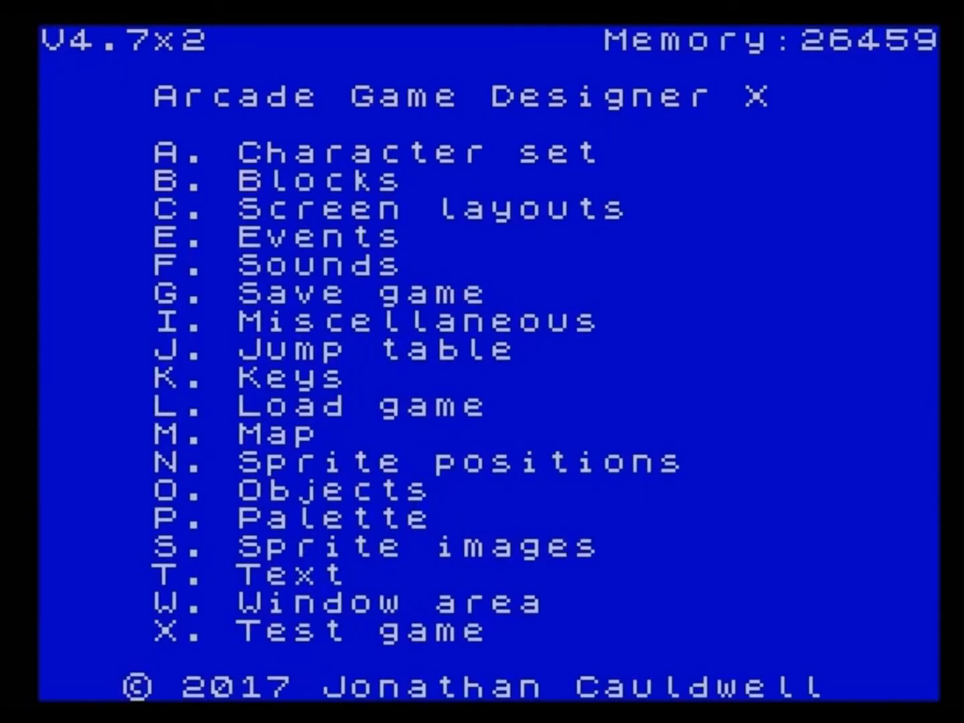
# Step: Run another short movement test in both directions, then check sprite 0's frame 0 in the sprite image editor
pyautogui.press('x')
pyautogui.press('p')
pyautogui.press('o')
pyautogui.press('p')
pyautogui.press('Escape')
pyautogui.press('s')
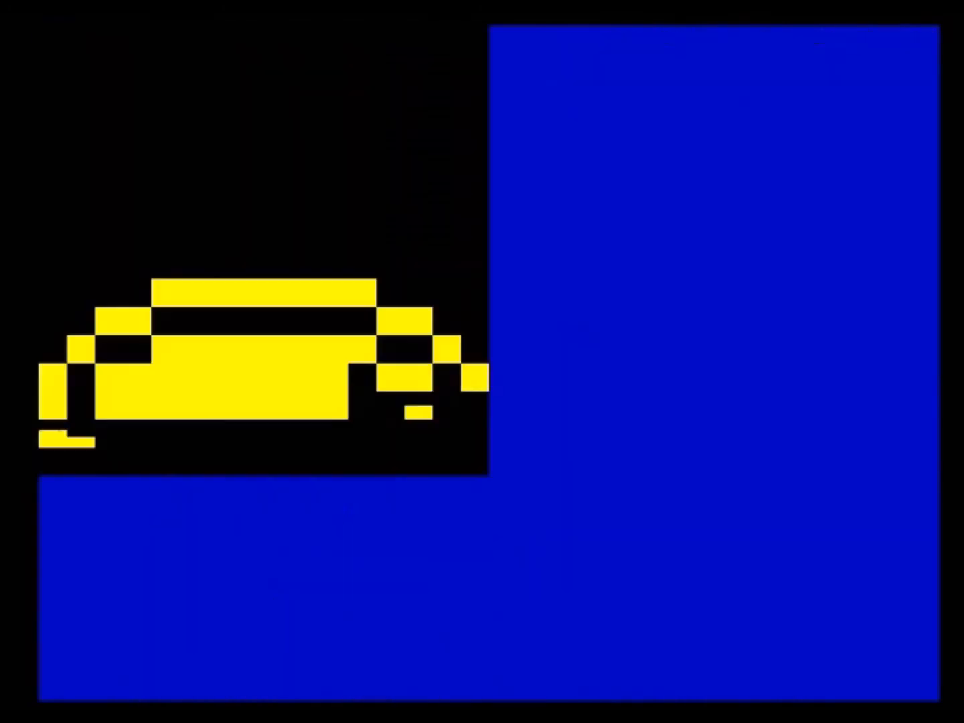
pyautogui.press('Escape')
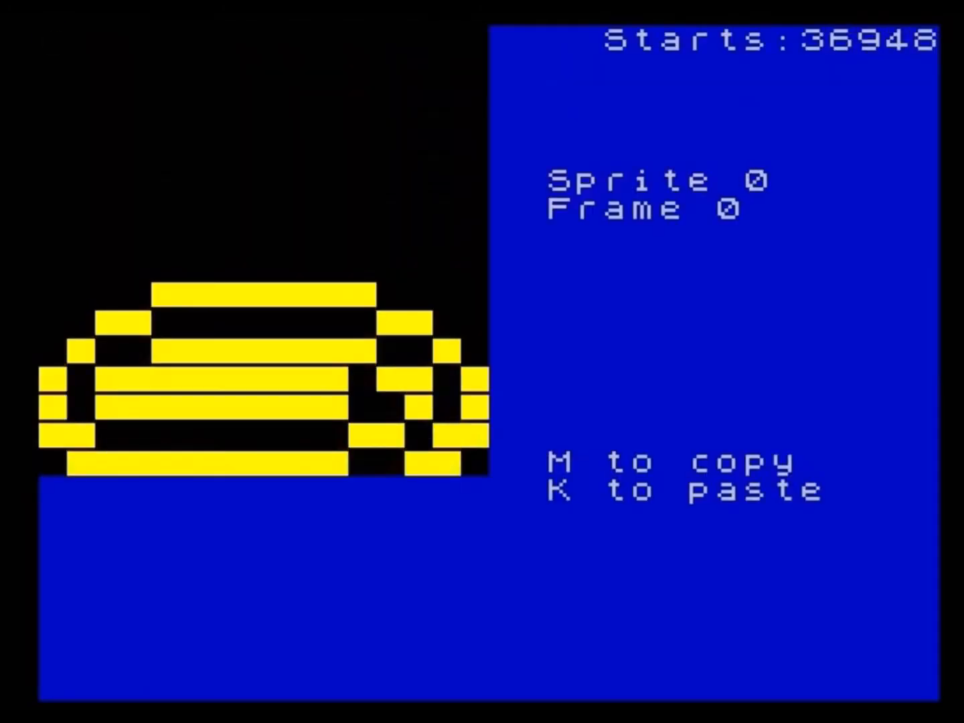